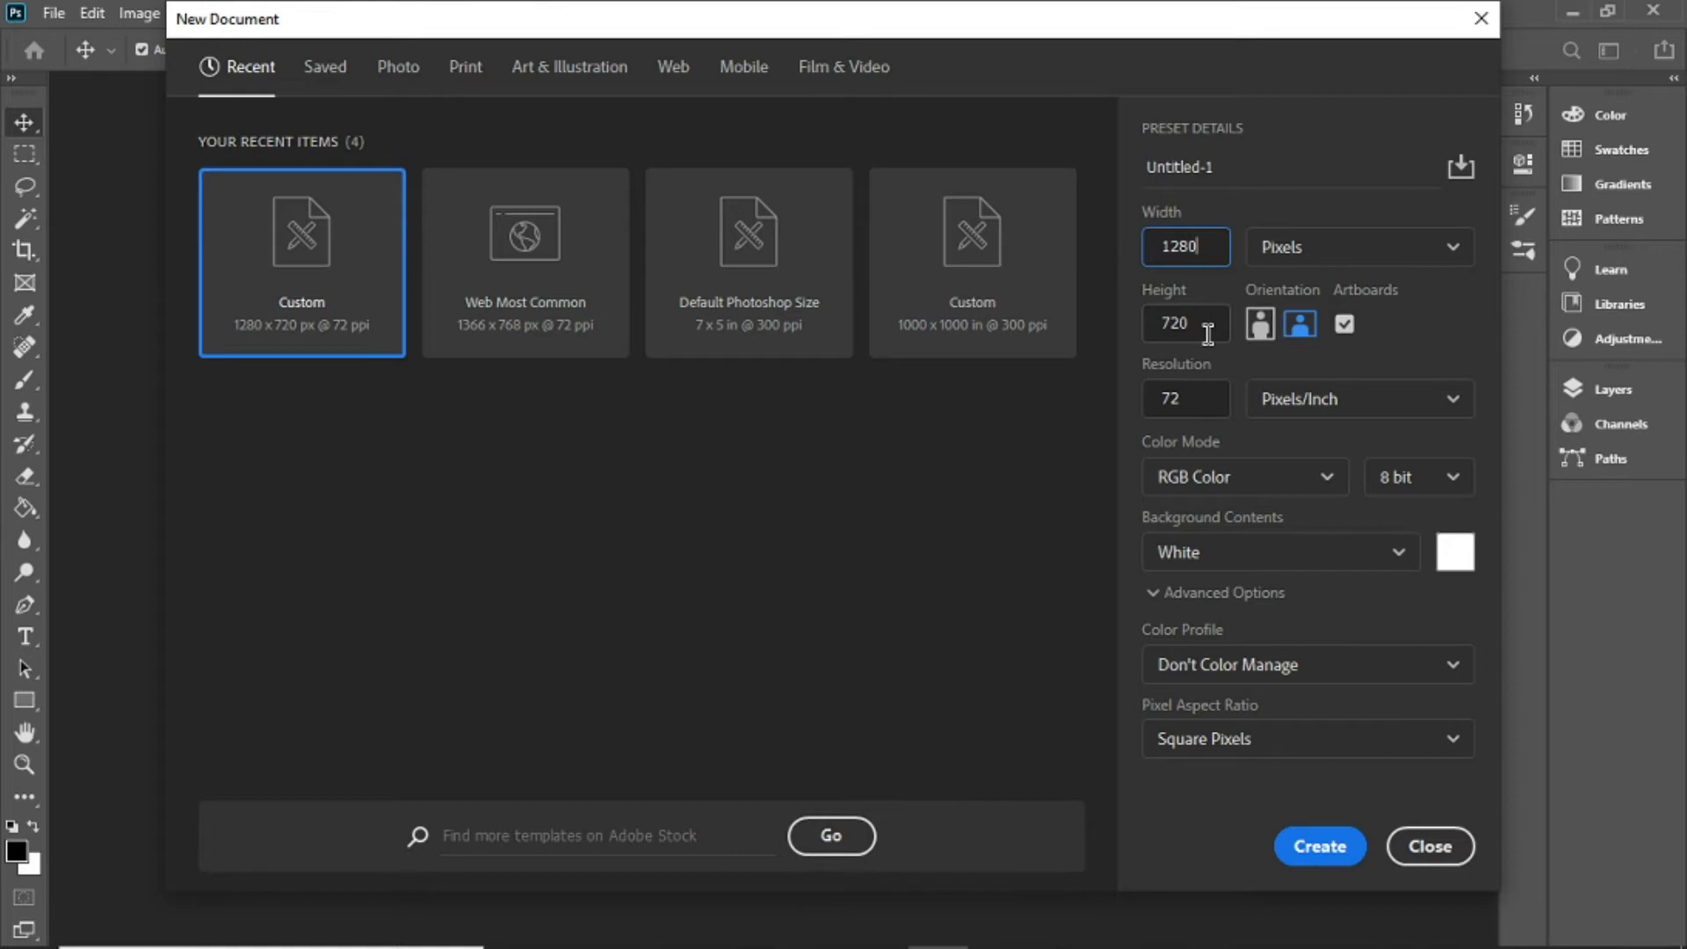
Step: Create a 1280 x 720 pixel artboard document at 72 ppi with a white background and add a Gradient fill layer
click(1339, 853)
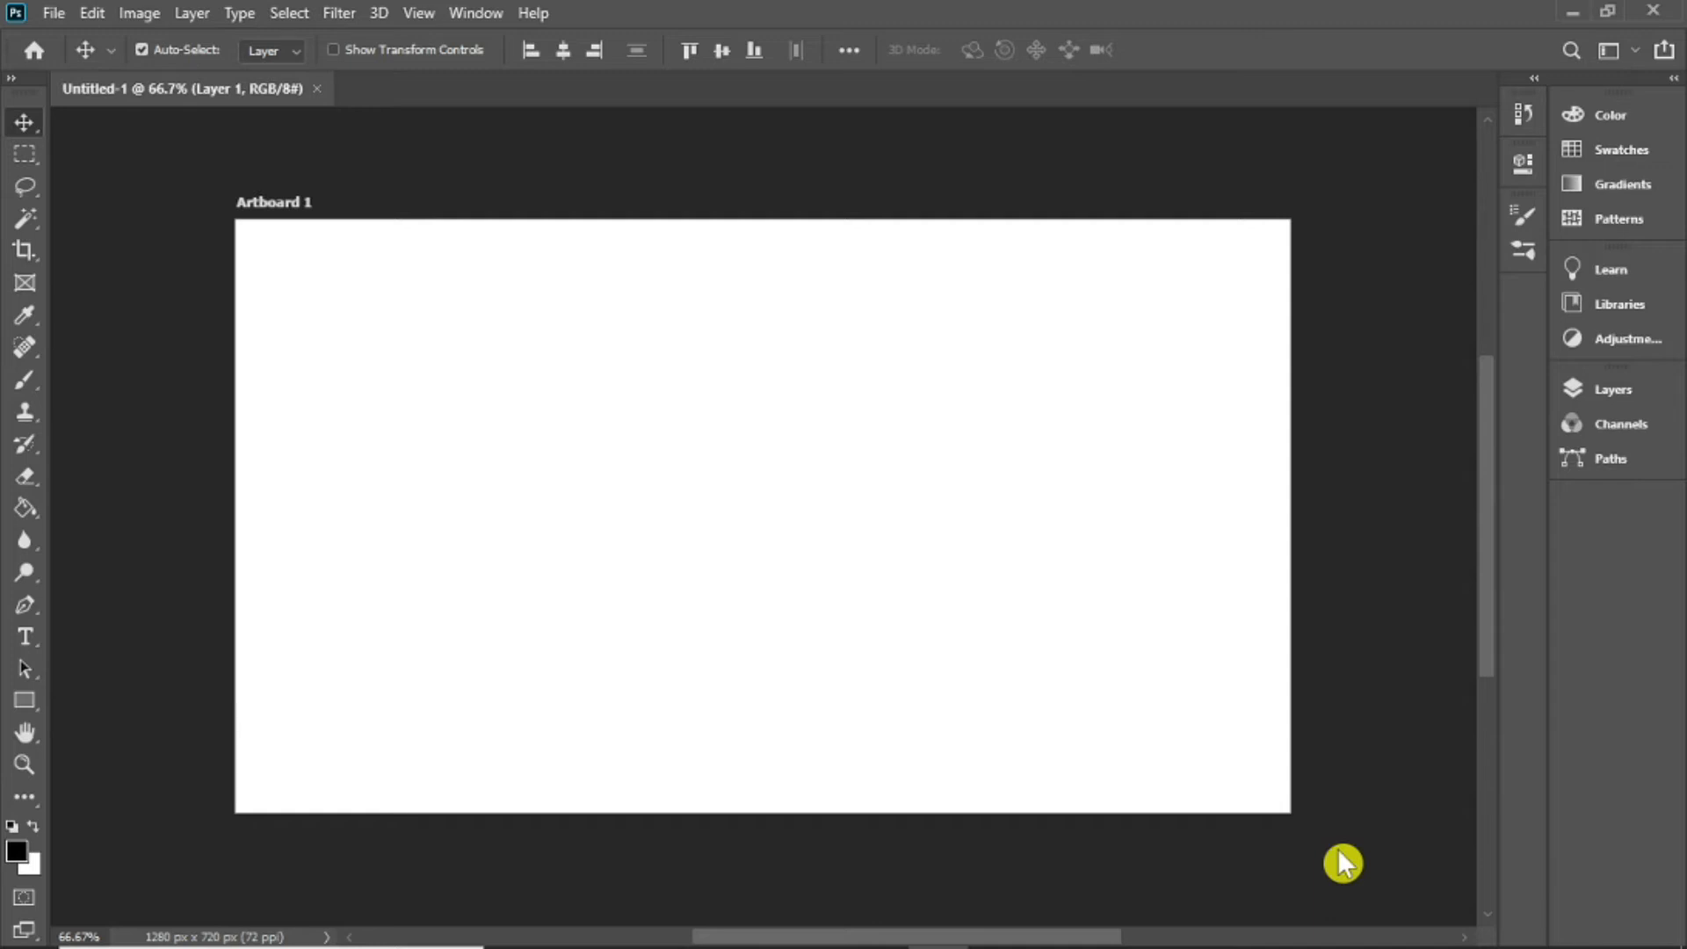
click(1612, 388)
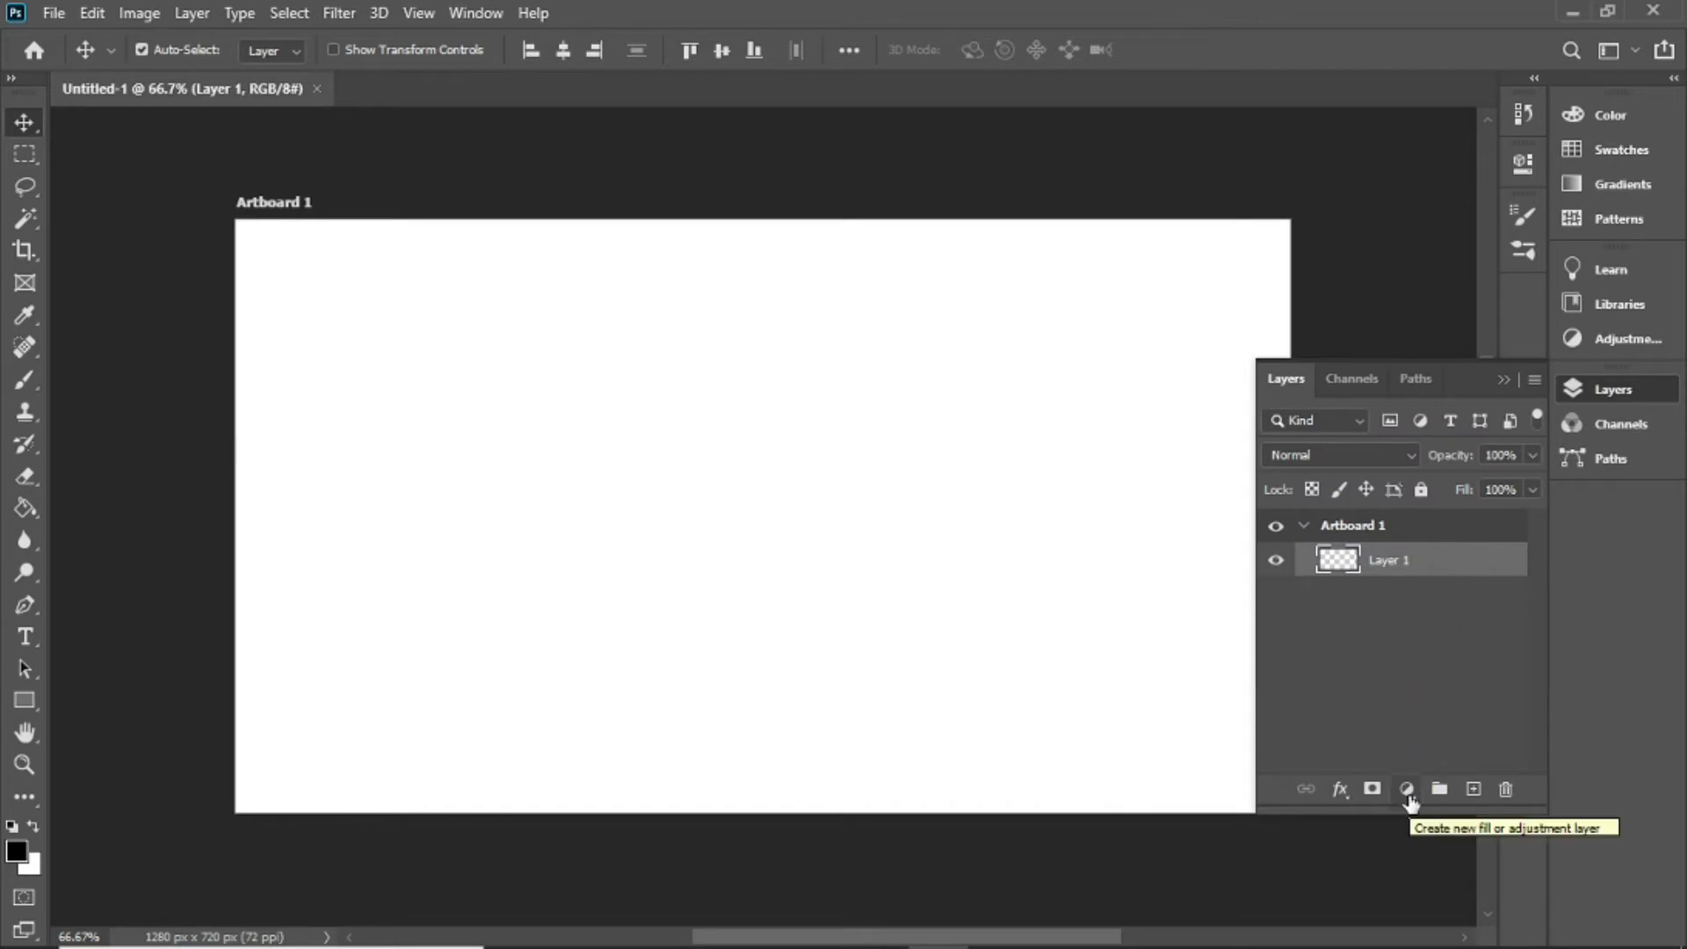
click(1407, 791)
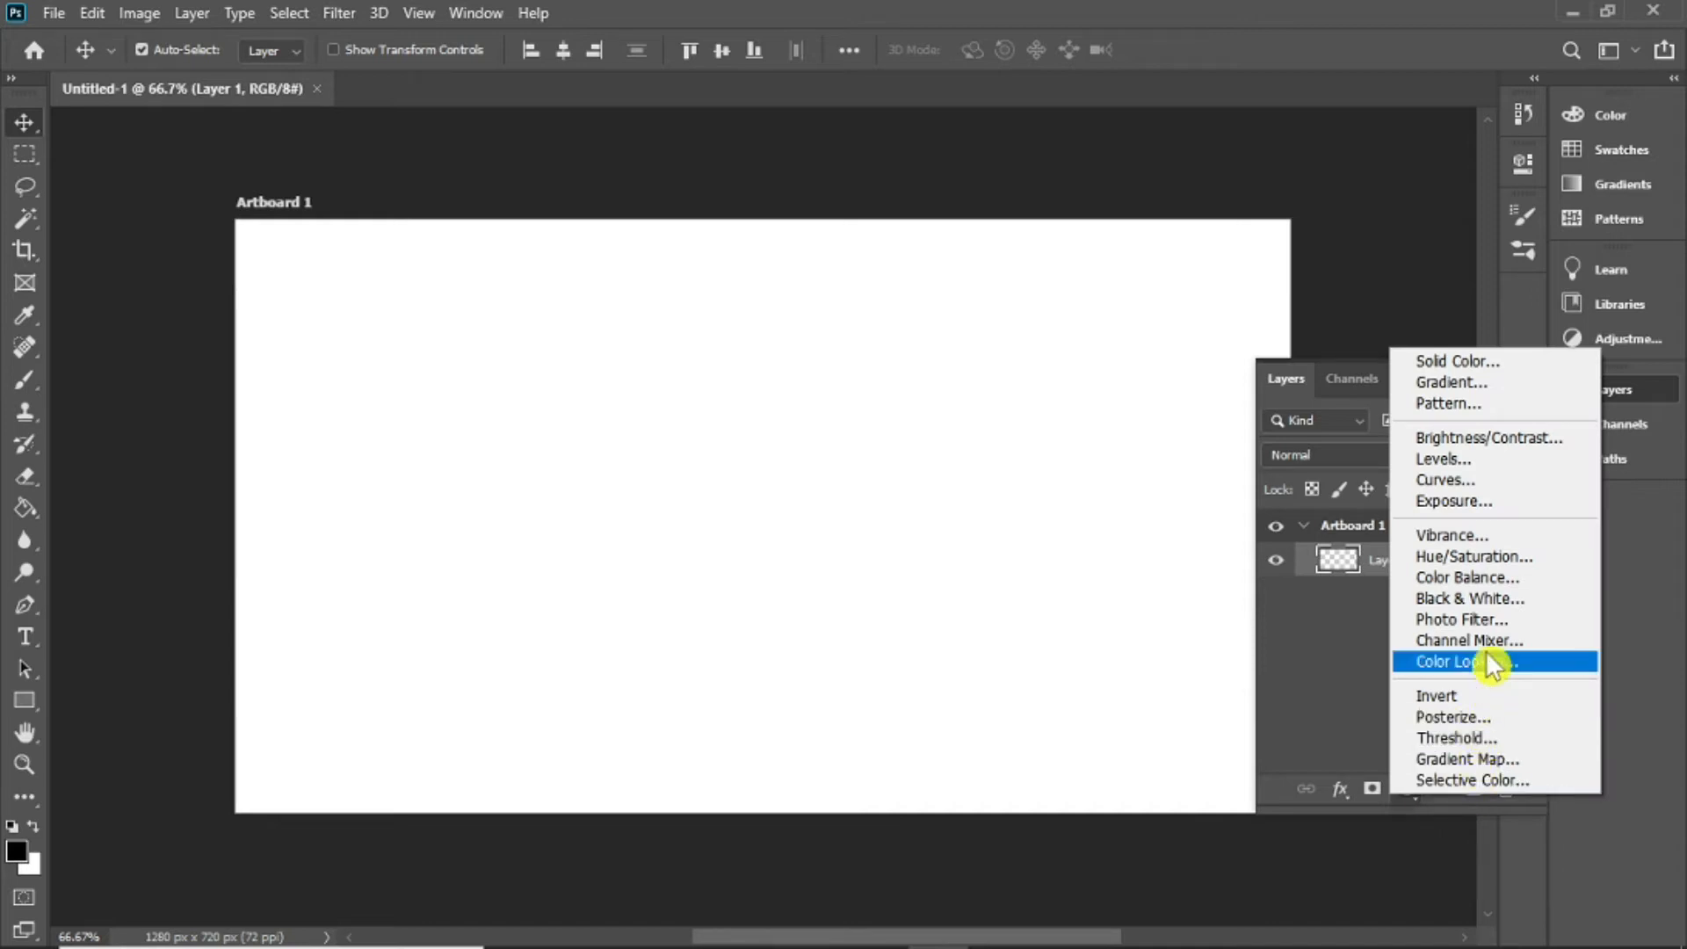
click(1495, 389)
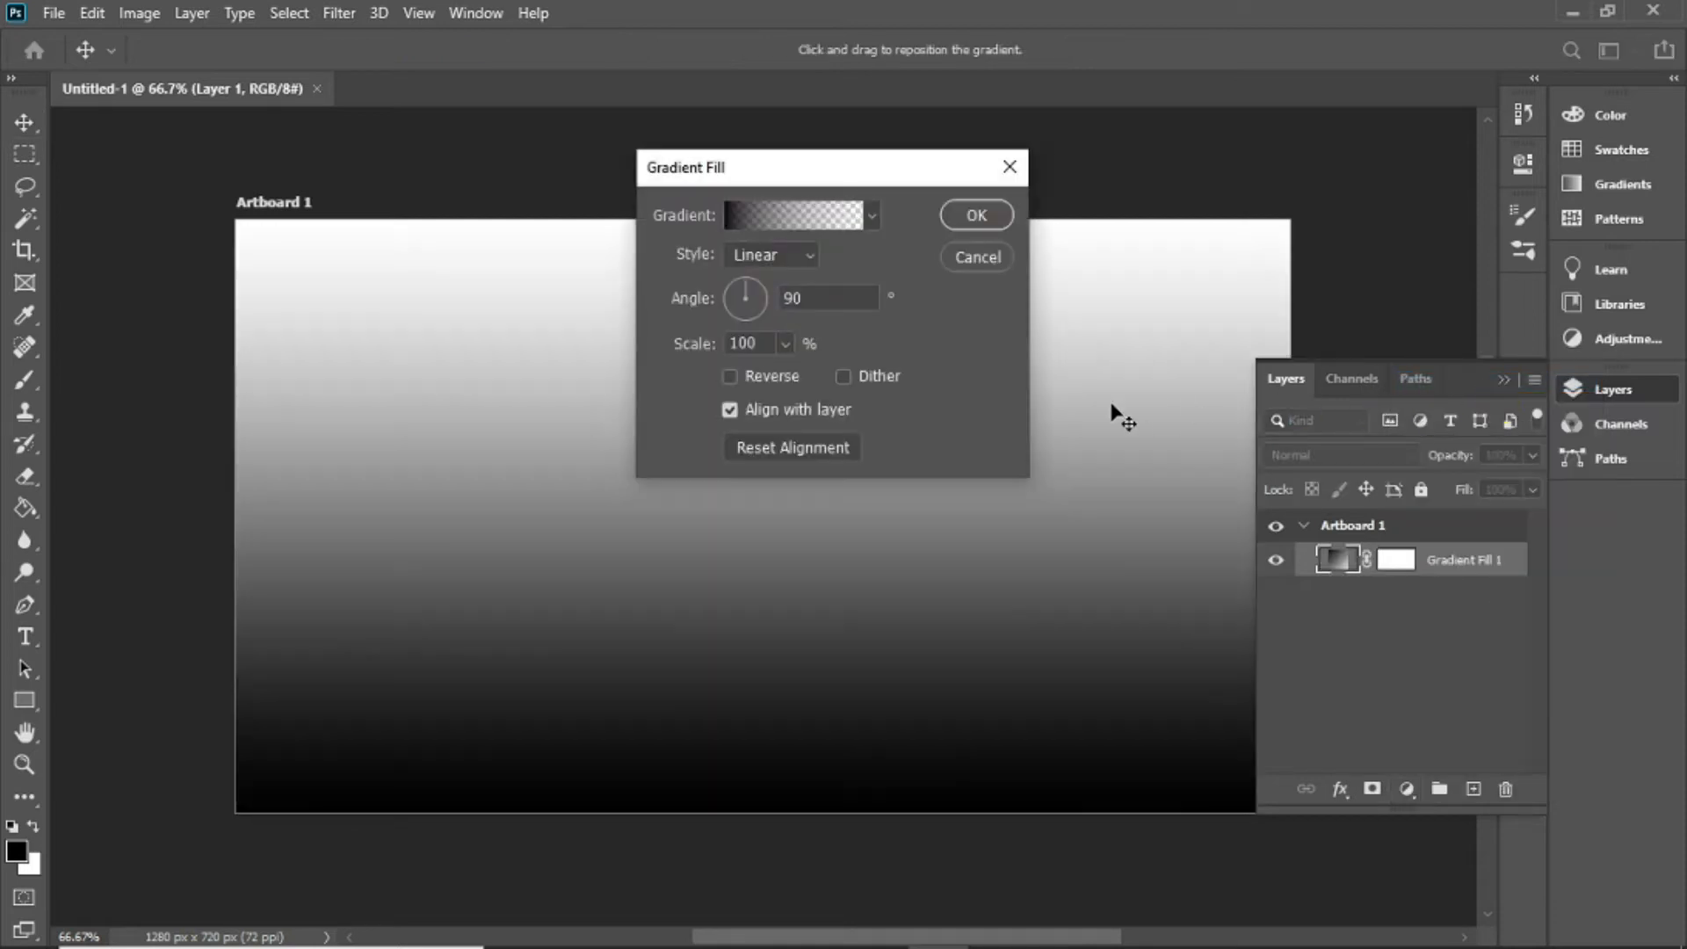
Step: Apply the Purple_22 preset from the Purples group to the gradient fill, keeping the linear style and 90° angle
click(816, 224)
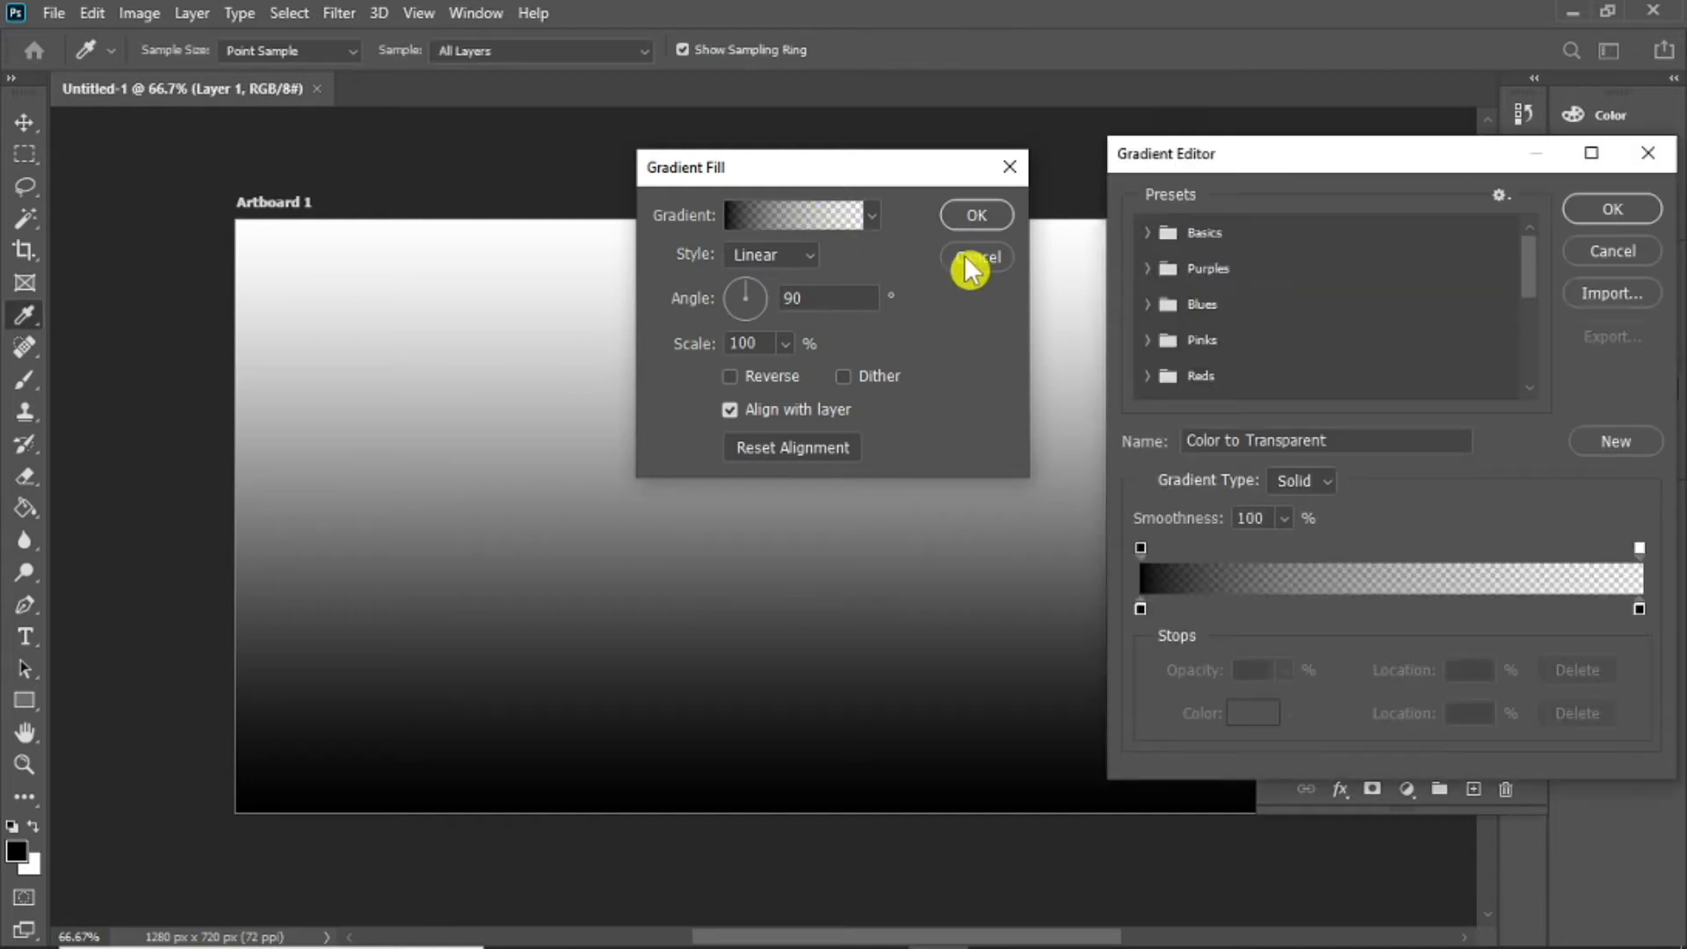
click(1147, 269)
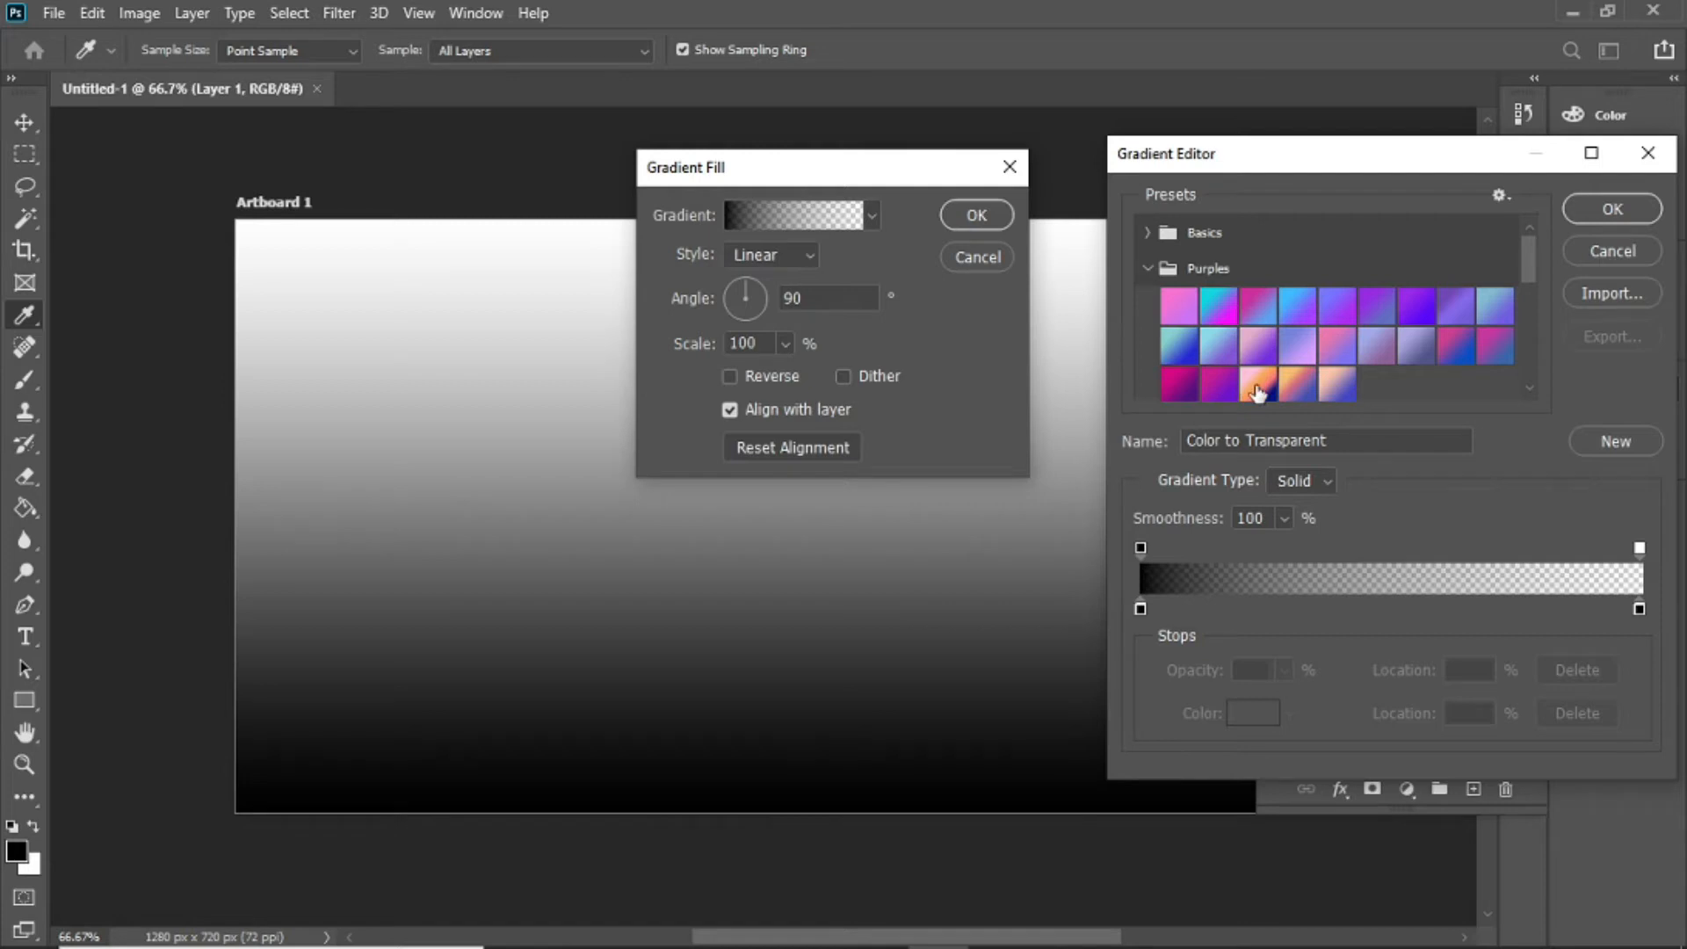
click(1298, 384)
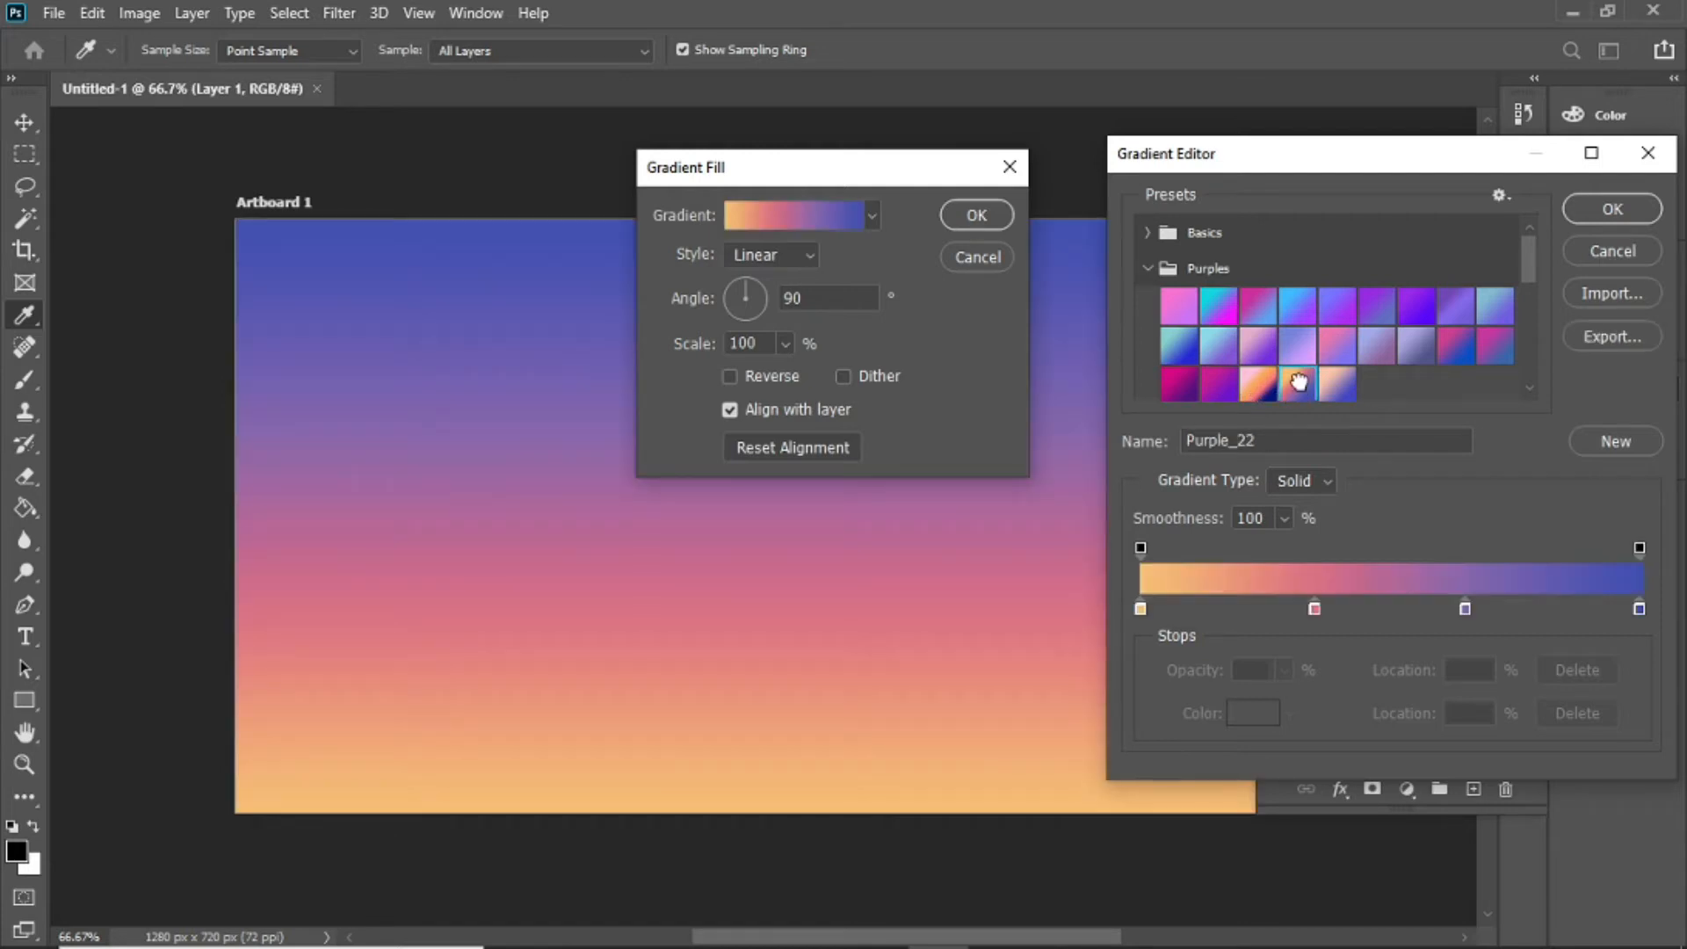
click(1591, 214)
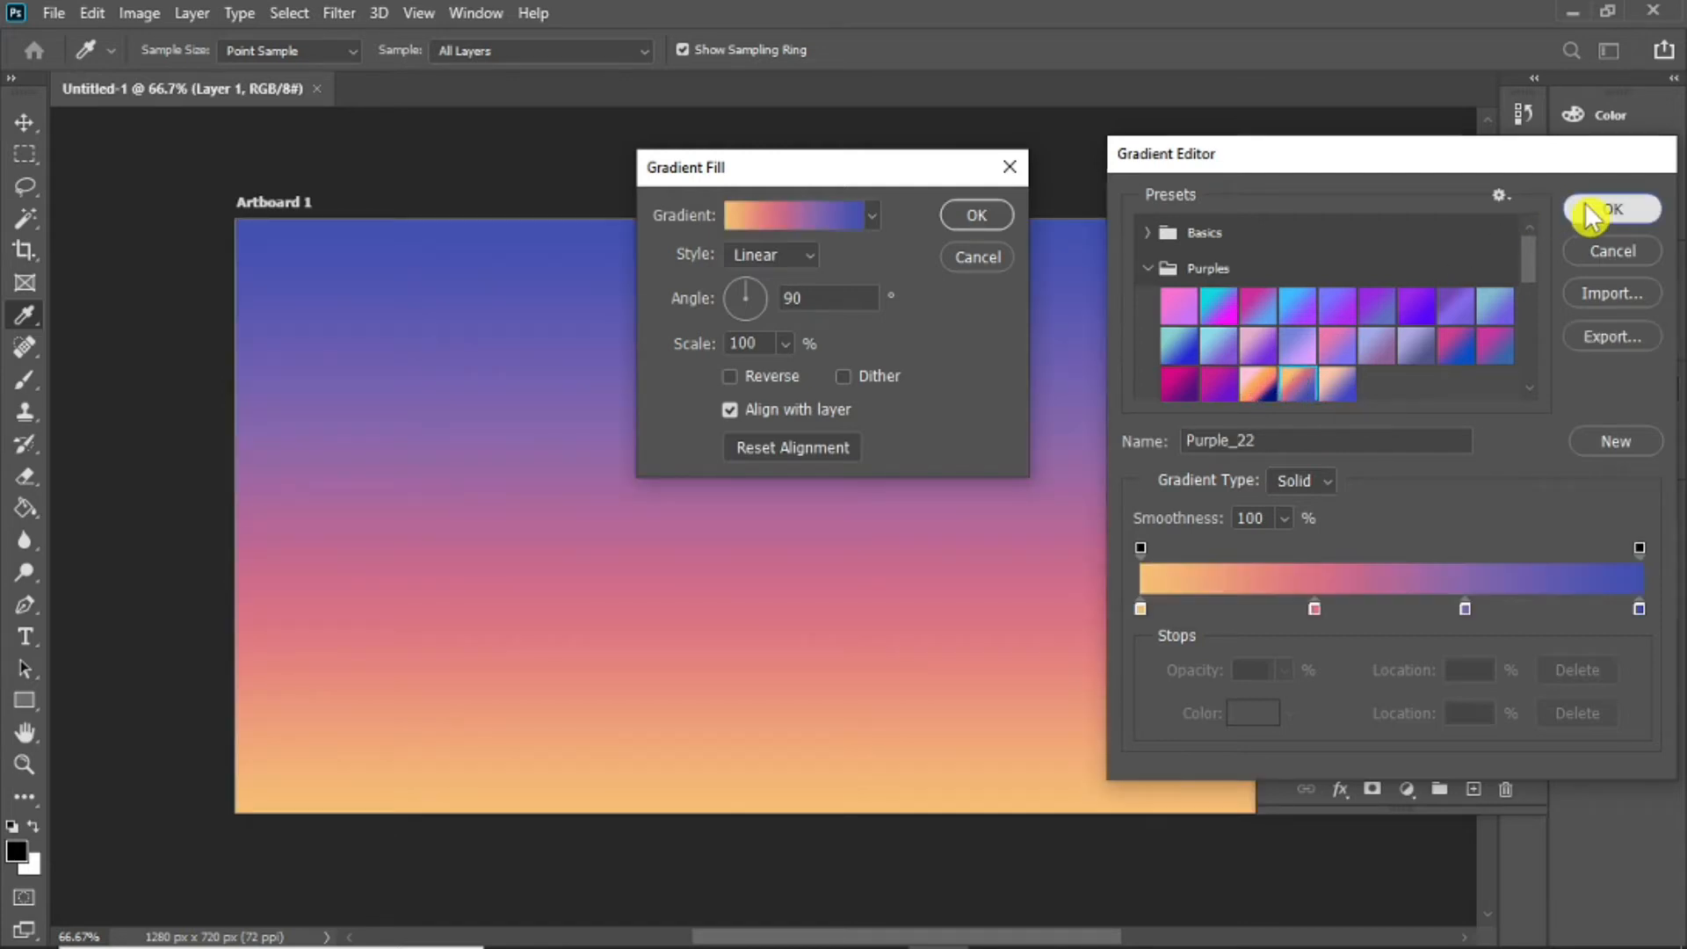
click(988, 222)
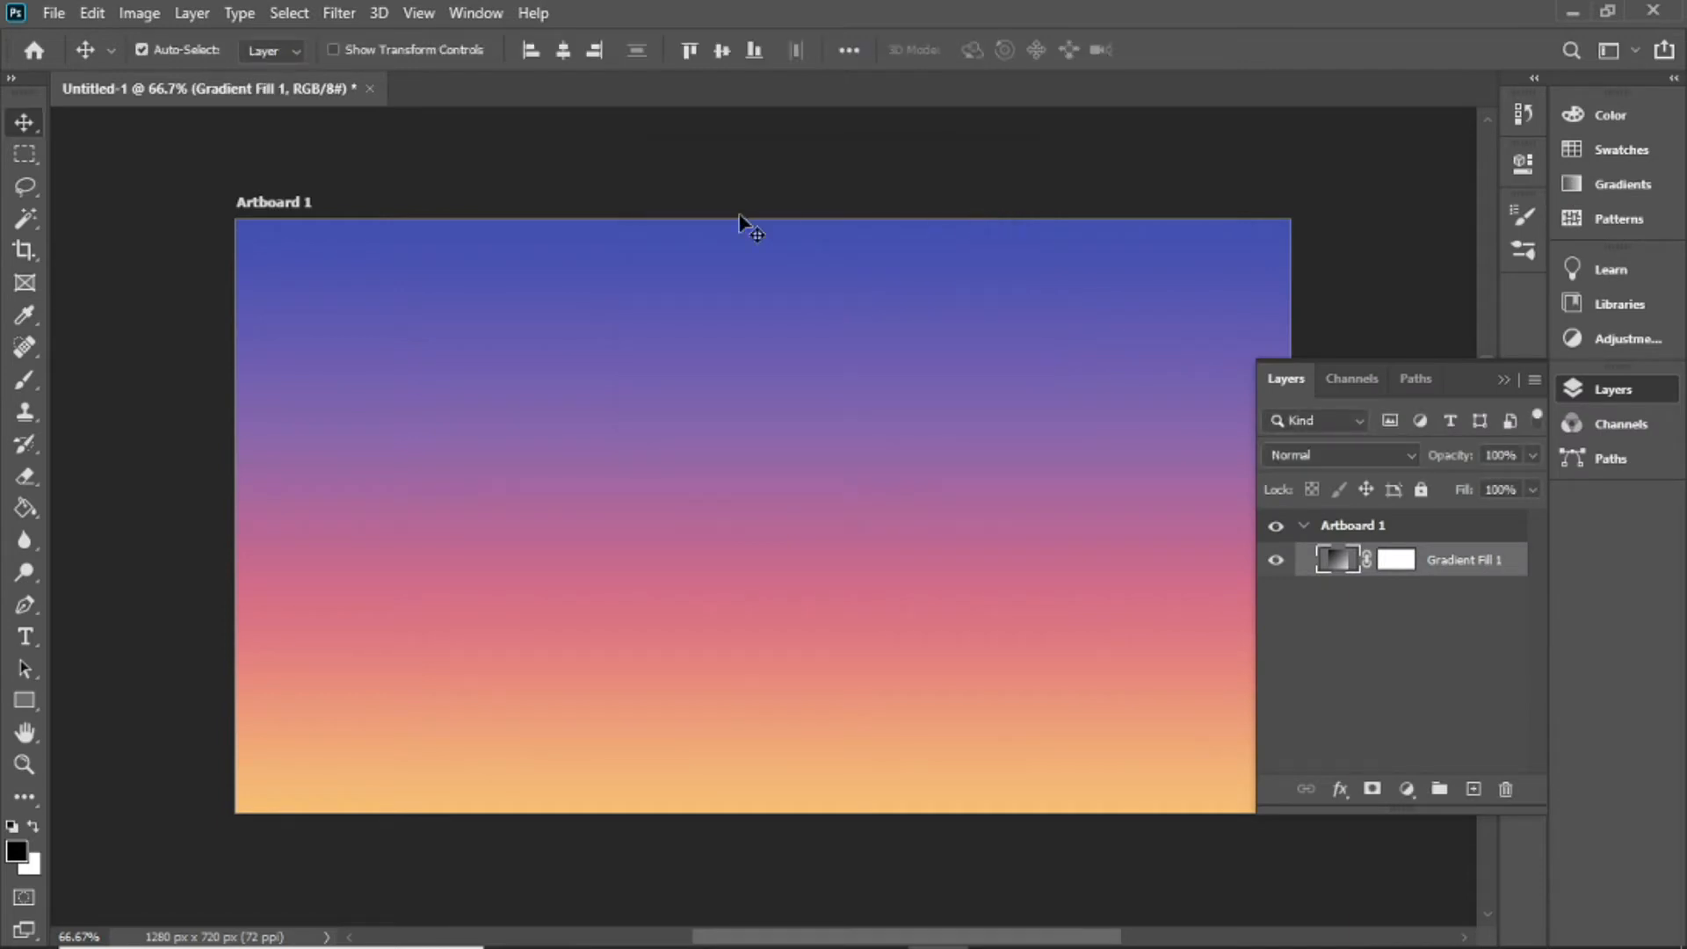
click(1502, 380)
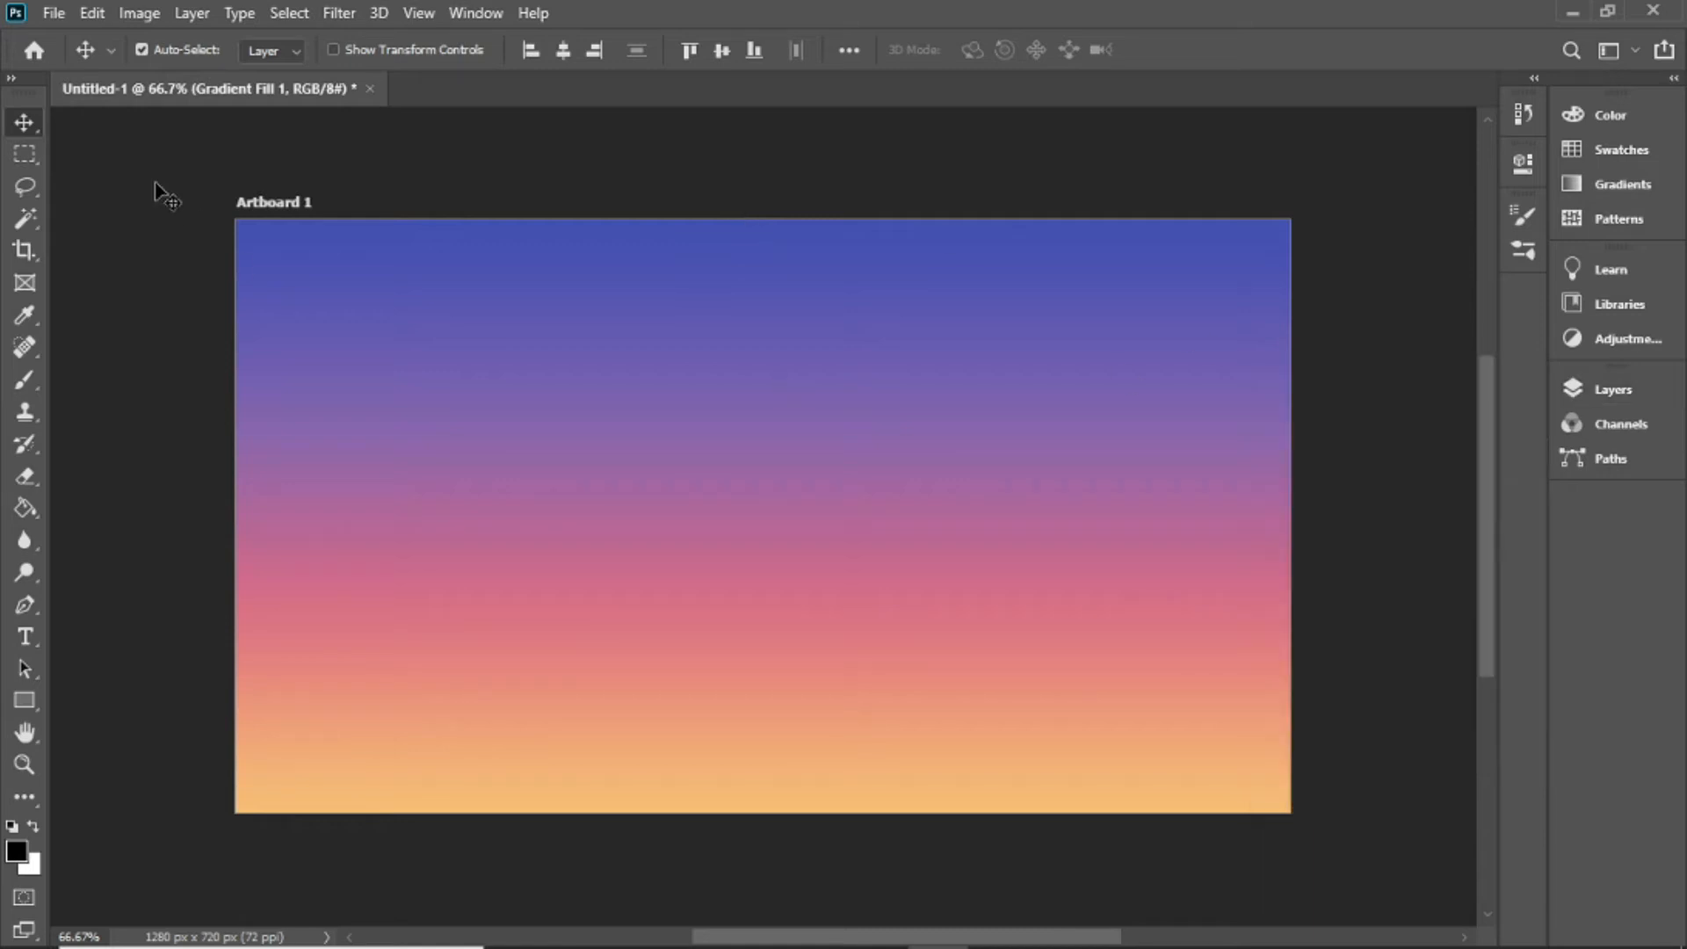
Step: Open the Foto image from the Desktop folder as a separate document
click(53, 14)
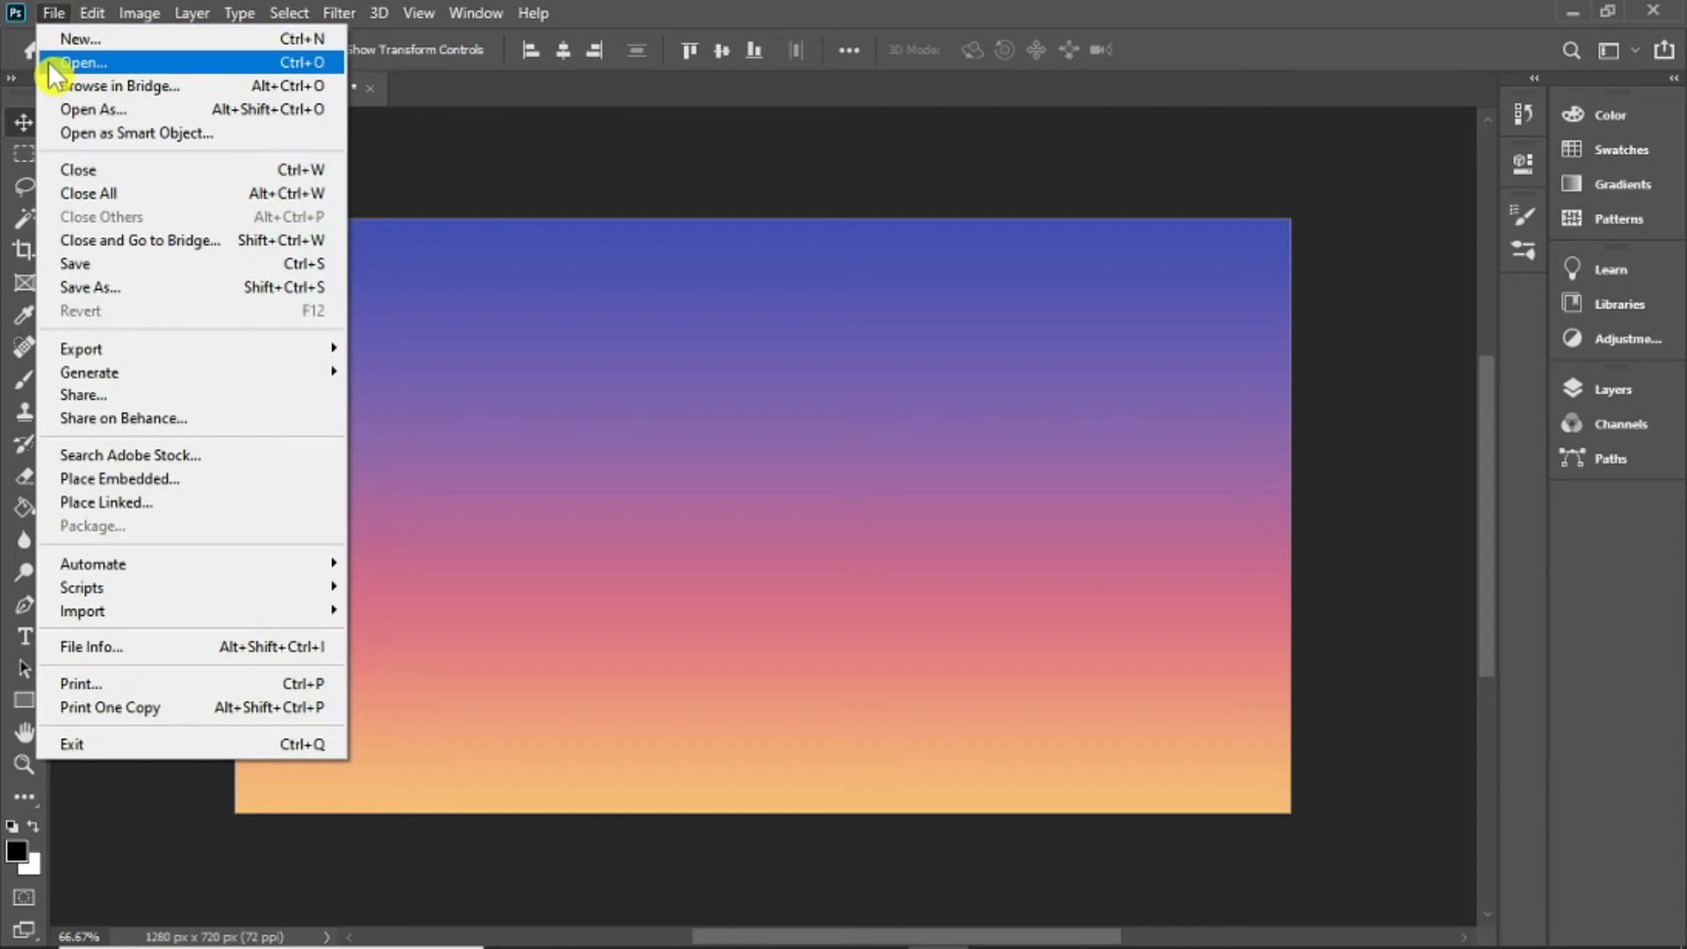
click(176, 69)
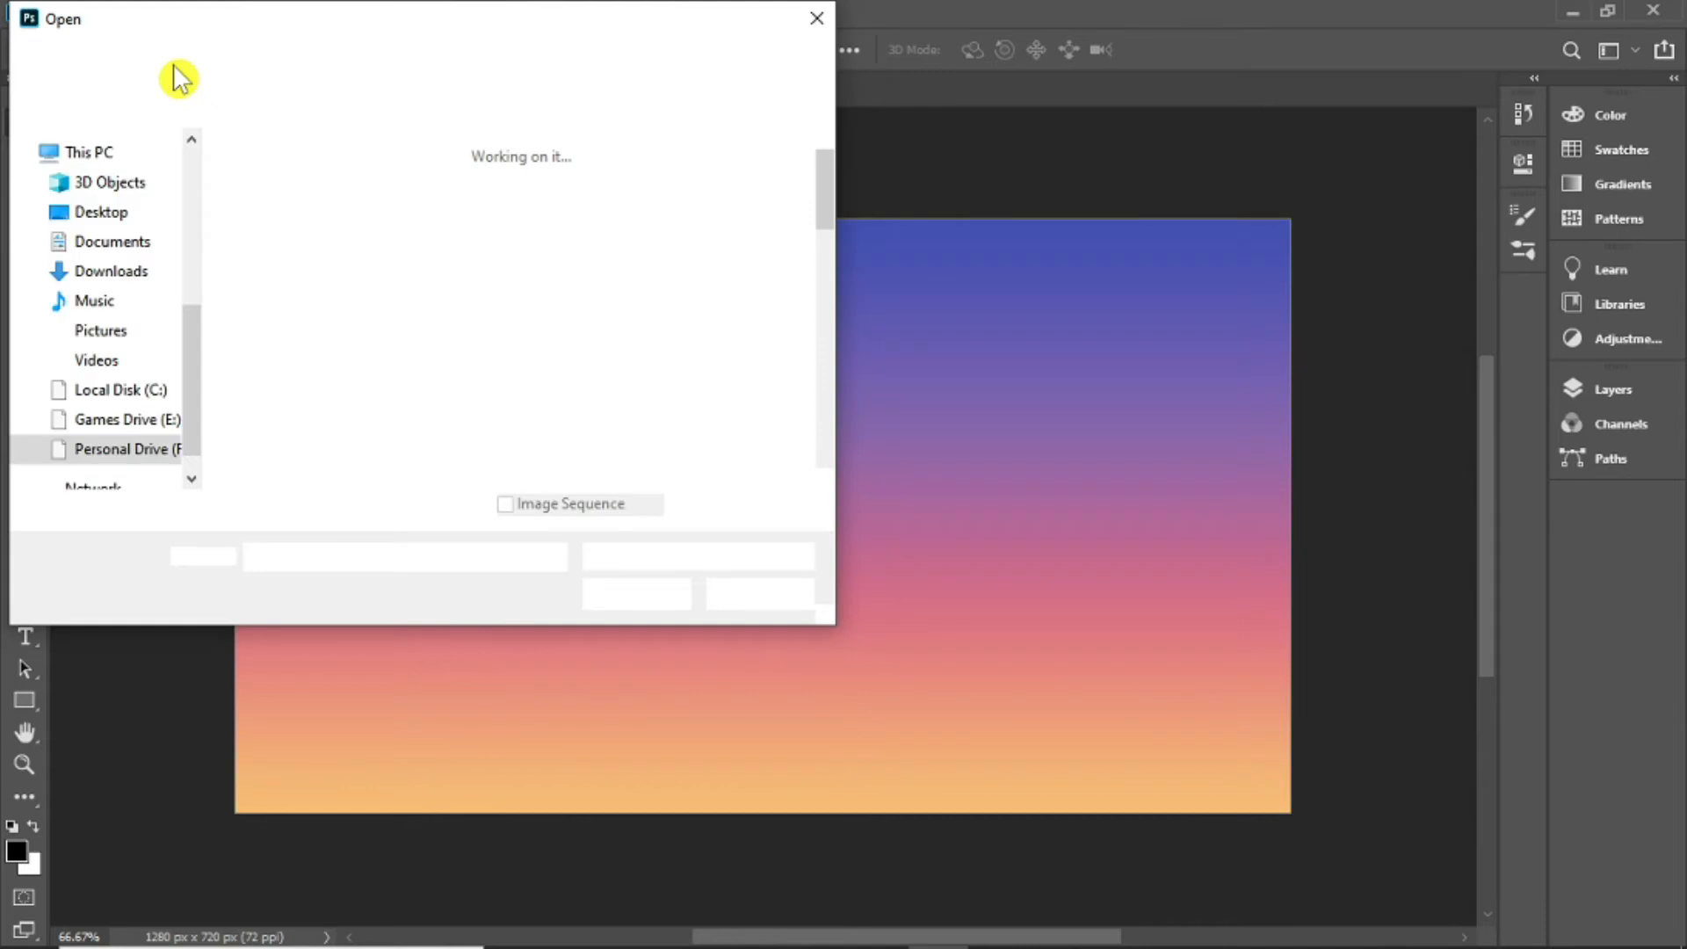
click(112, 213)
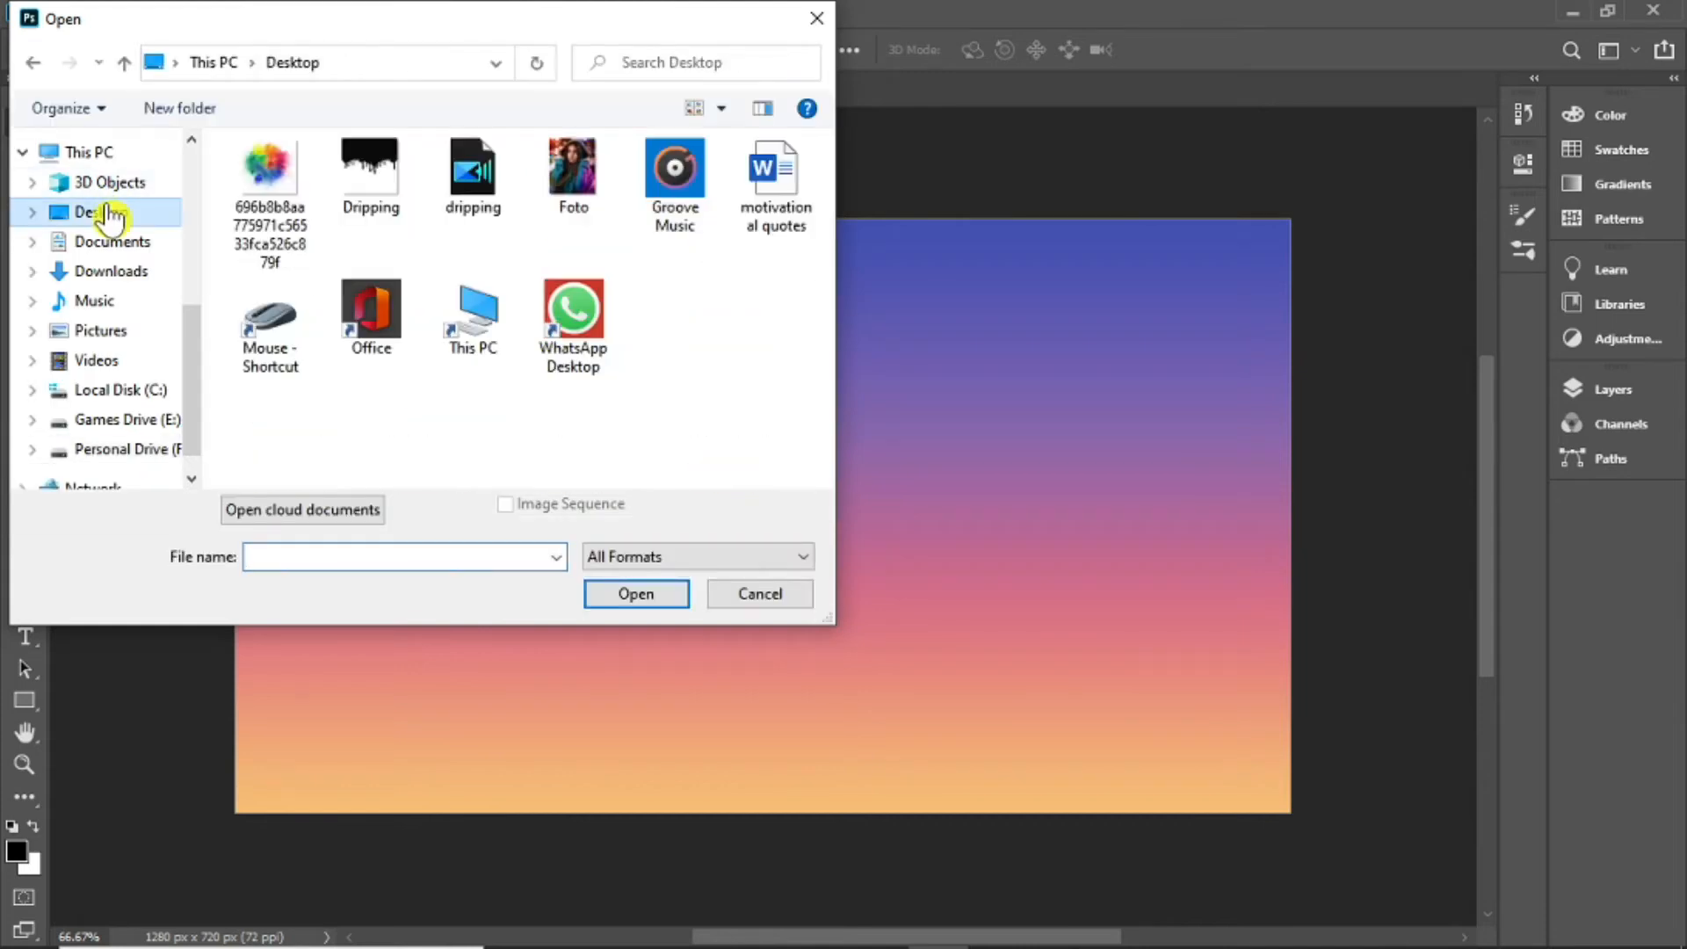
click(568, 180)
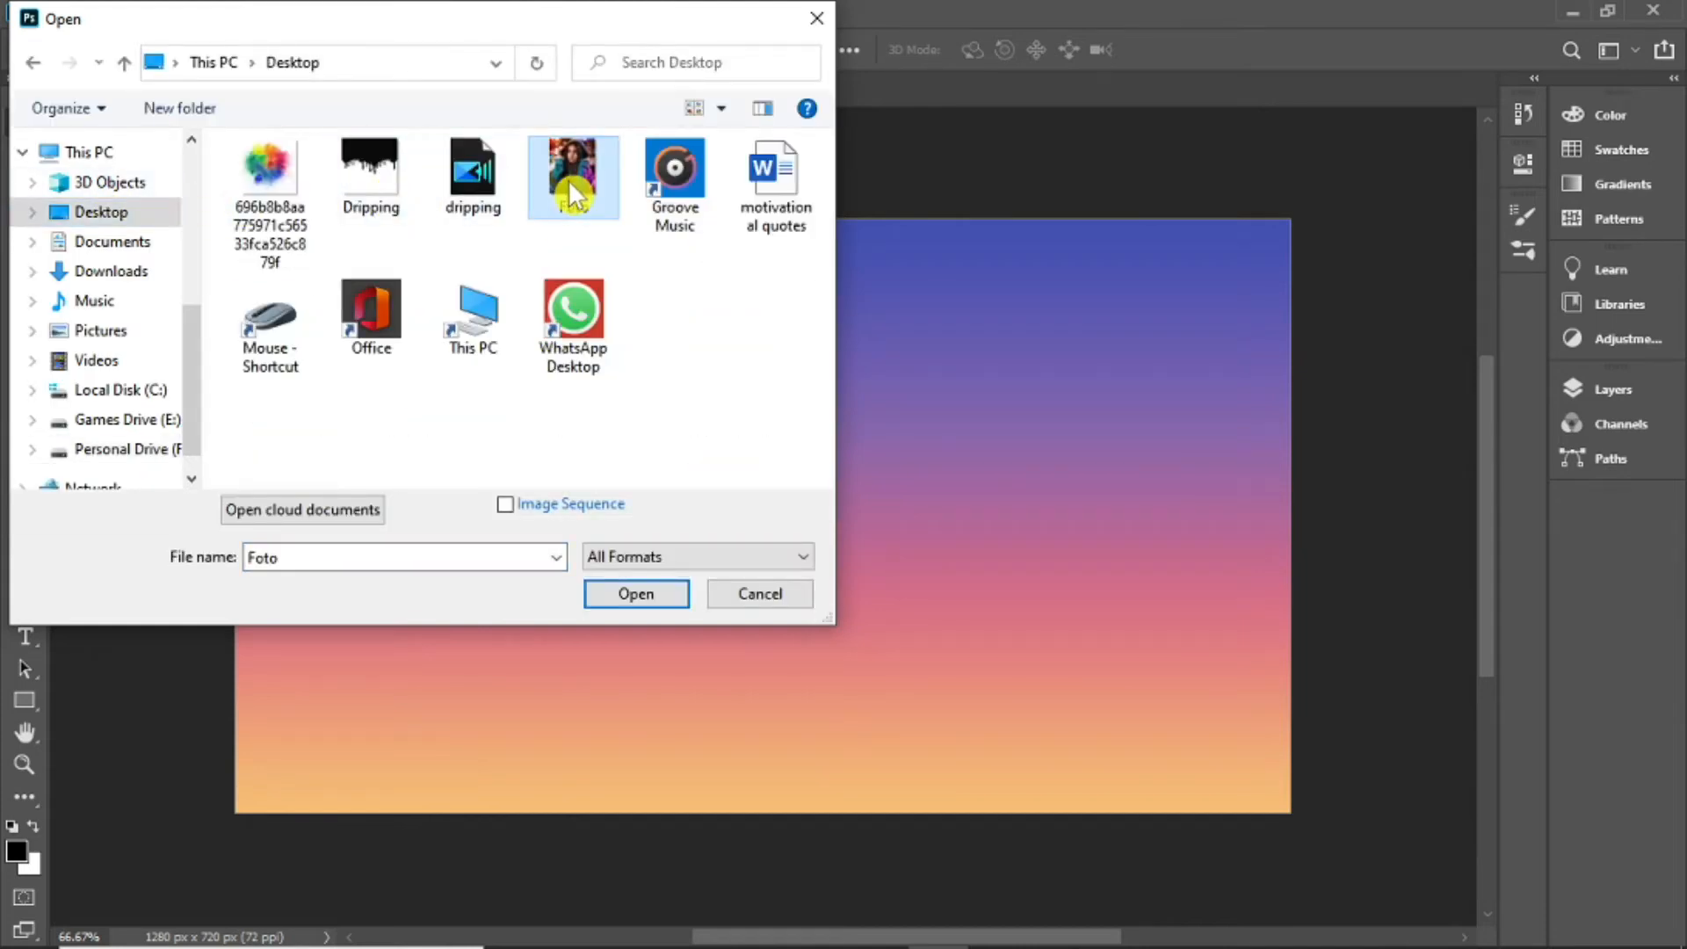
click(638, 599)
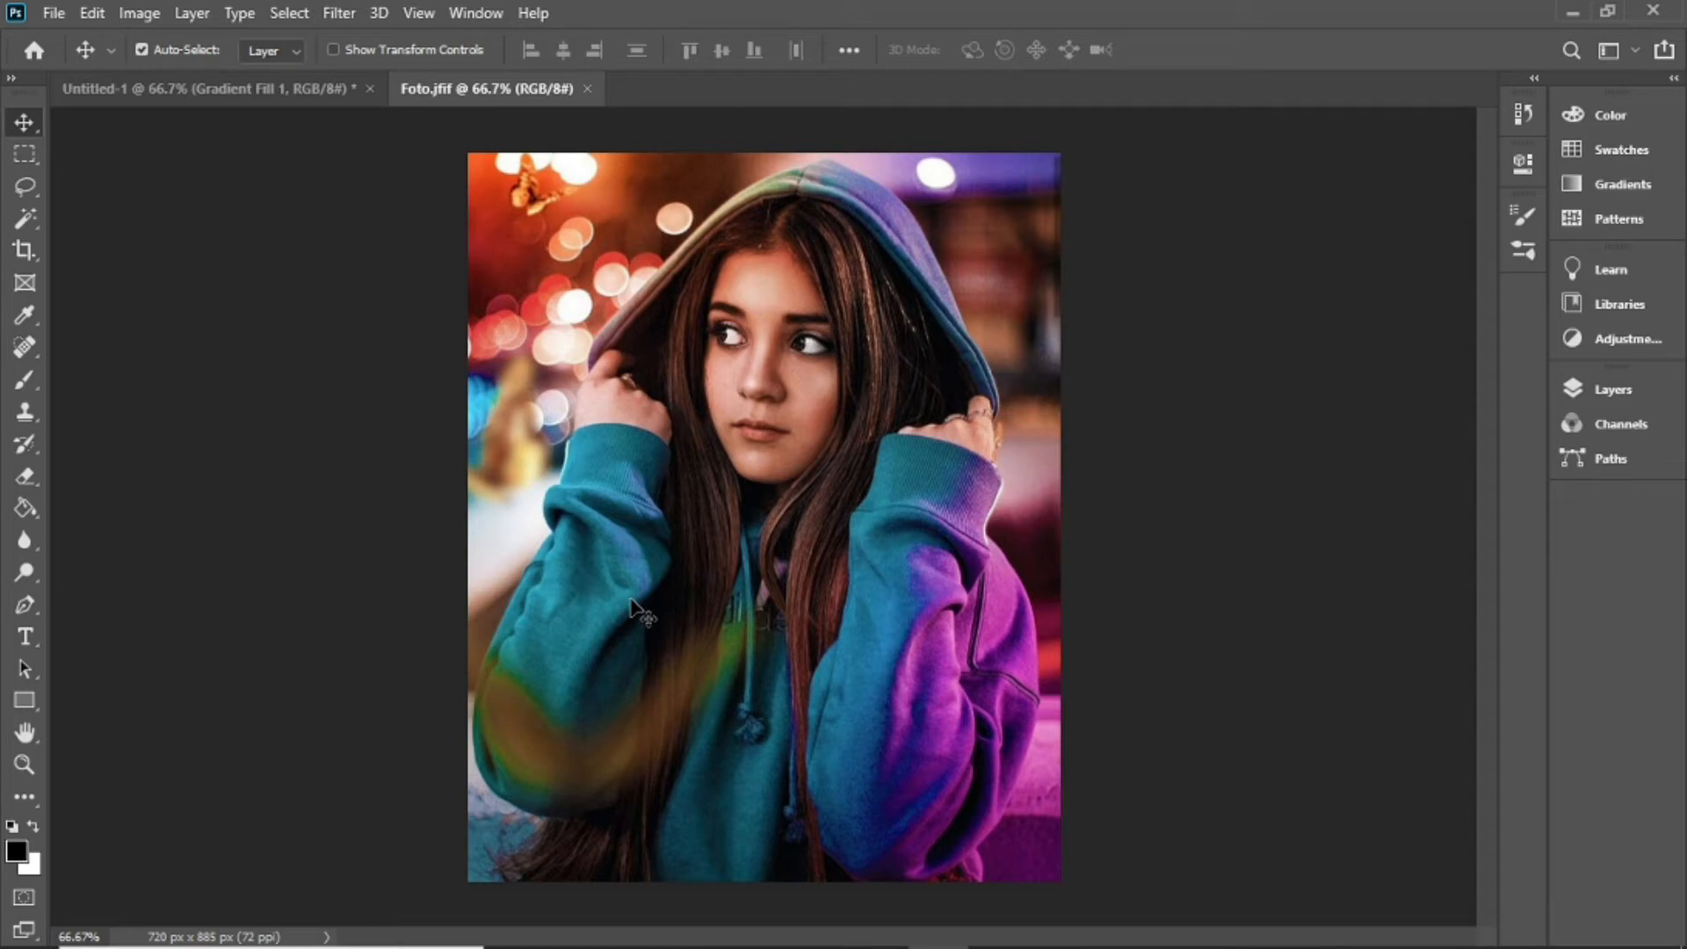
Step: Unlock the photo's Background layer to make it an editable layer
click(1611, 389)
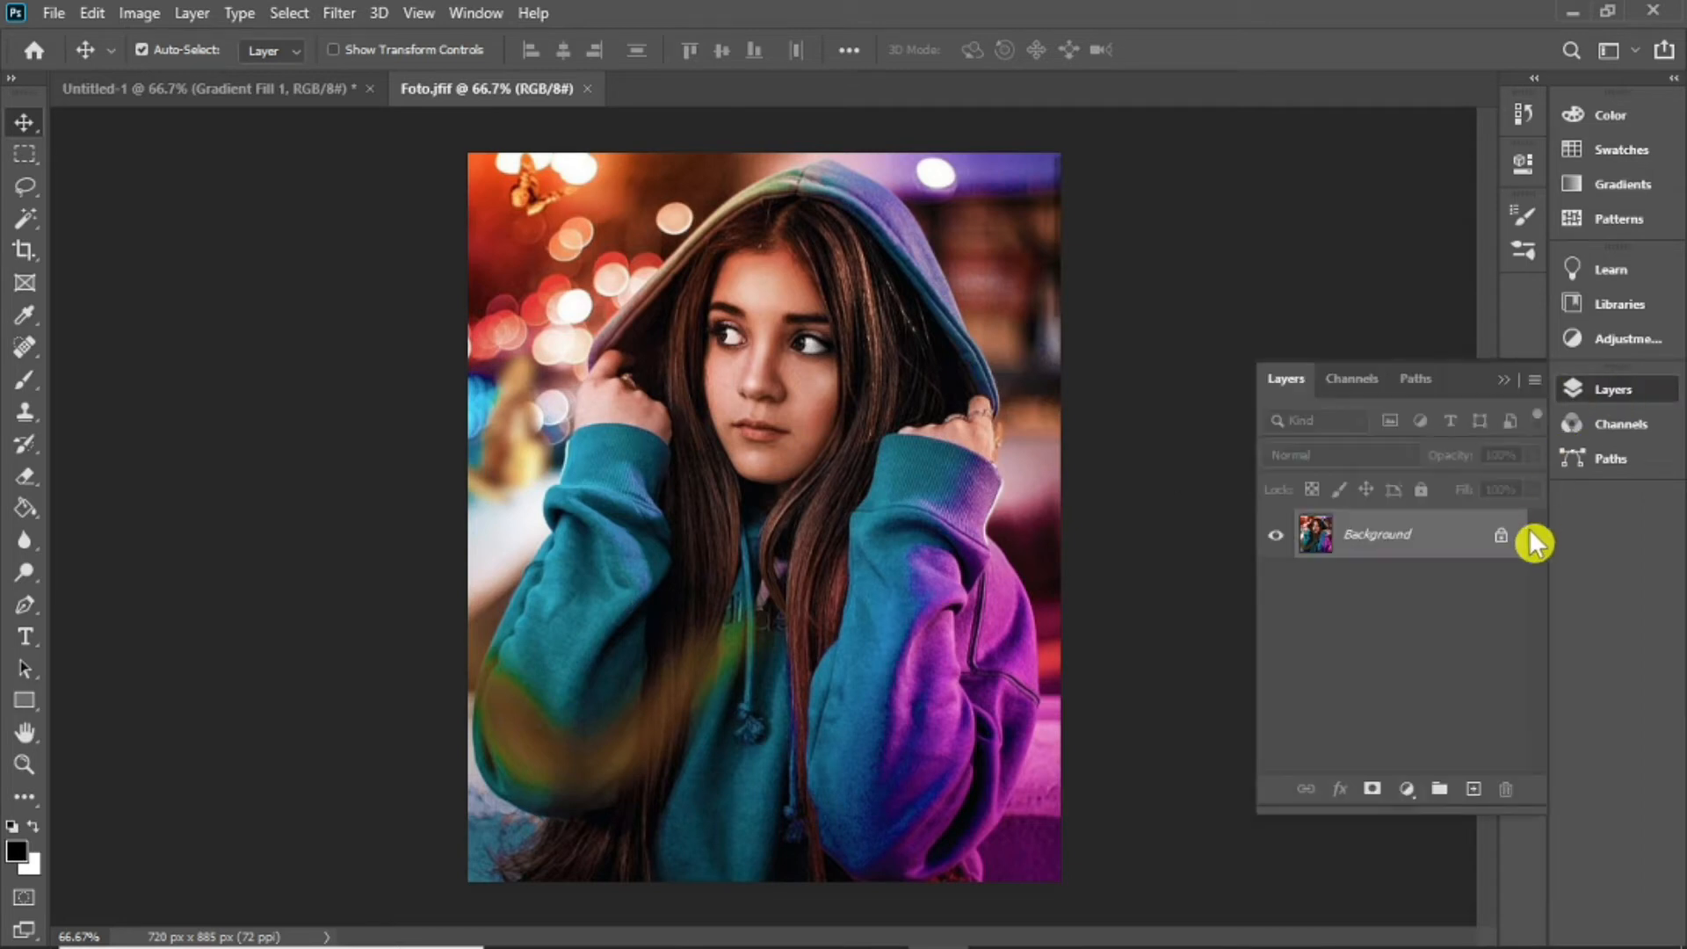
click(1501, 538)
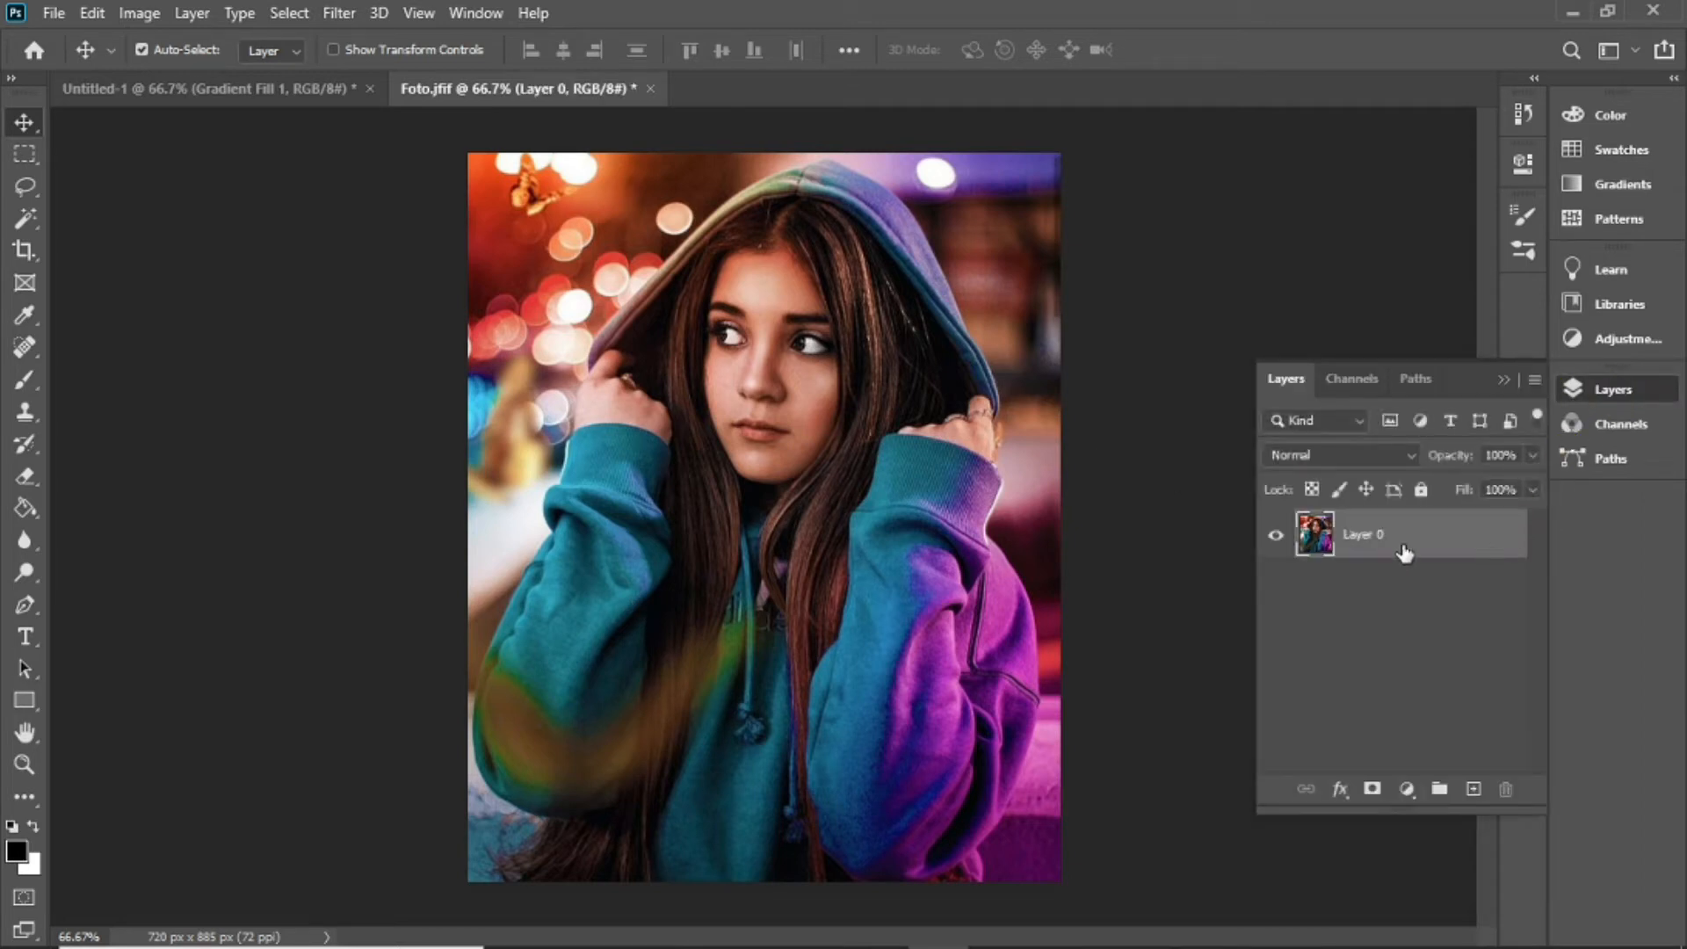
click(1499, 383)
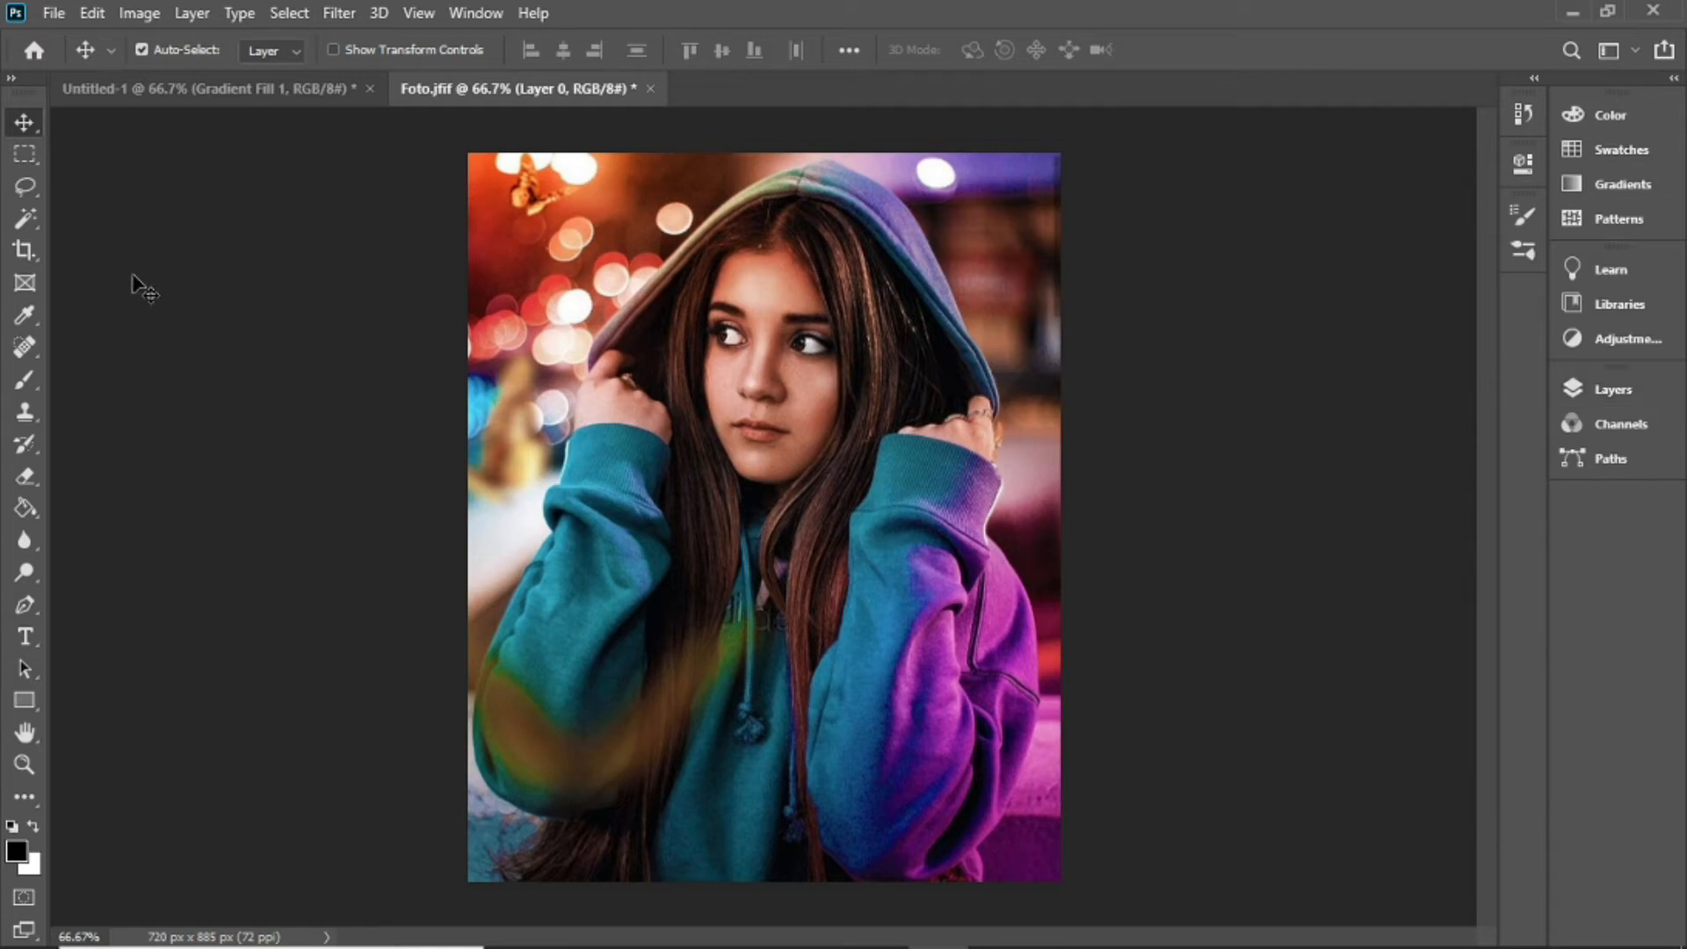
Step: Switch to the Quick Selection tool and automatically select the photo's subject, the girl in the hoodie
click(23, 257)
click(25, 230)
mouse_move(24, 233)
mouse_down()
mouse_move(184, 233)
mouse_move(194, 255)
mouse_move(113, 256)
mouse_move(202, 260)
mouse_up()
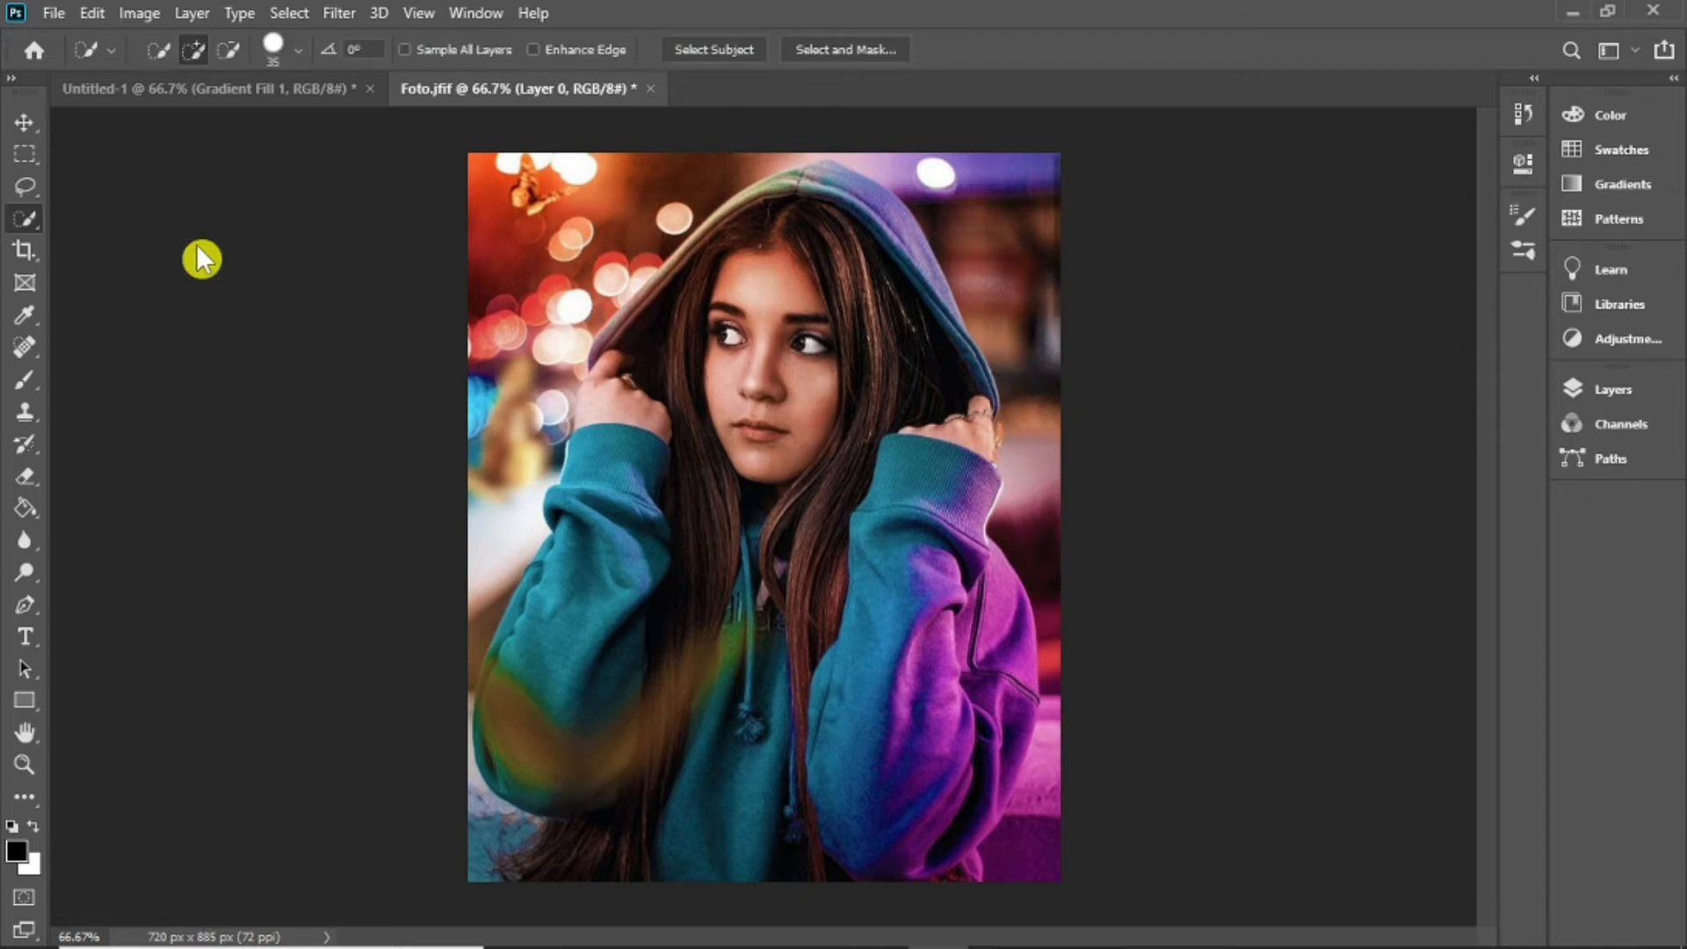
click(290, 15)
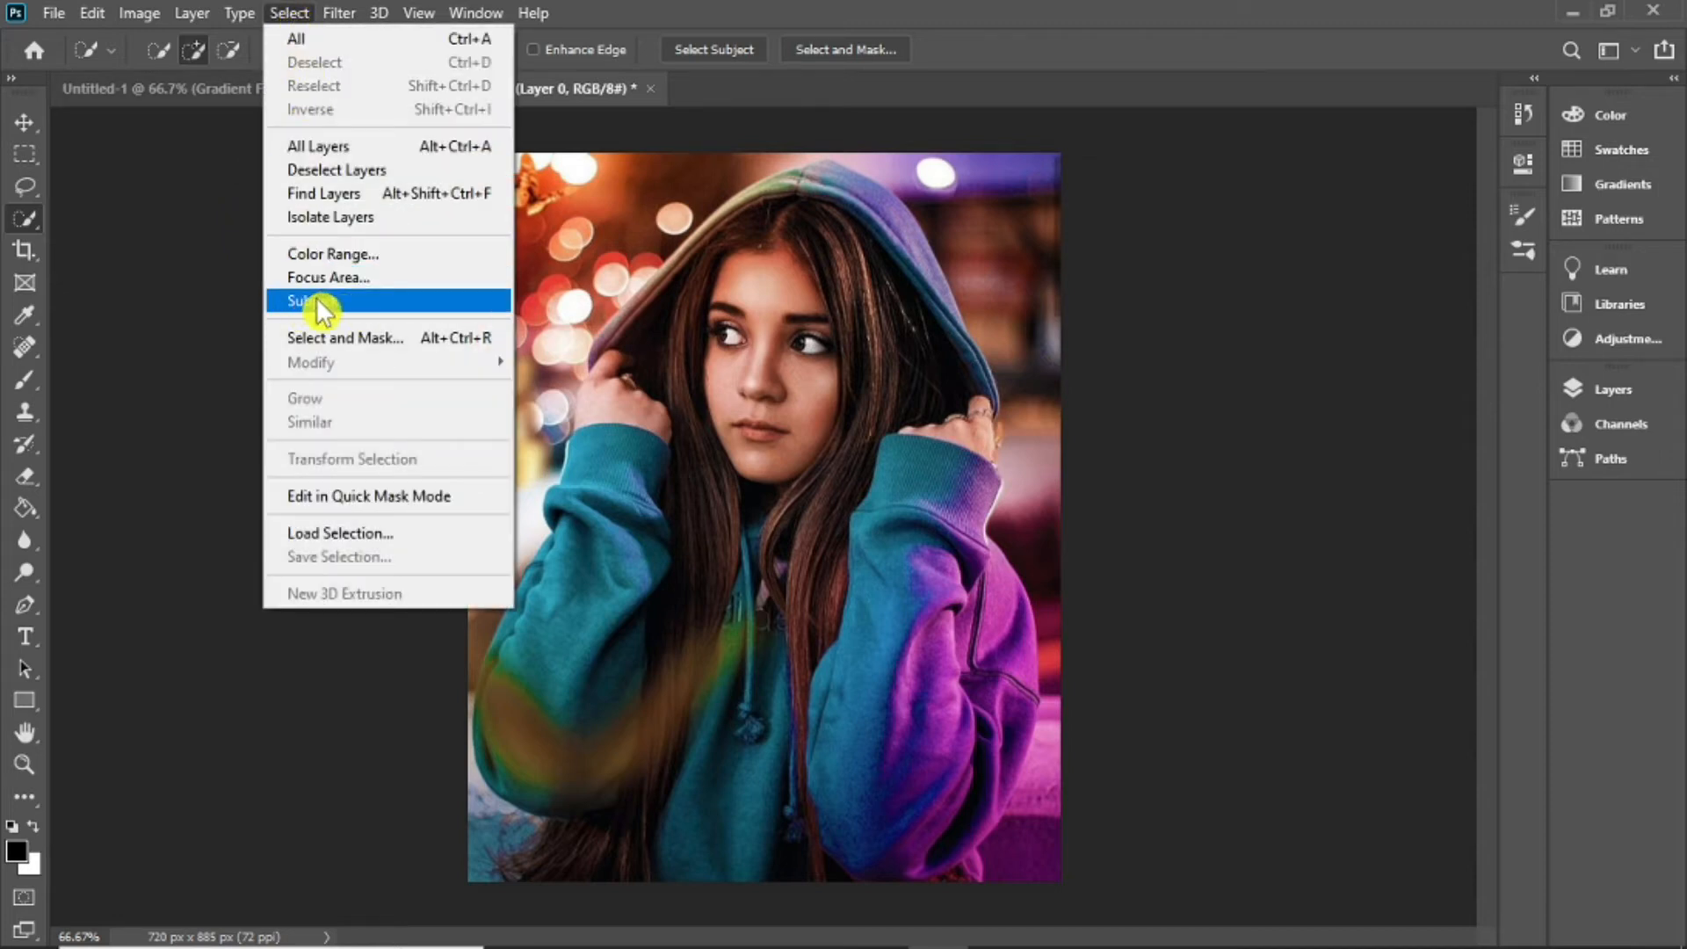
click(378, 303)
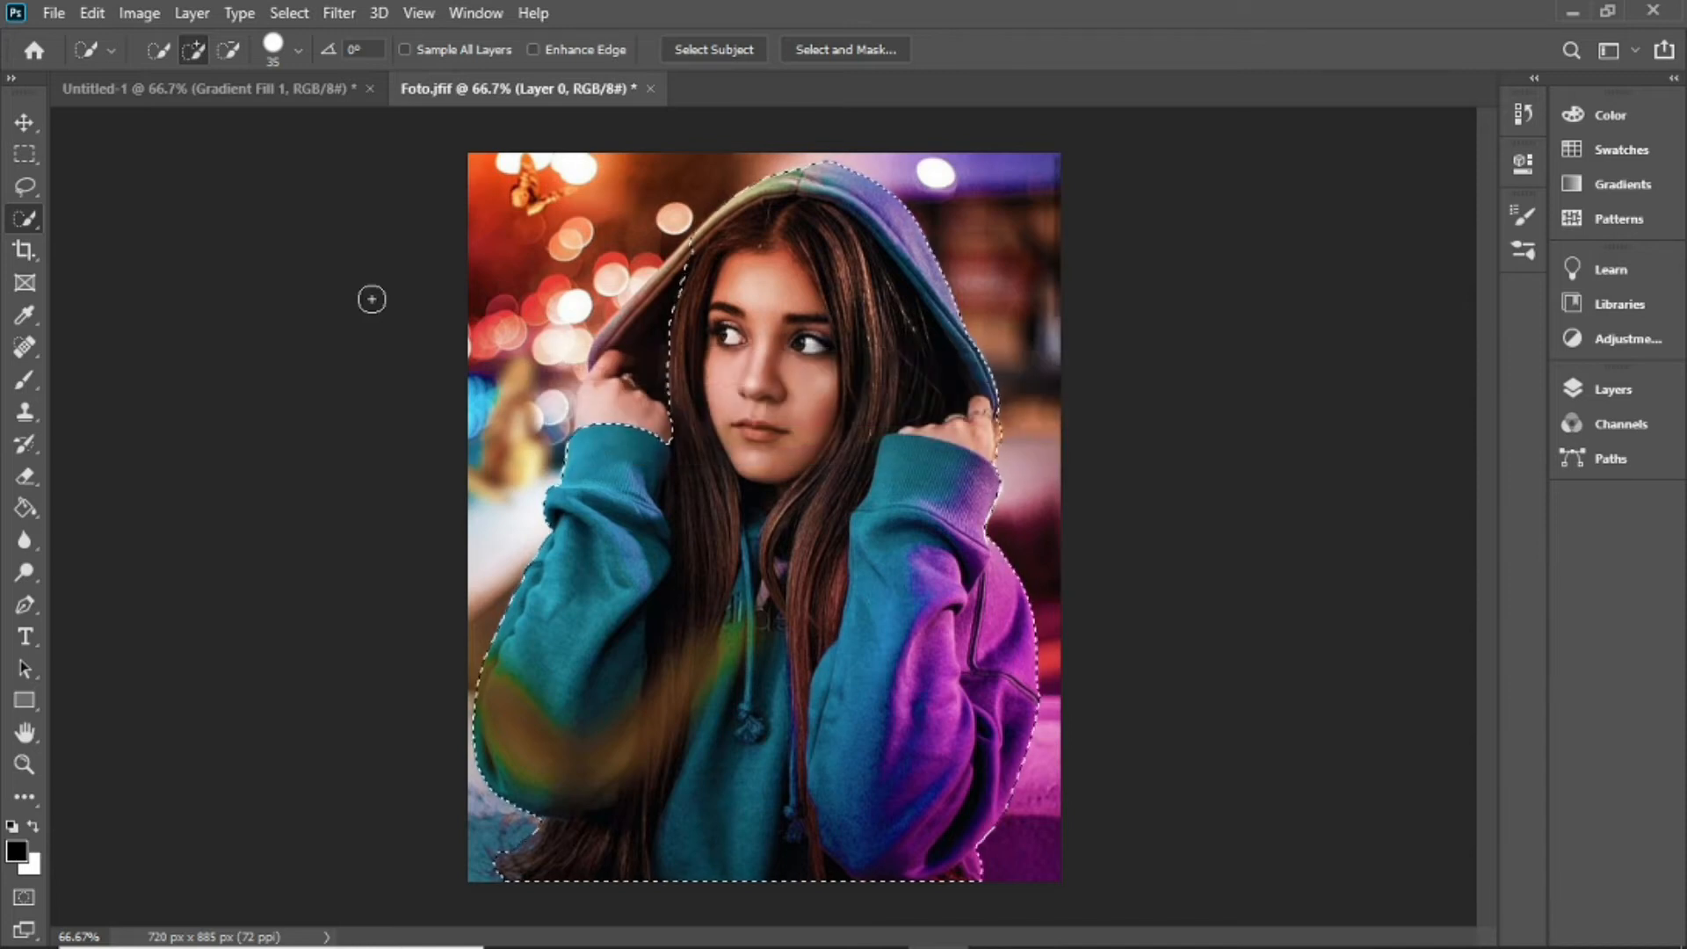
Step: Add the missing hand and hood edge to the selection and subtract the excess background around the hands
mouse_move(644, 425)
mouse_down()
mouse_move(693, 336)
mouse_move(624, 451)
mouse_move(689, 262)
mouse_move(634, 371)
mouse_up()
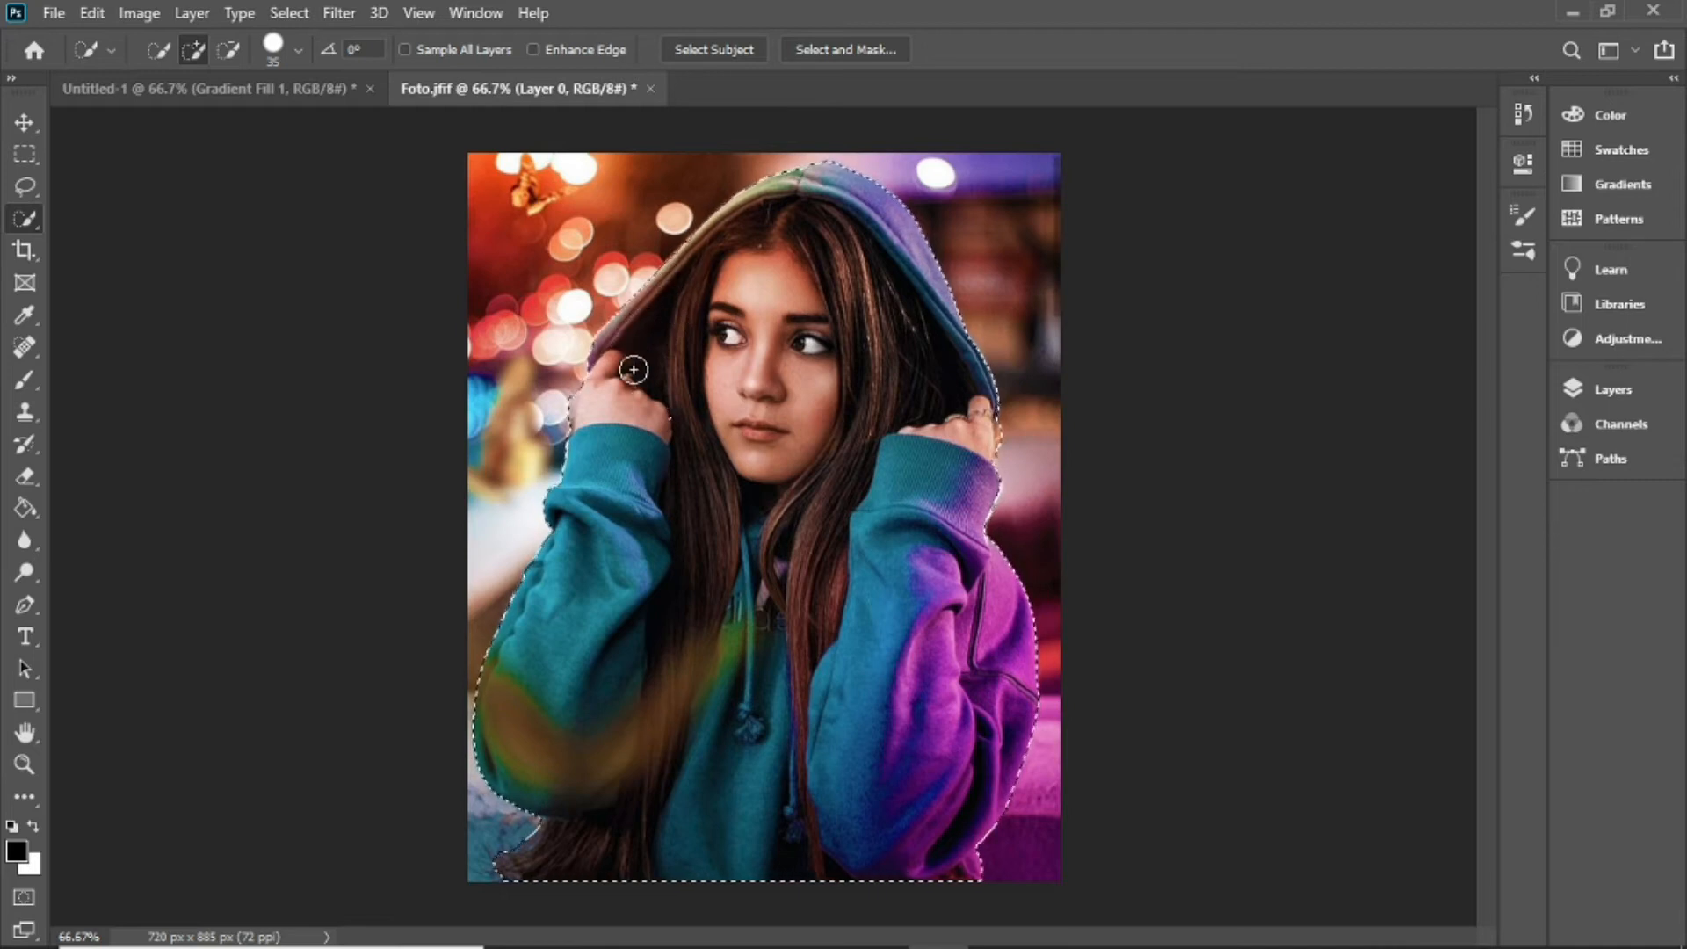
click(664, 424)
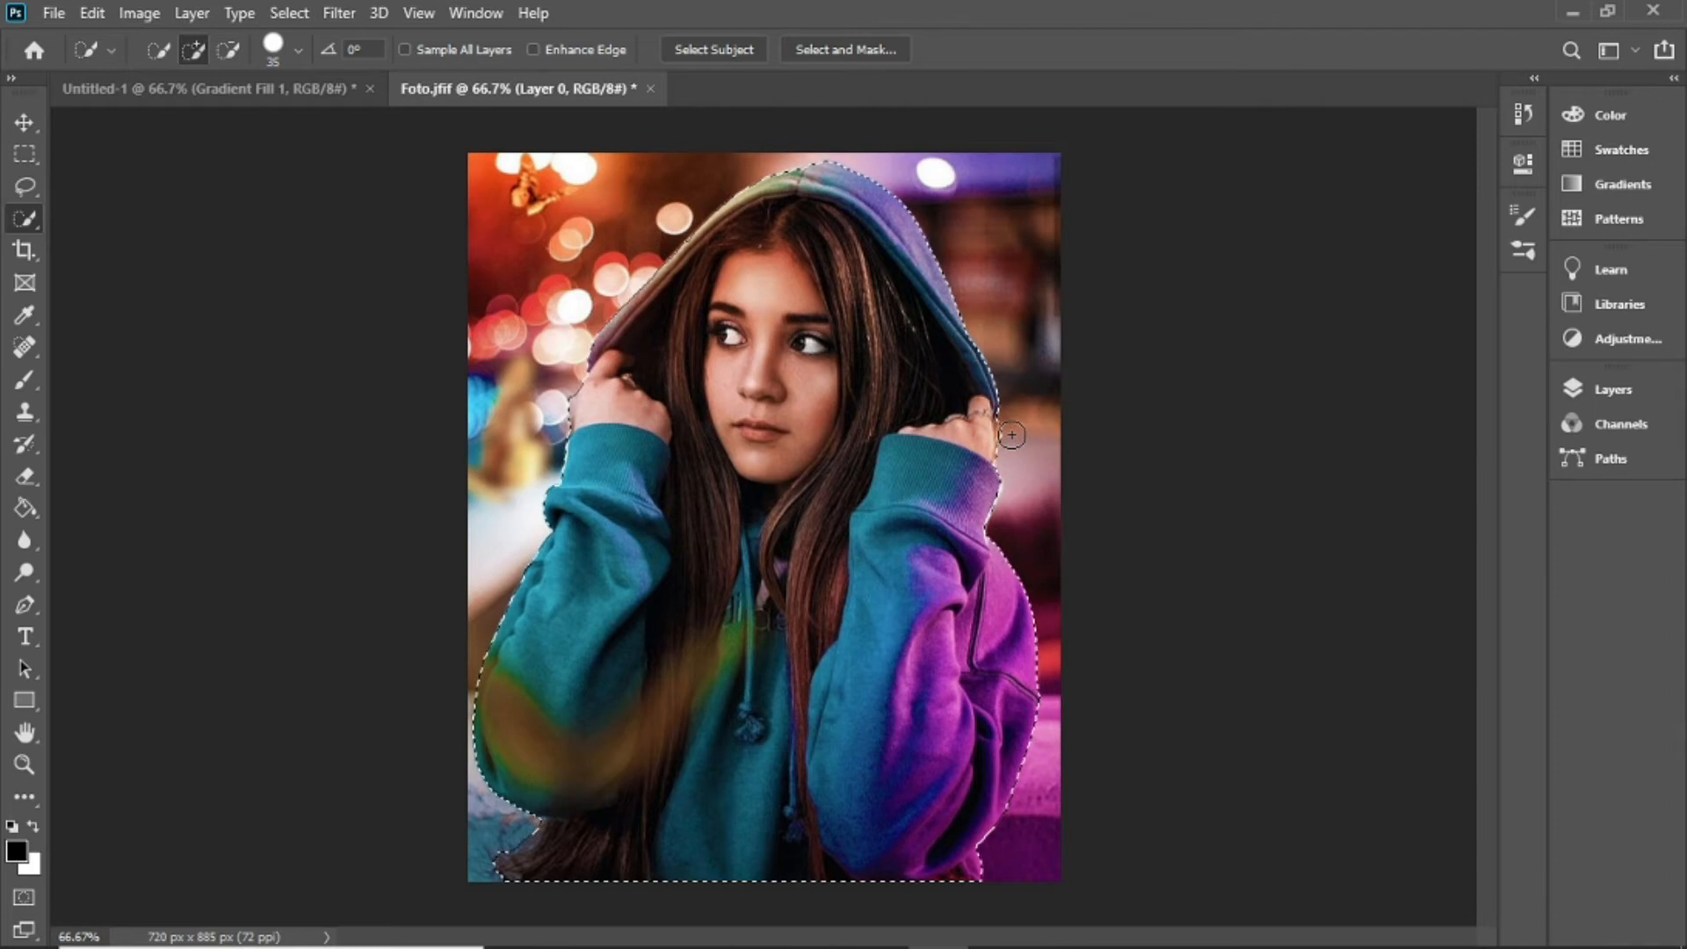
key(alt)
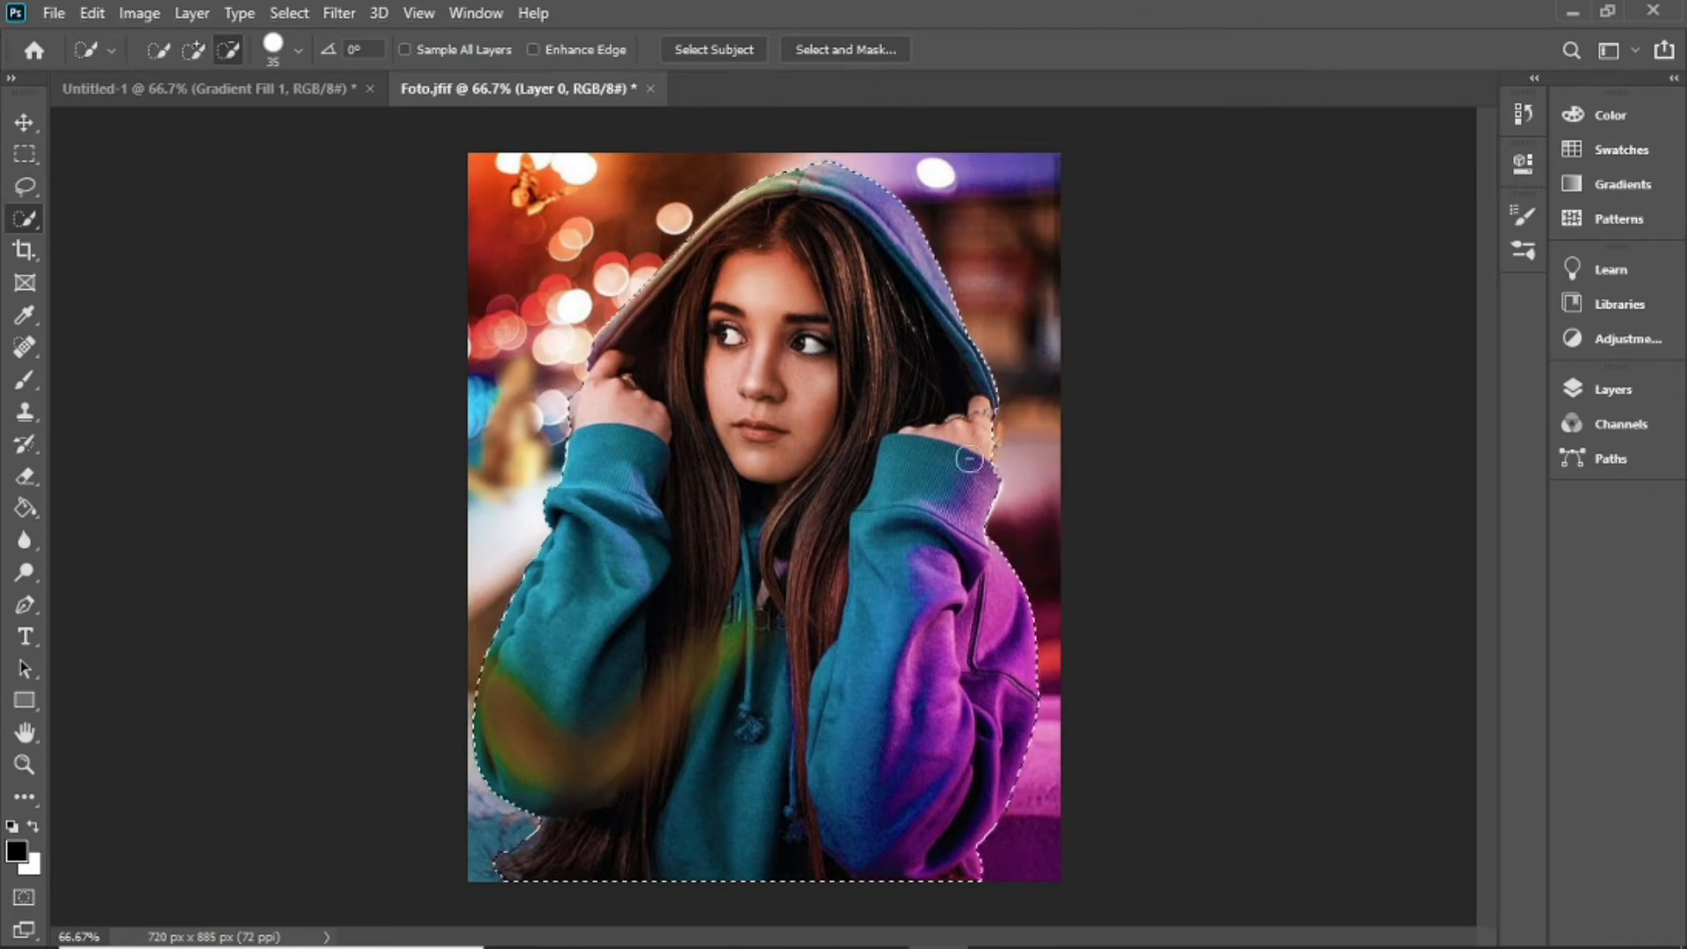
key(alt)
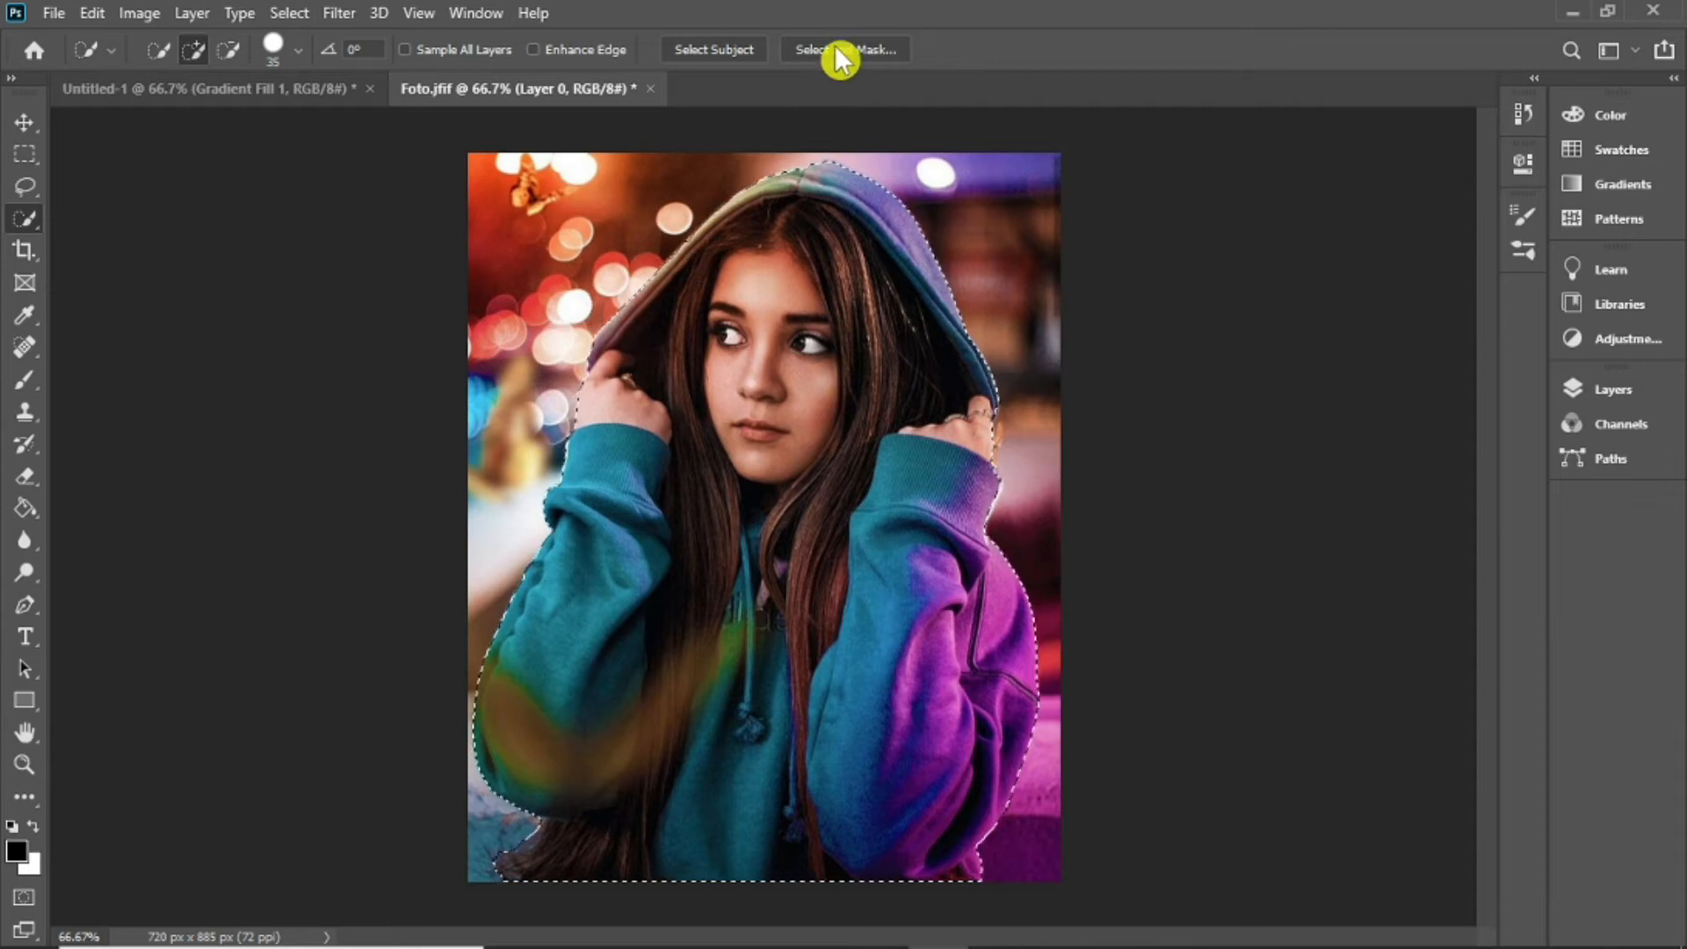
Step: Refine the selection in Select and Mask by brushing along the hair, hood and sleeve edges with the Refine Edge Brush
click(890, 53)
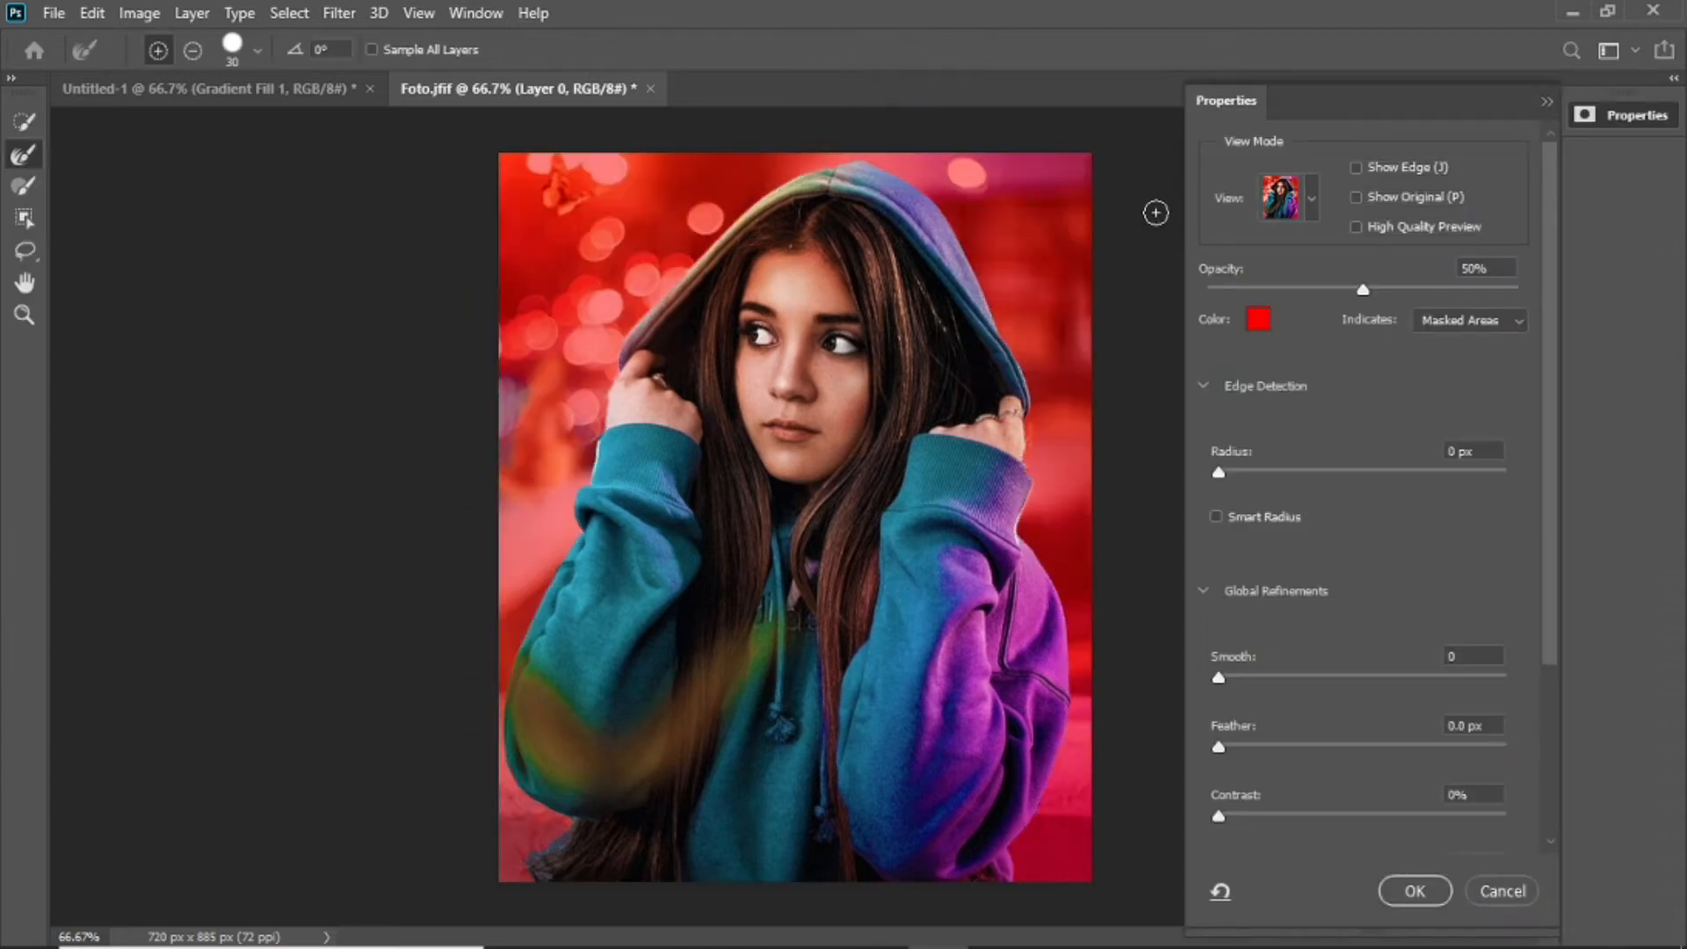
click(1312, 200)
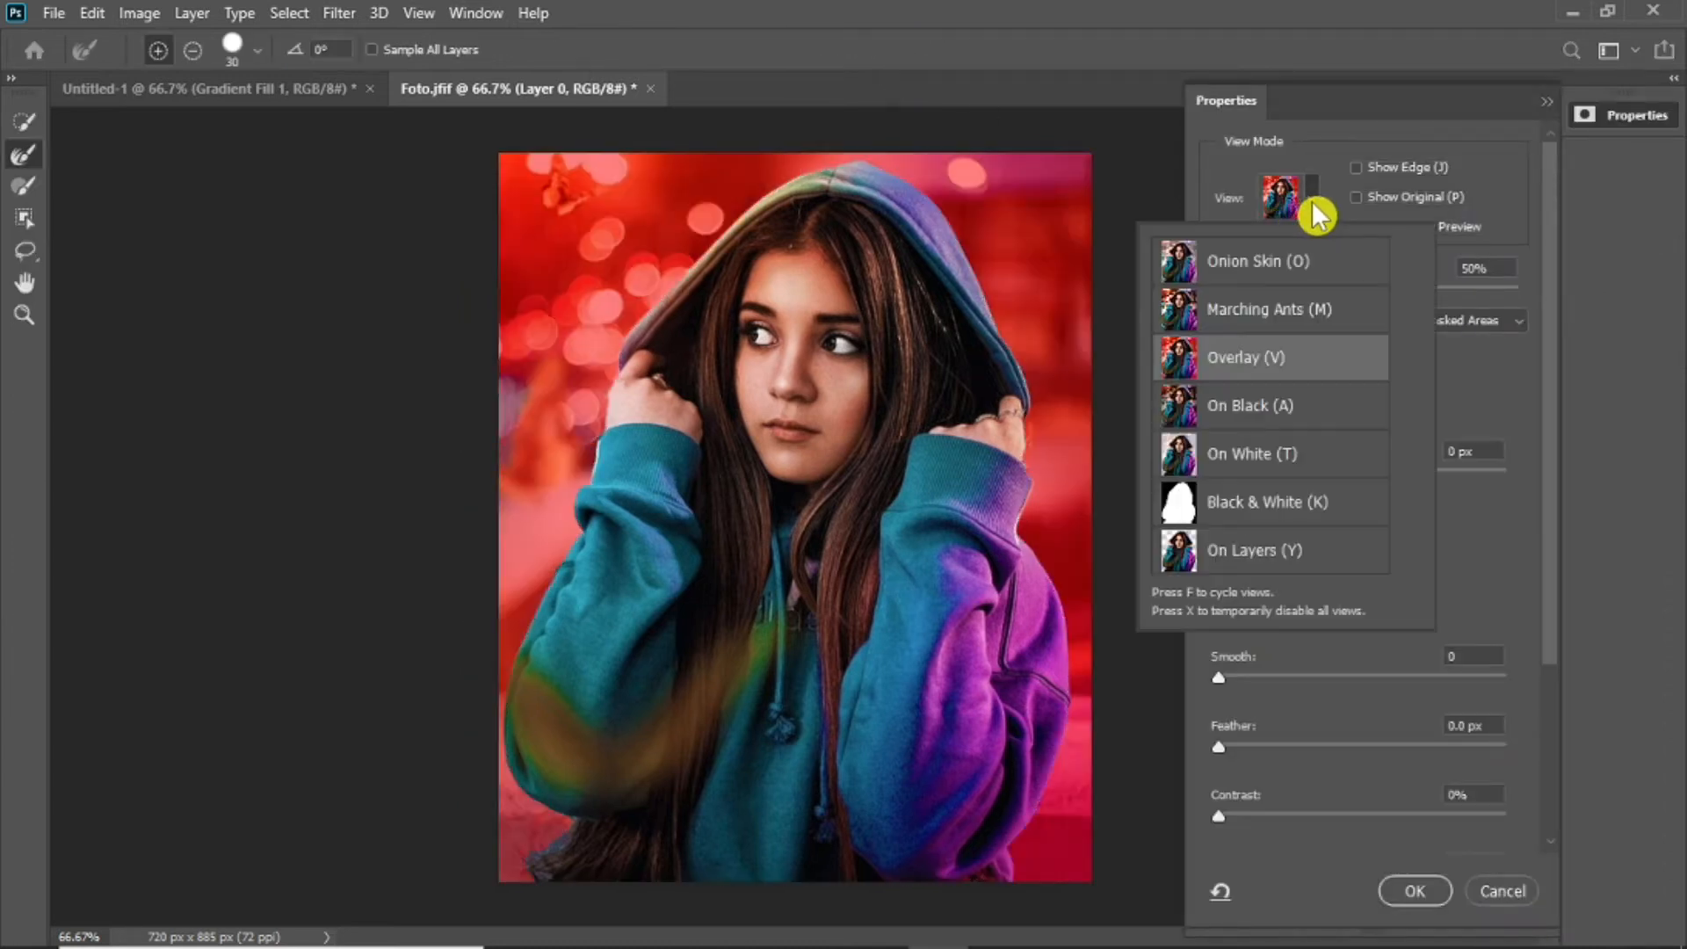
click(1318, 211)
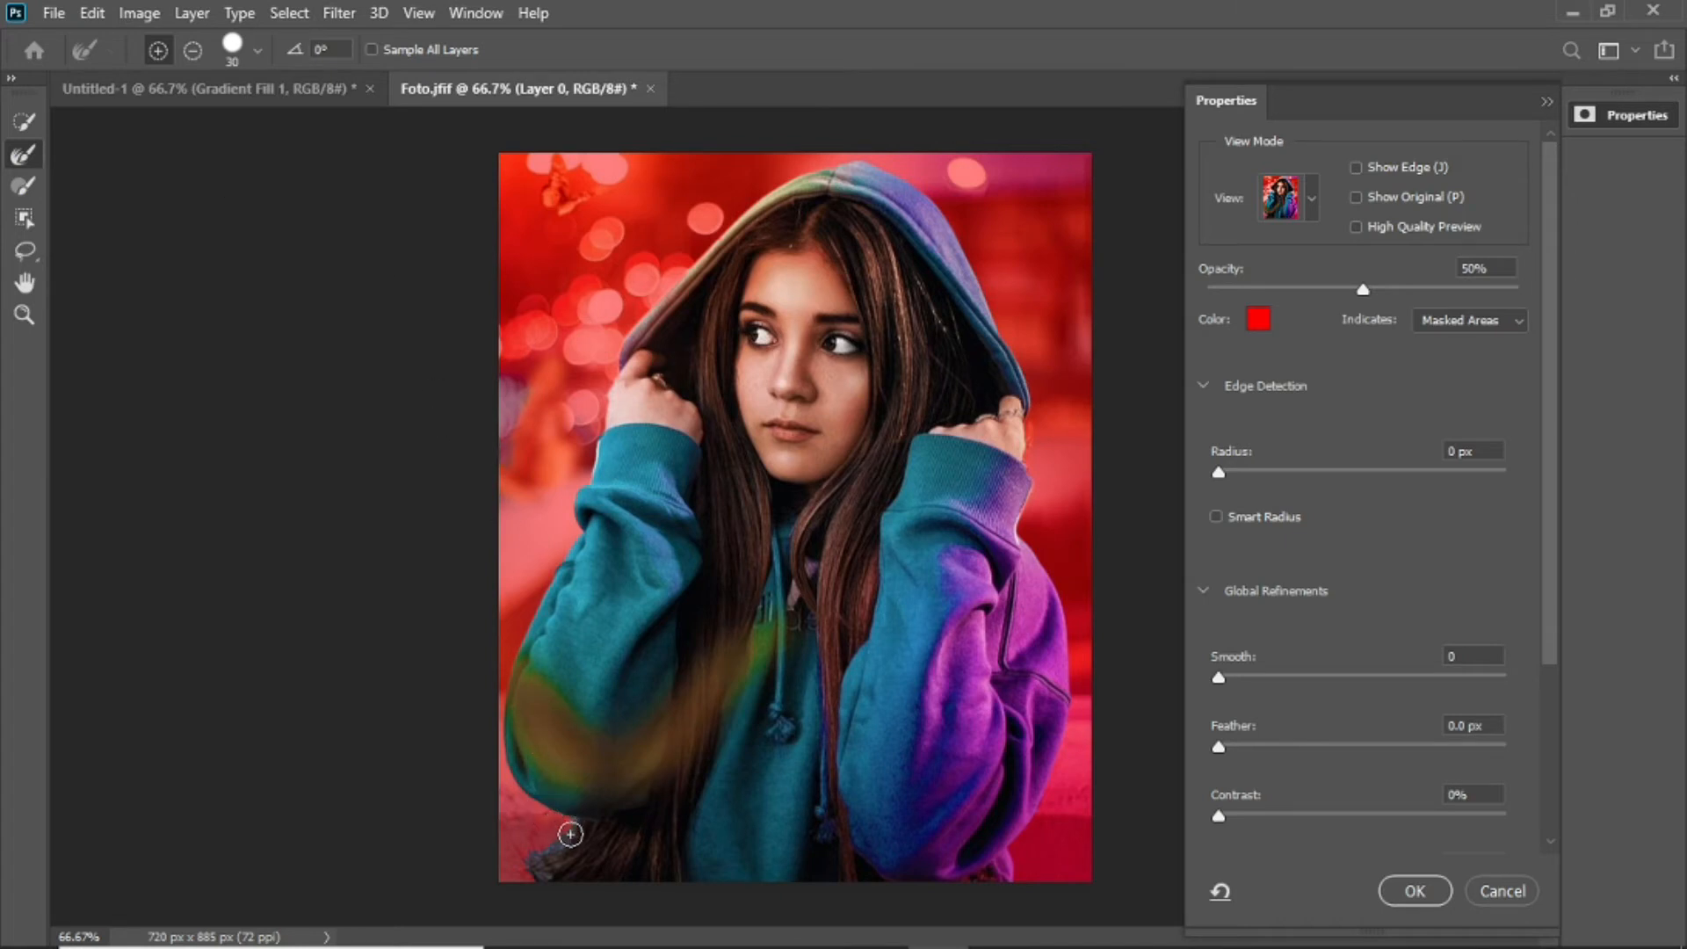
mouse_move(573, 827)
mouse_down()
mouse_move(527, 869)
mouse_move(558, 886)
mouse_up()
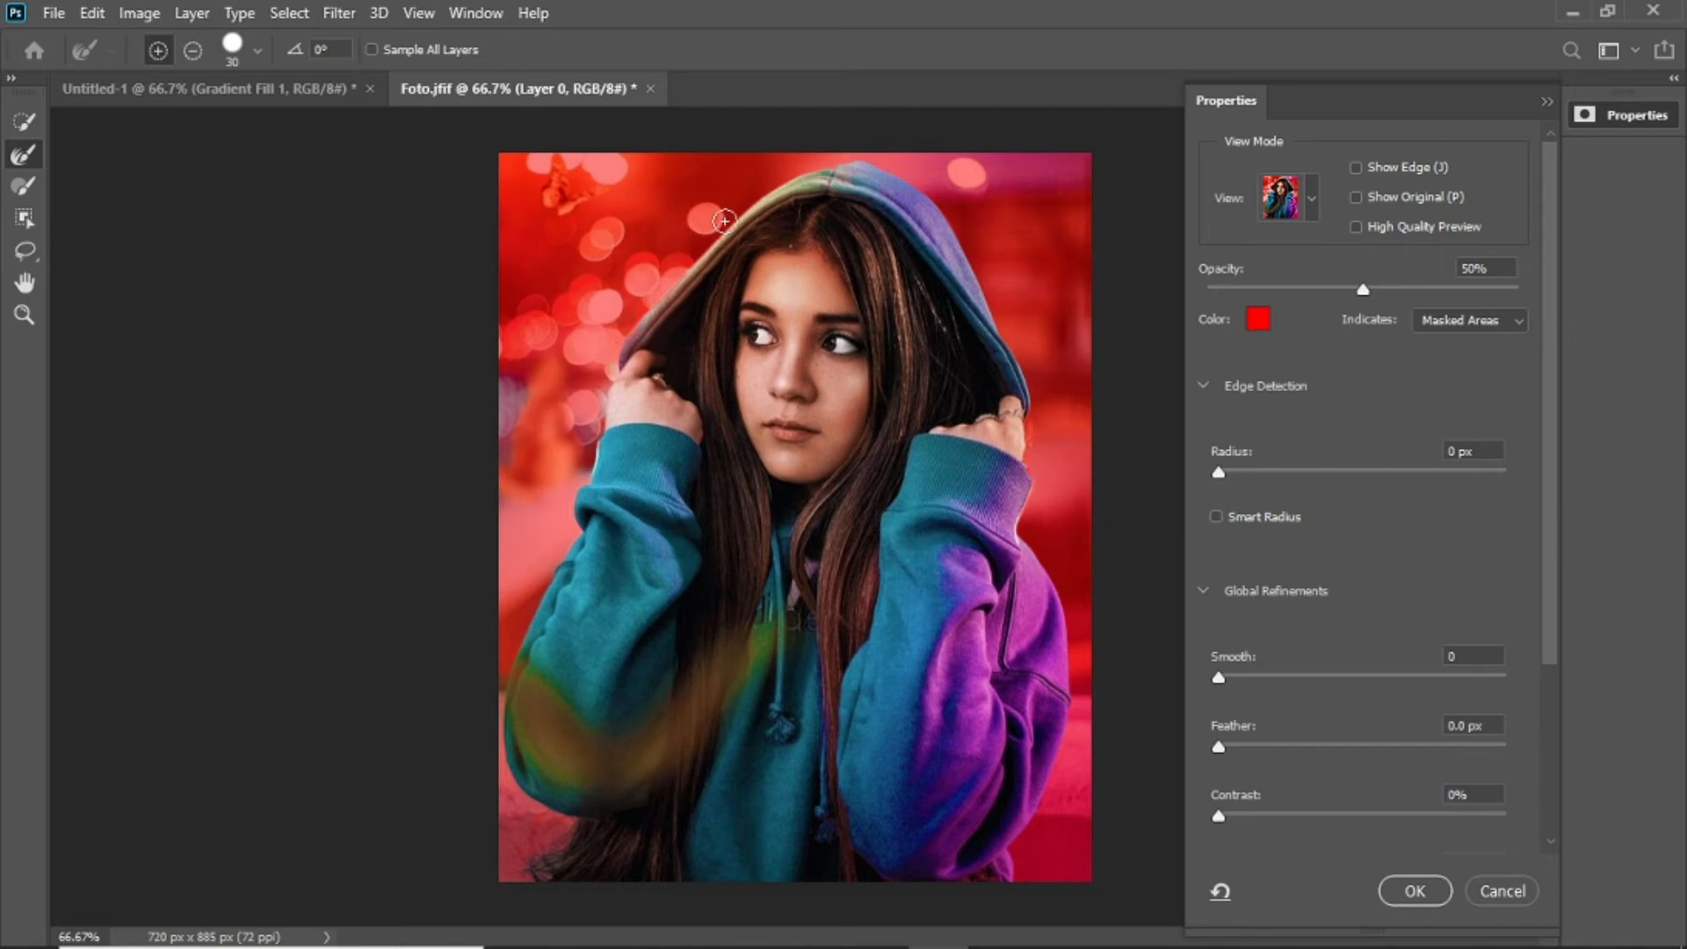
mouse_move(888, 167)
mouse_down()
mouse_move(982, 266)
mouse_move(1023, 384)
mouse_move(1016, 520)
mouse_move(1063, 649)
mouse_move(1003, 887)
mouse_up()
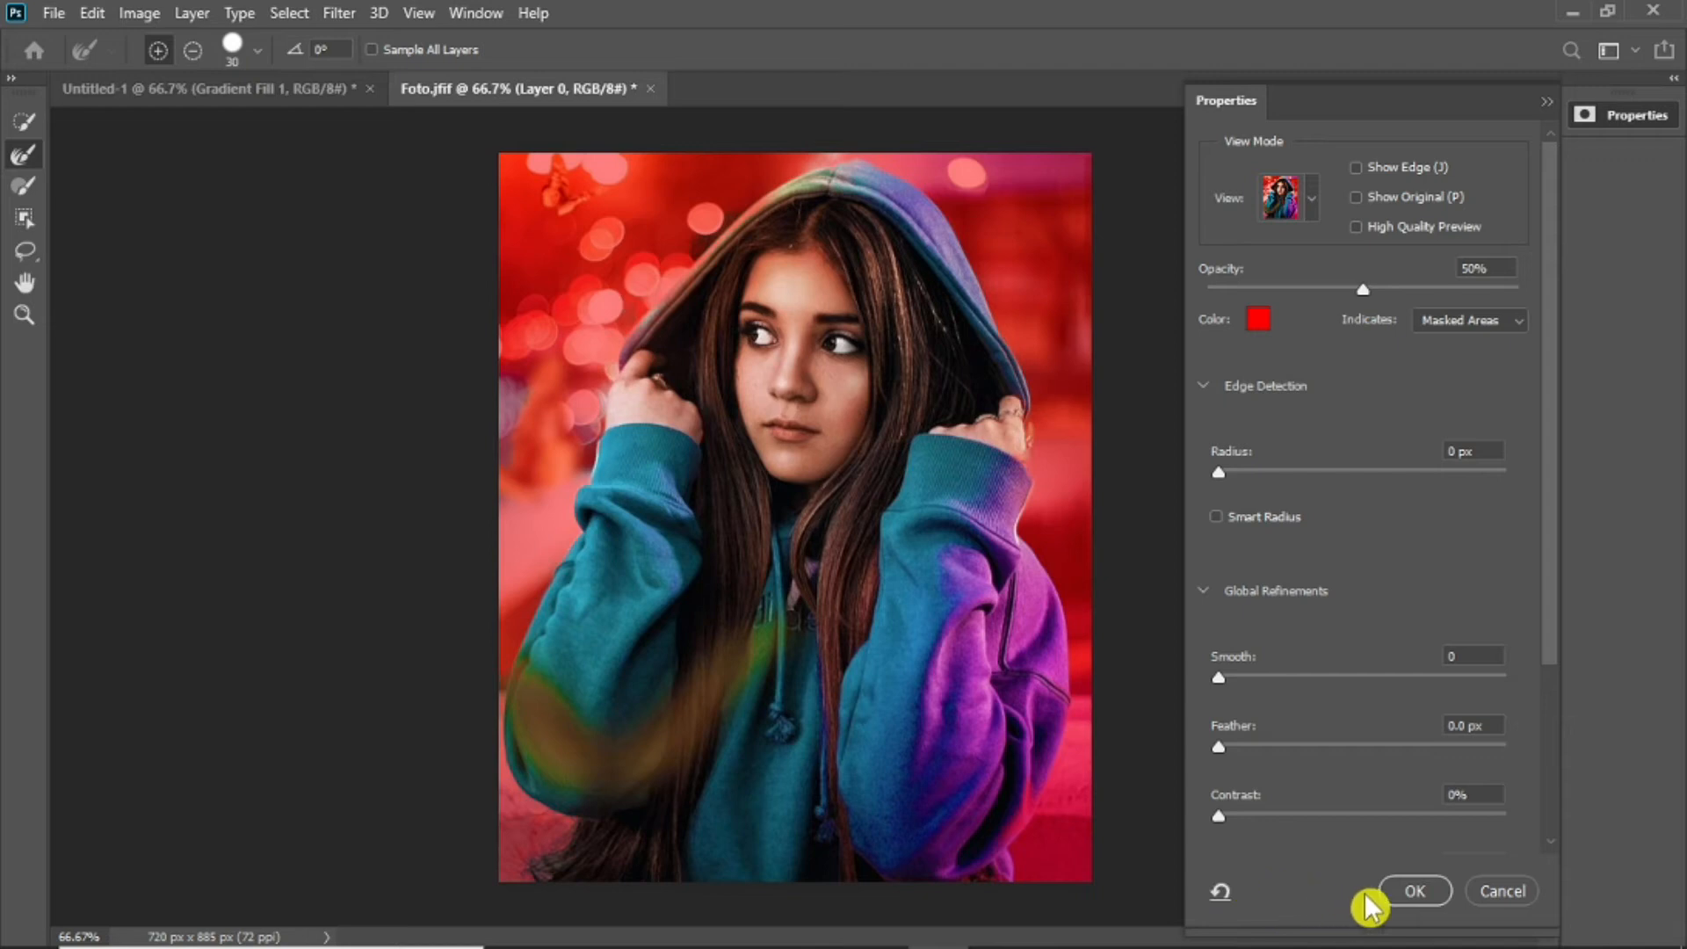
click(1412, 893)
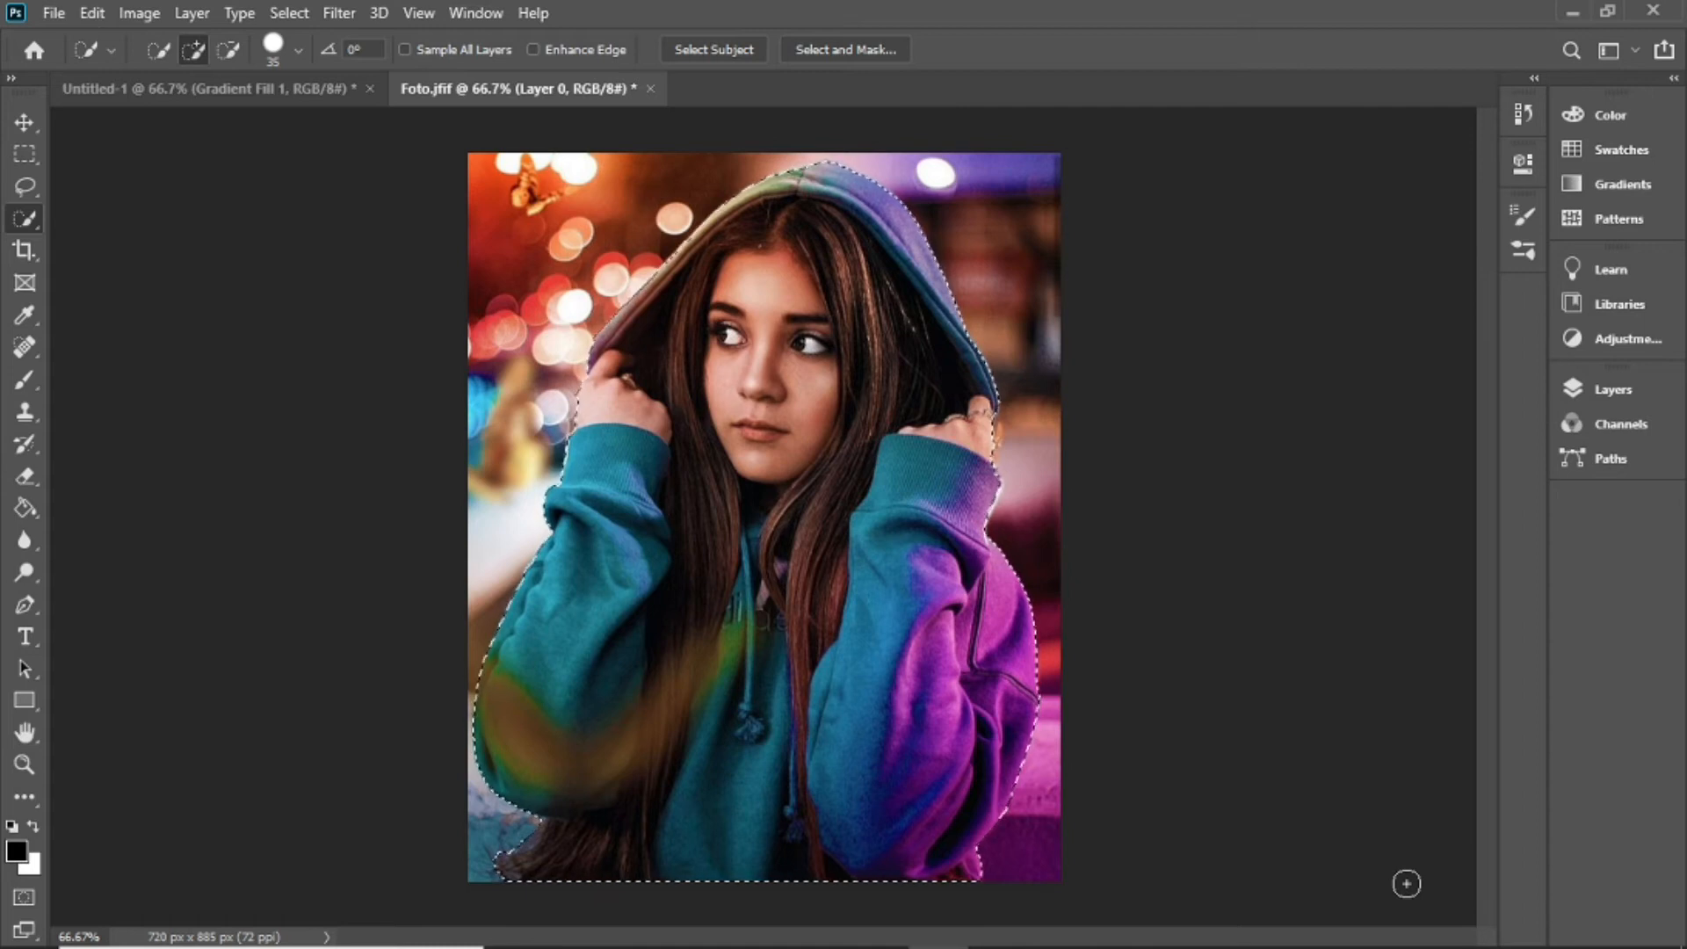
Step: Mask out the photo's background with the selection and copy the masked girl onto the gradient artboard in Untitled-1
click(1610, 402)
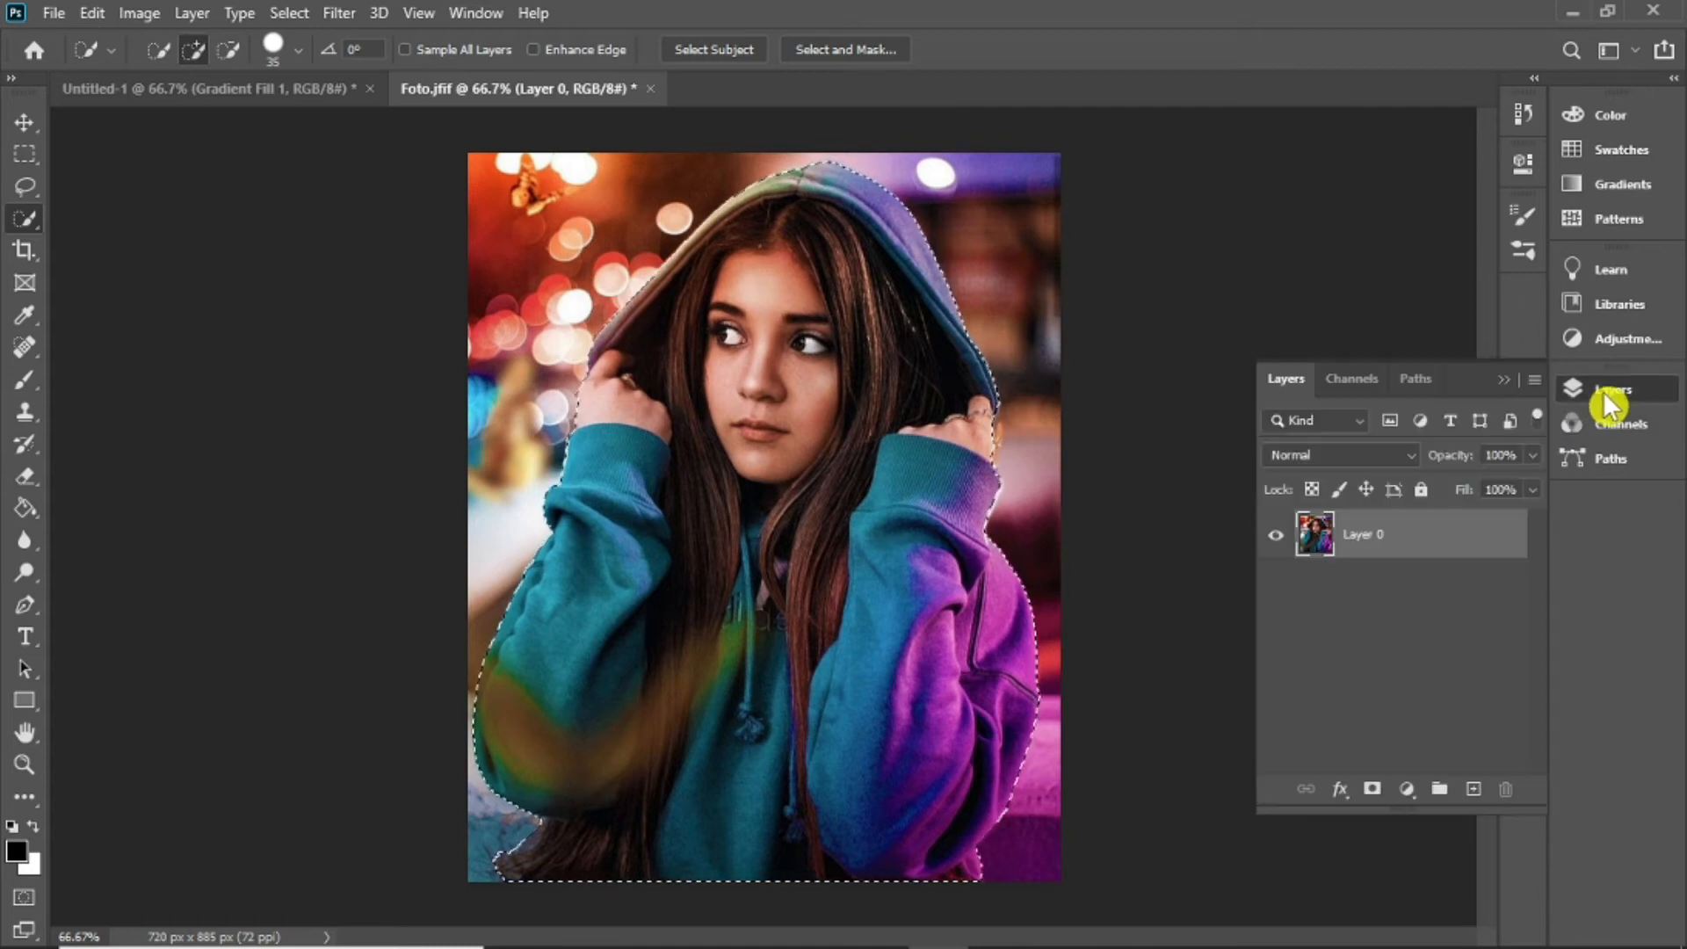
click(1373, 789)
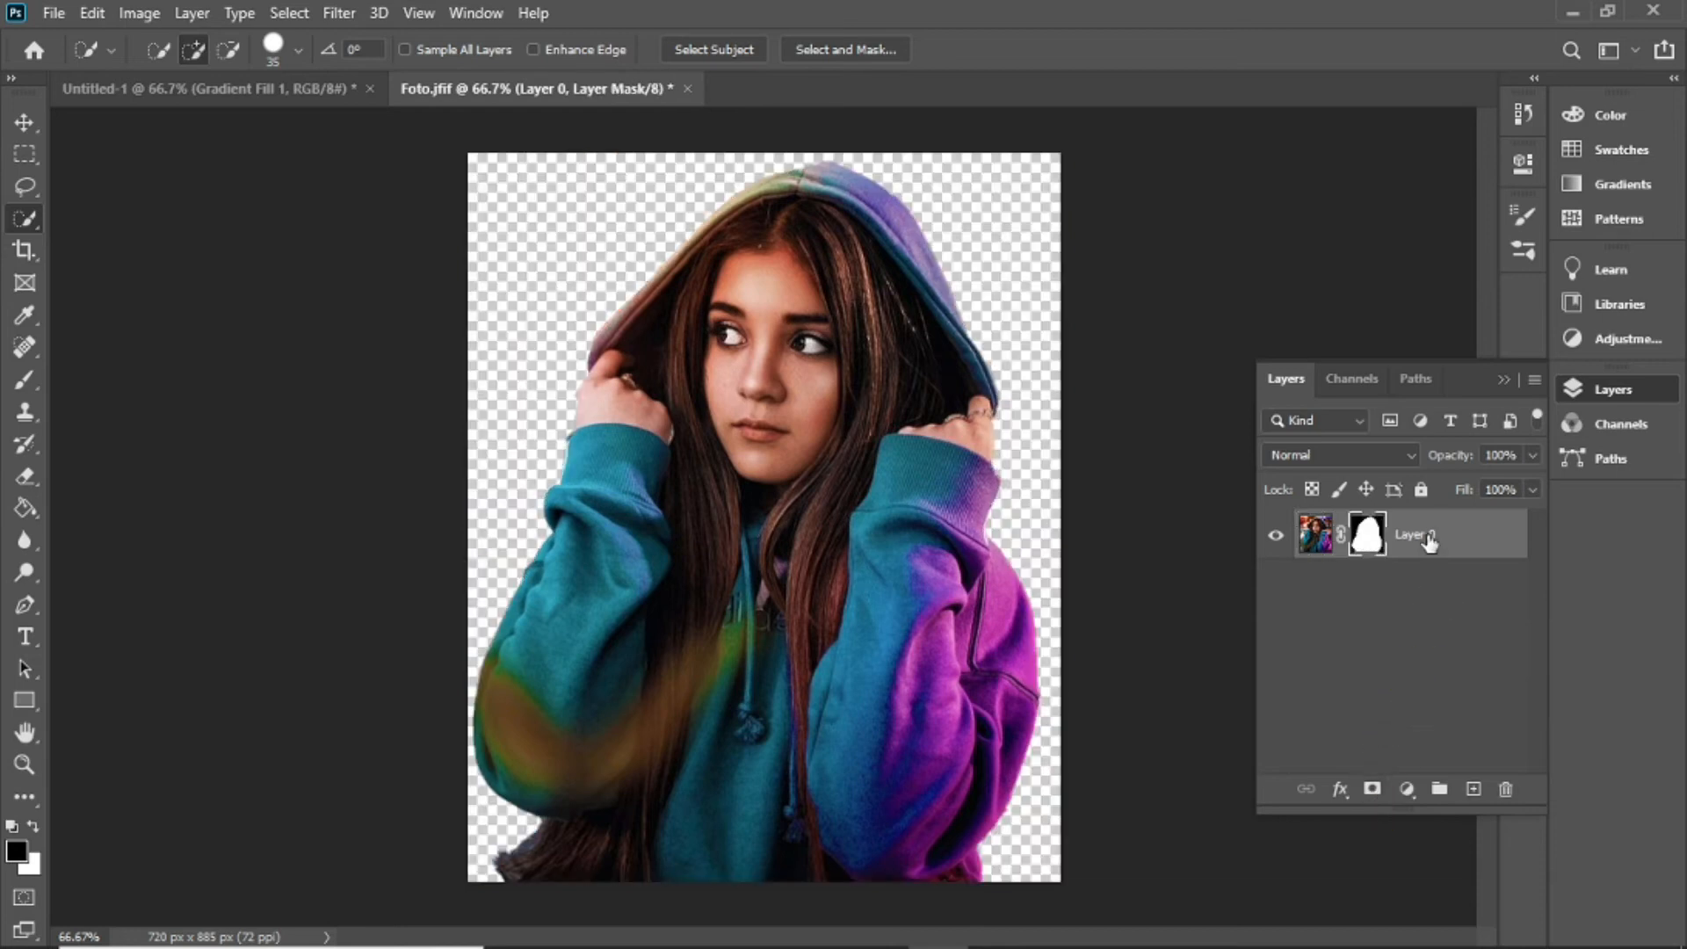
drag(1428, 540, 742, 444)
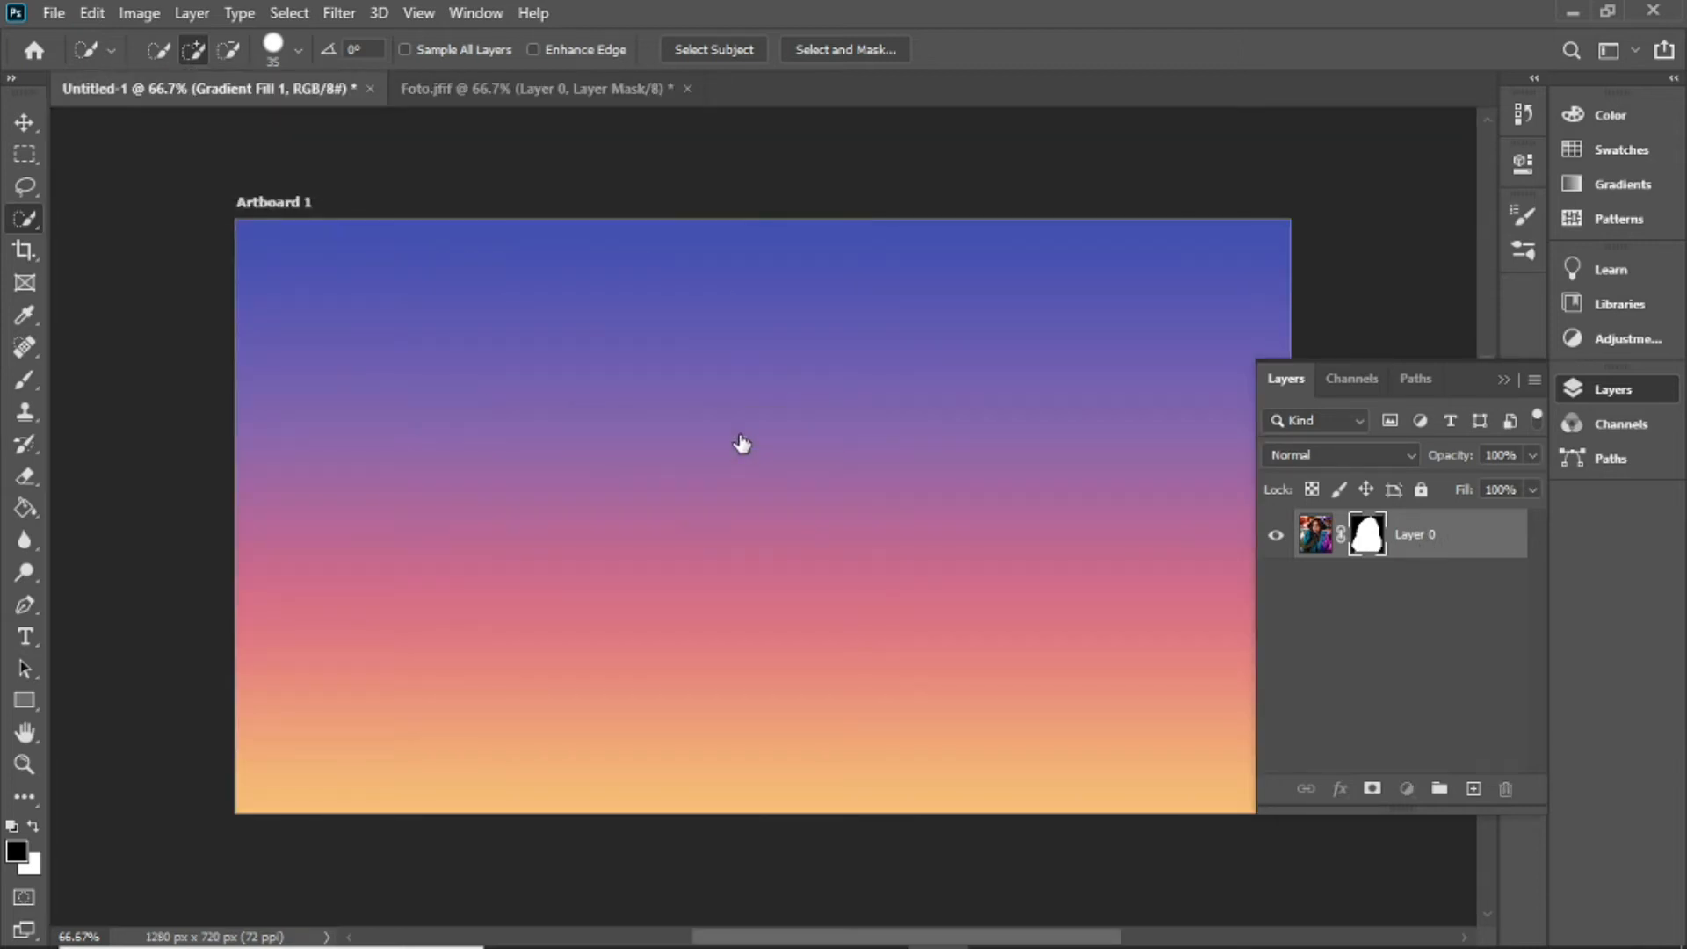
click(1504, 382)
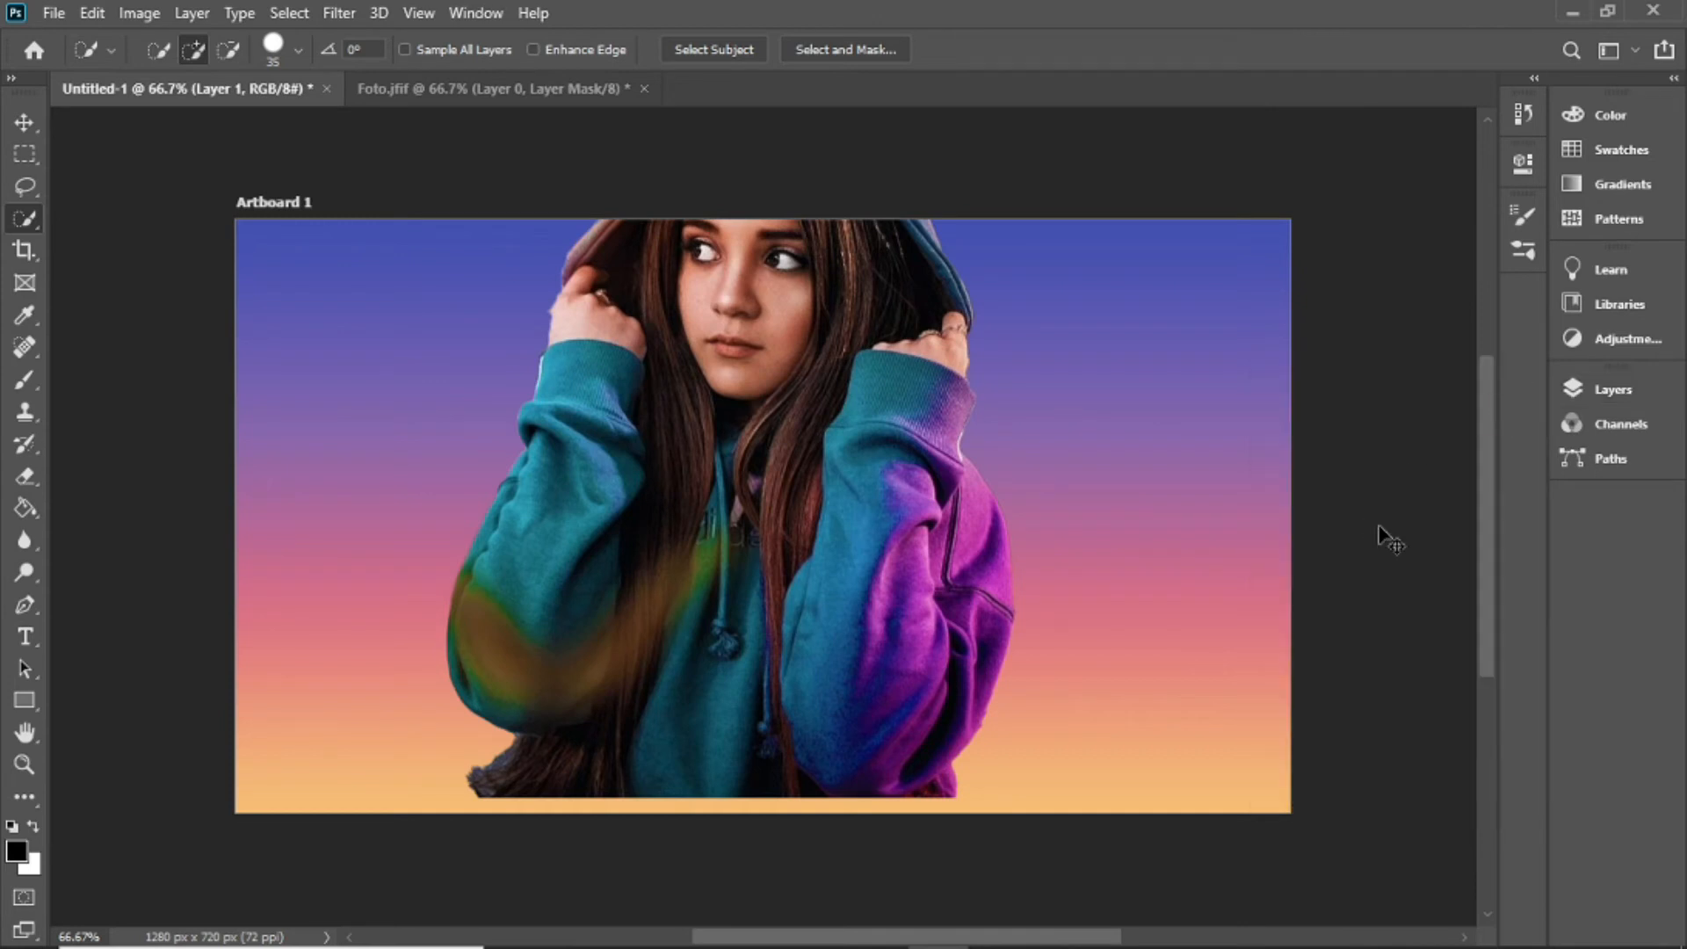
Step: Scale the girl down to about 53%, move her to the middle of the artboard and enlarge her slightly
key(ctrl+t)
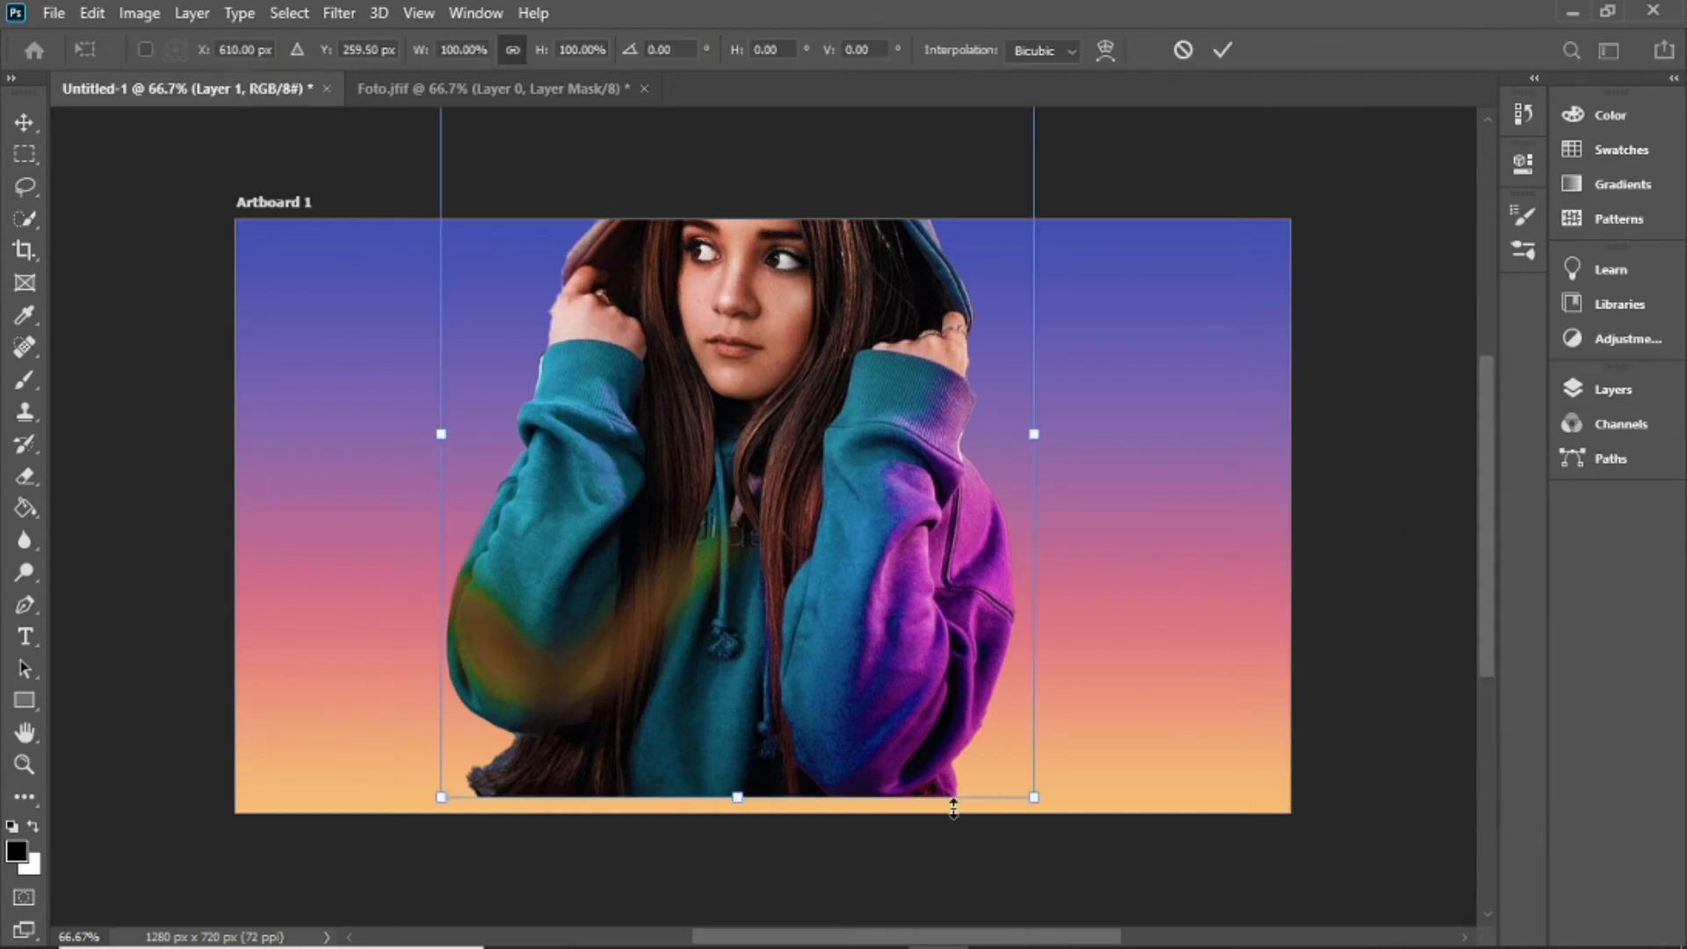
drag(1032, 798, 862, 648)
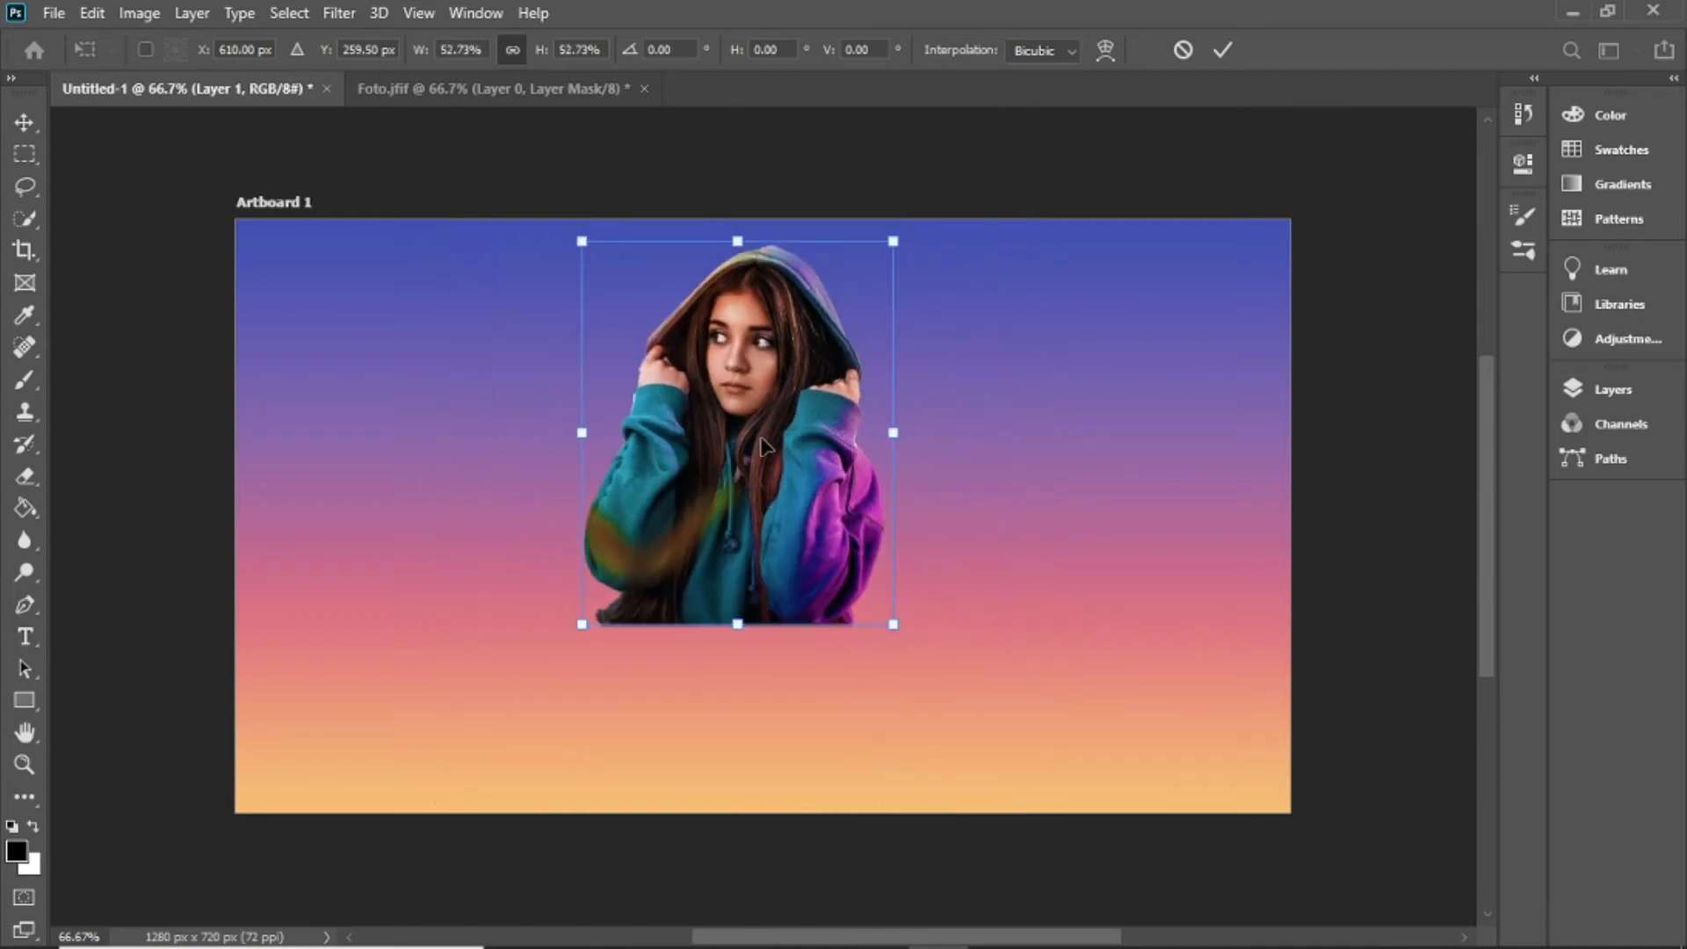
drag(763, 446, 790, 535)
key(Return)
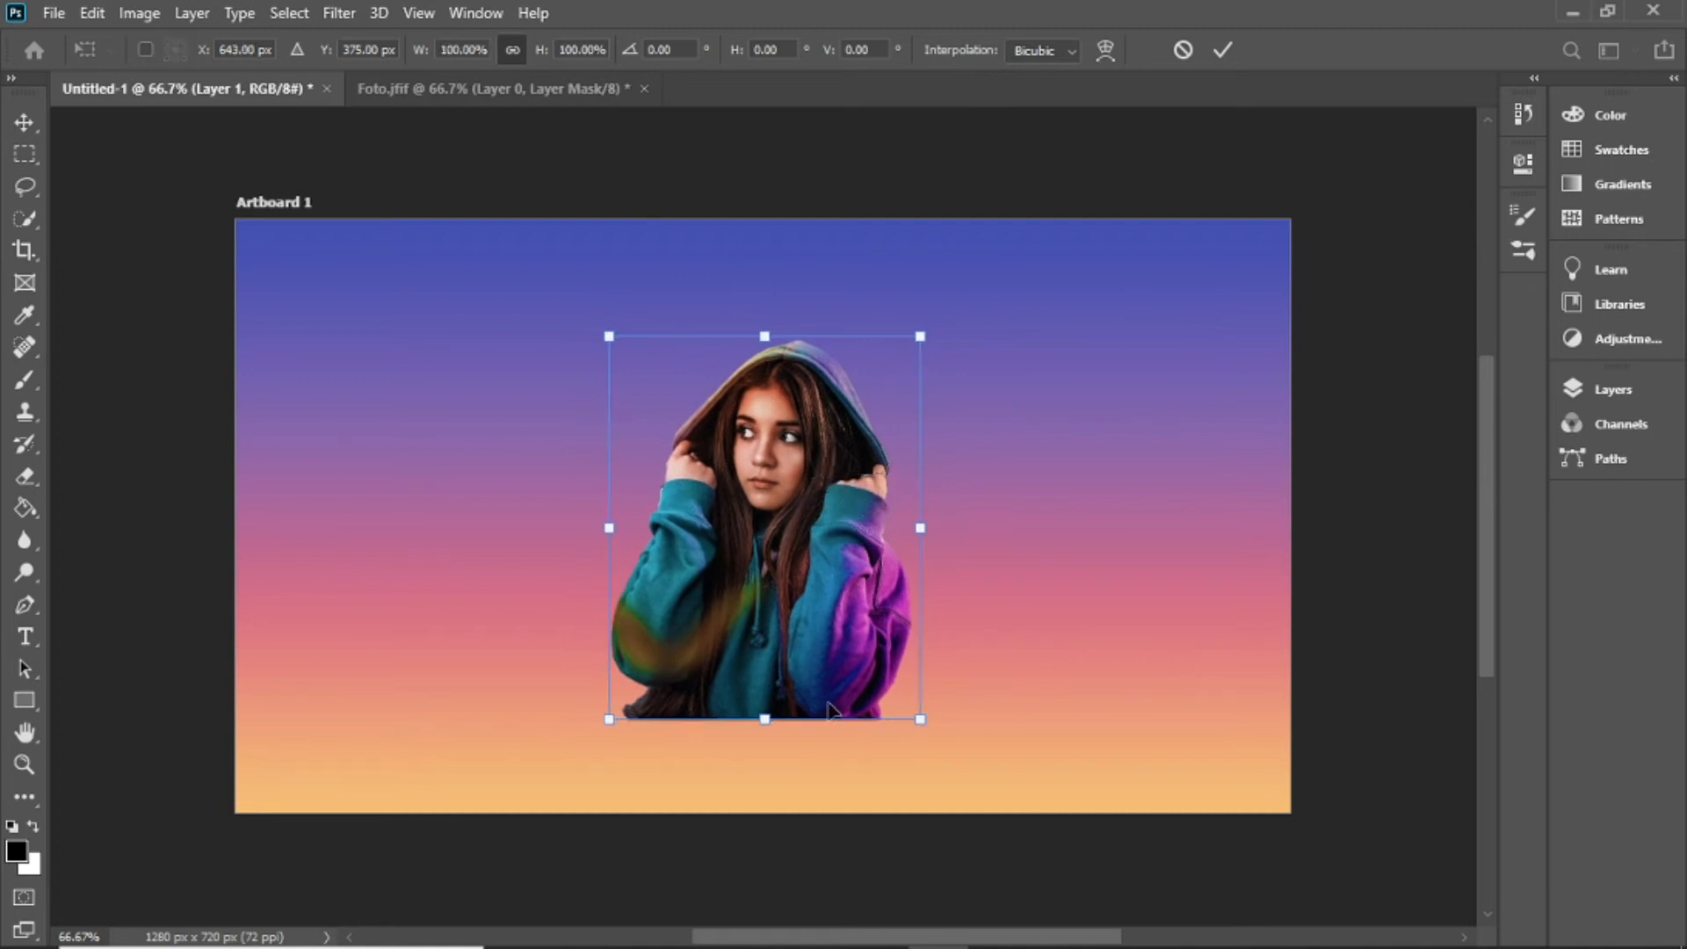
drag(920, 723, 921, 723)
drag(921, 721, 938, 743)
click(1223, 50)
key(w)
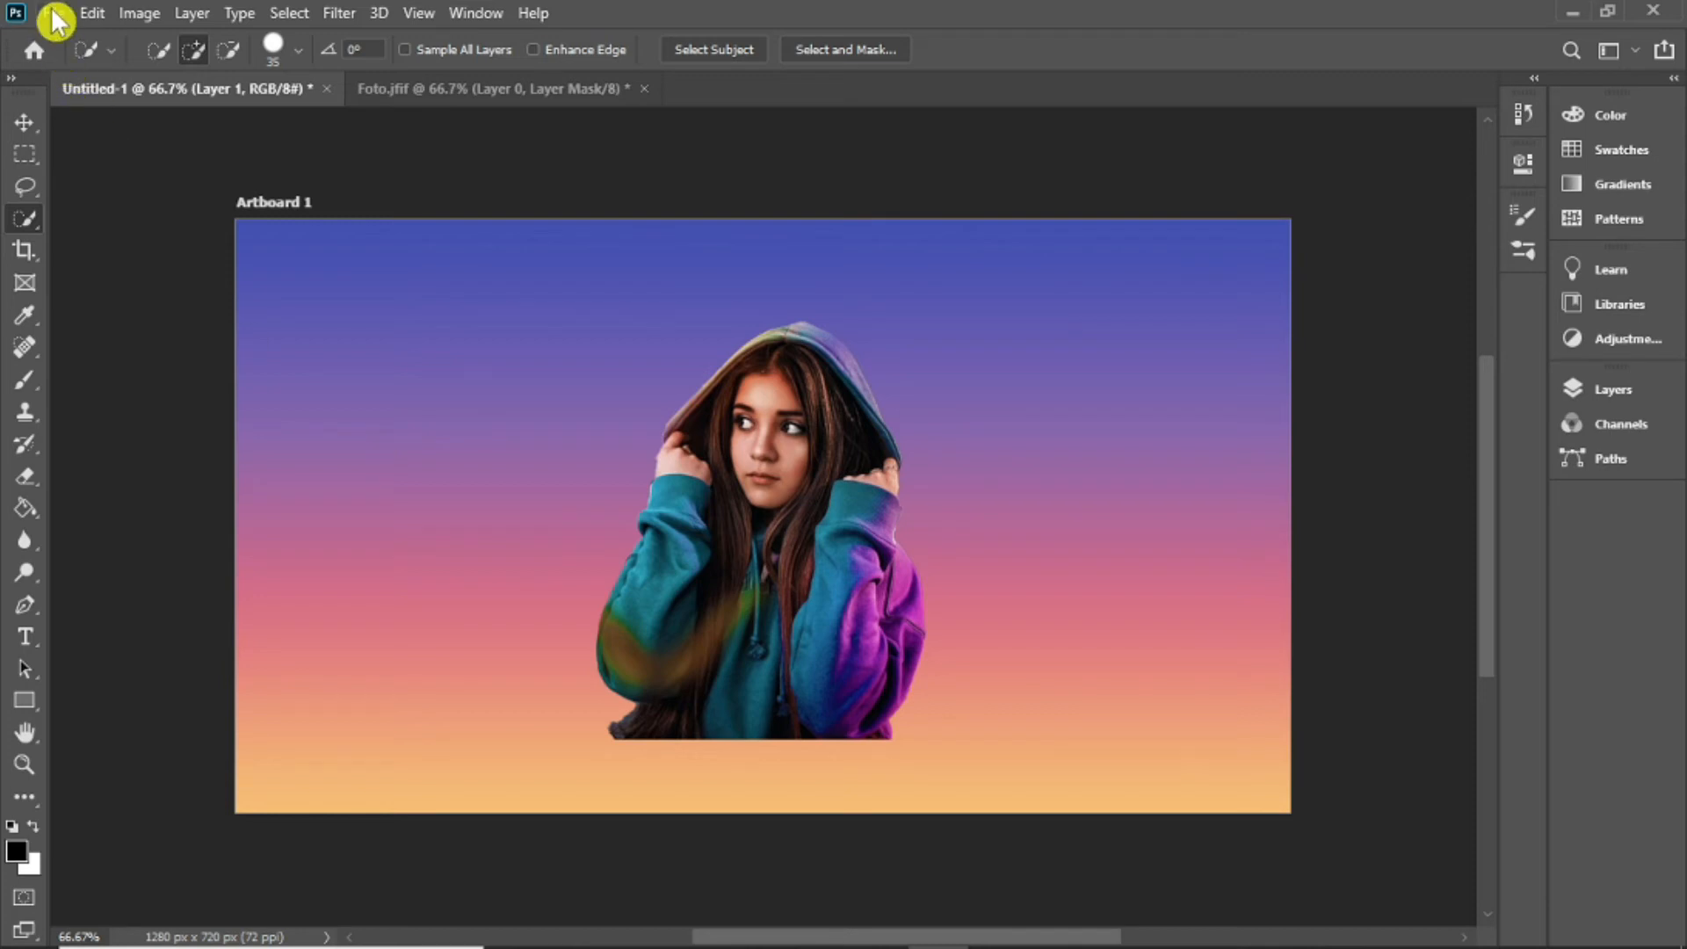
Step: Place the Dripping image from the Desktop as an embedded object on the artboard
click(54, 14)
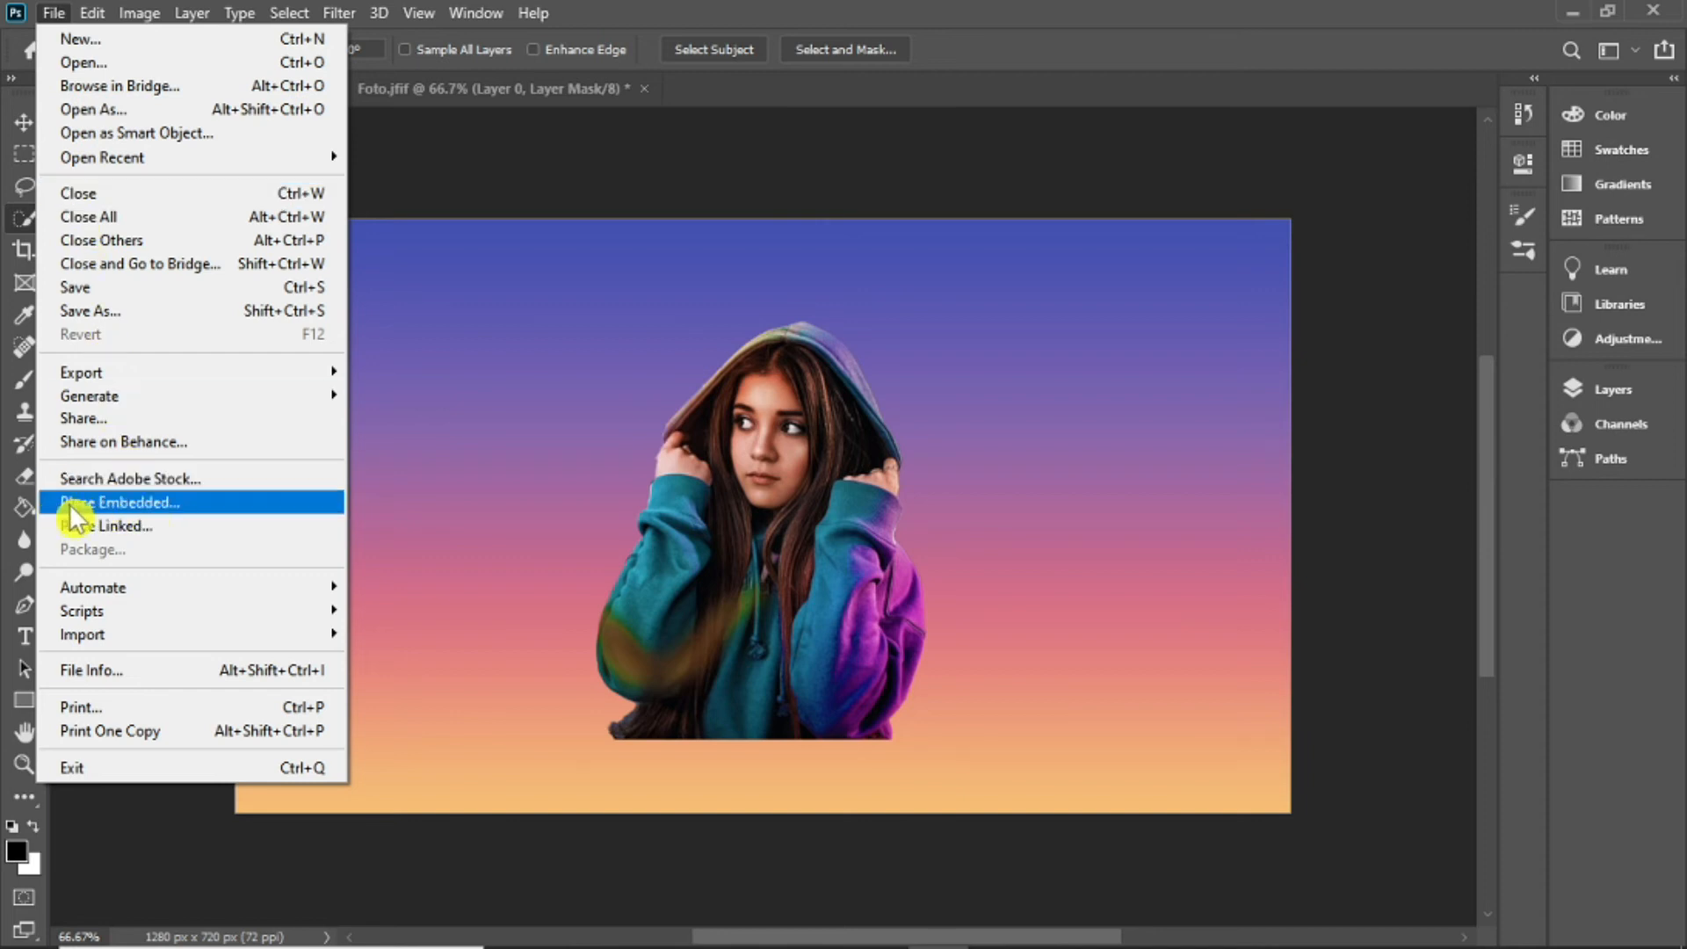
click(160, 508)
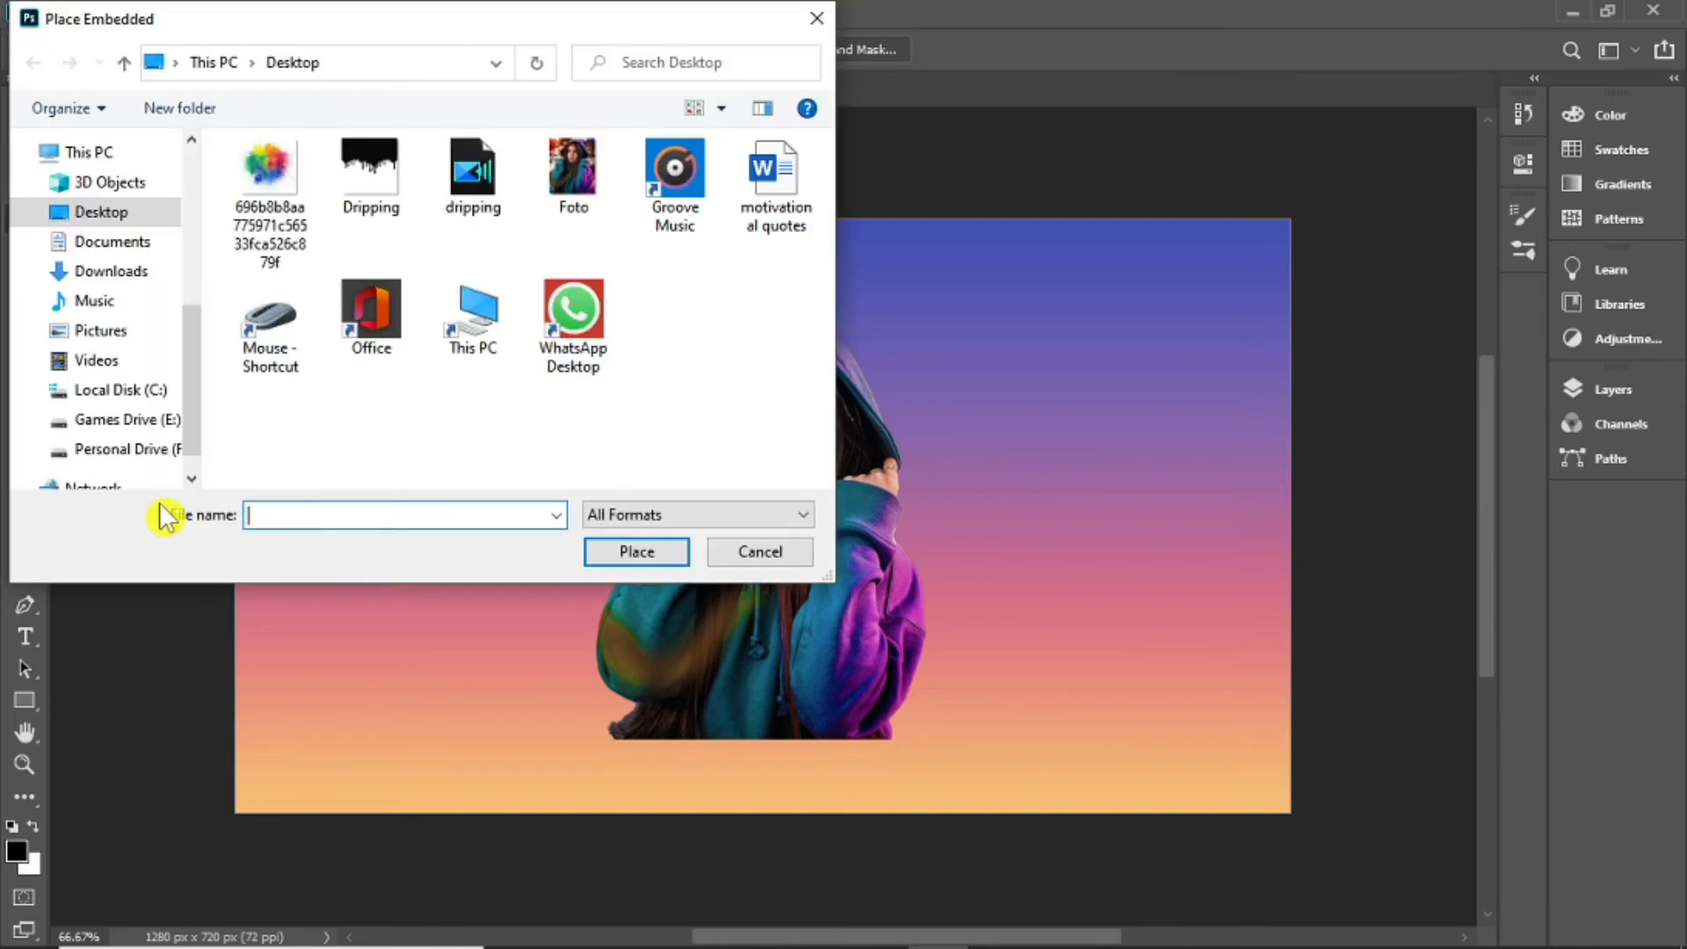
click(363, 180)
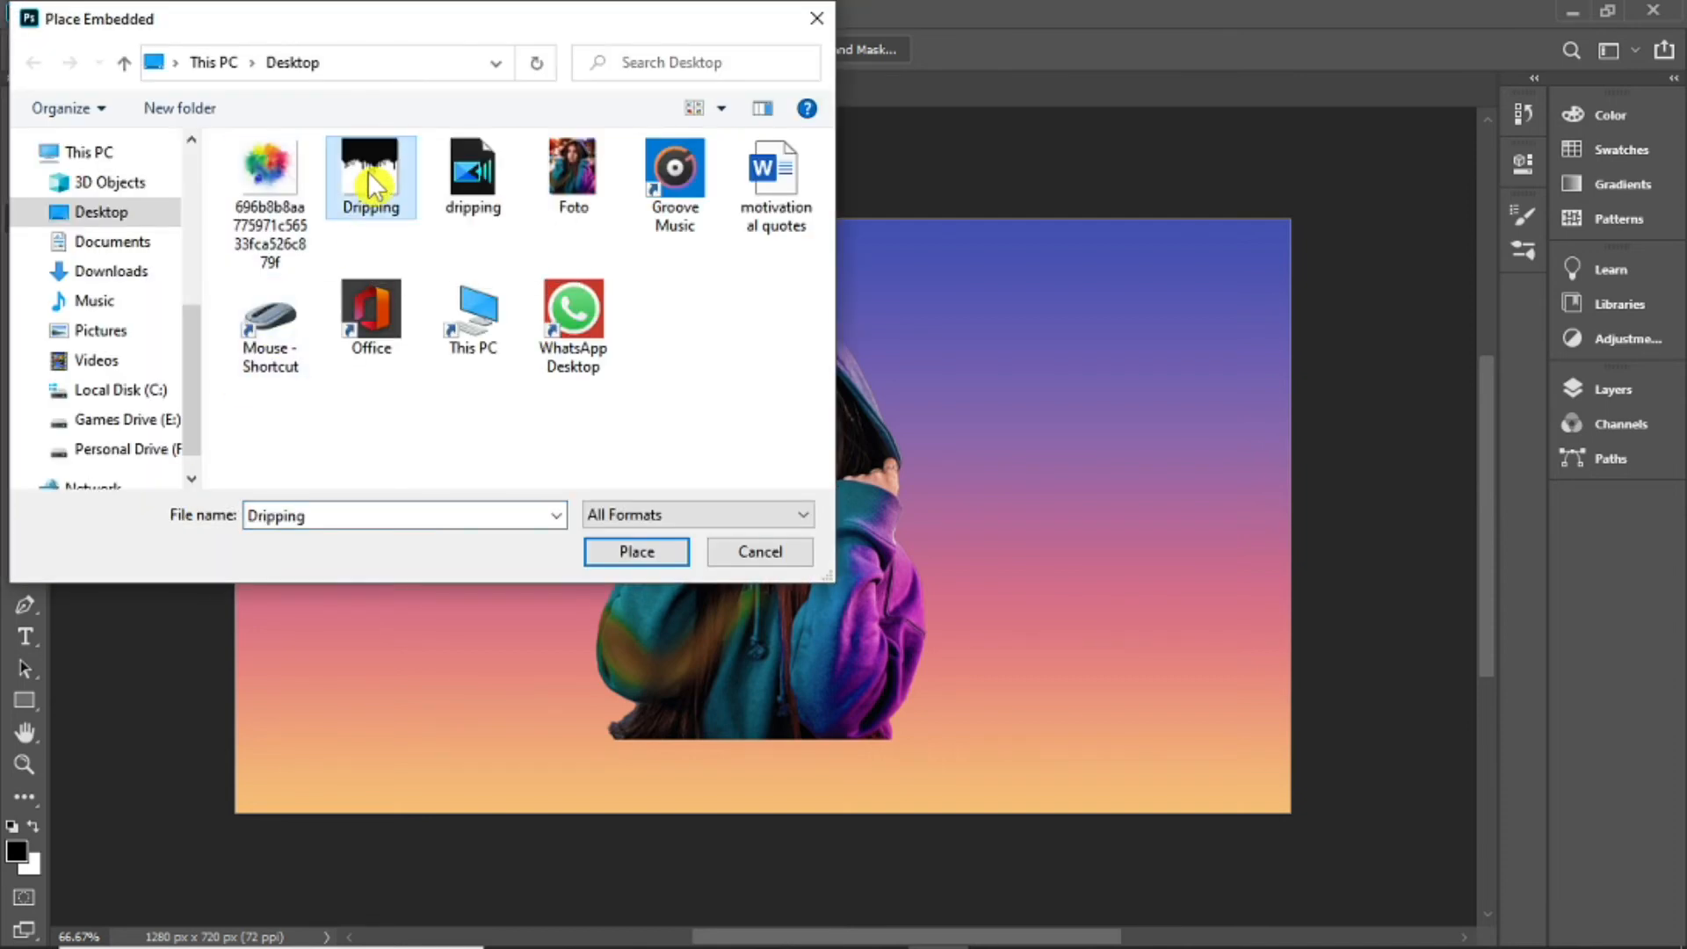
click(630, 553)
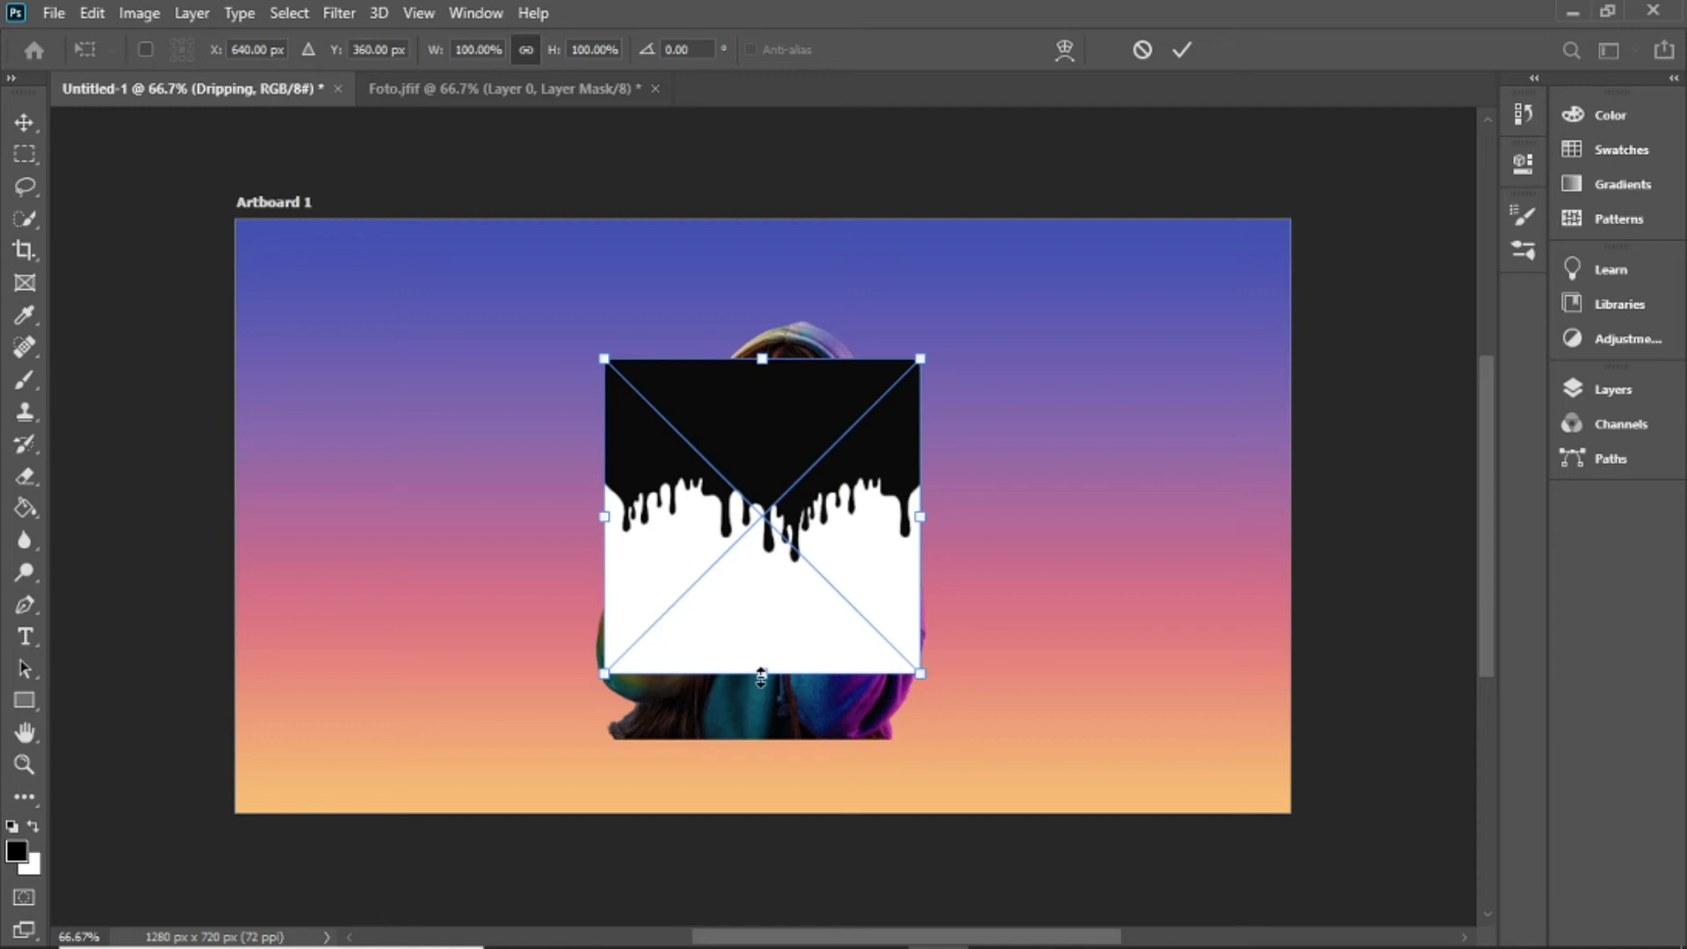
Step: Stretch the Dripping image to about 104% wide and 132% high, covering the girl's body with the drips at her lower edge
drag(761, 677, 769, 760)
drag(774, 457, 771, 603)
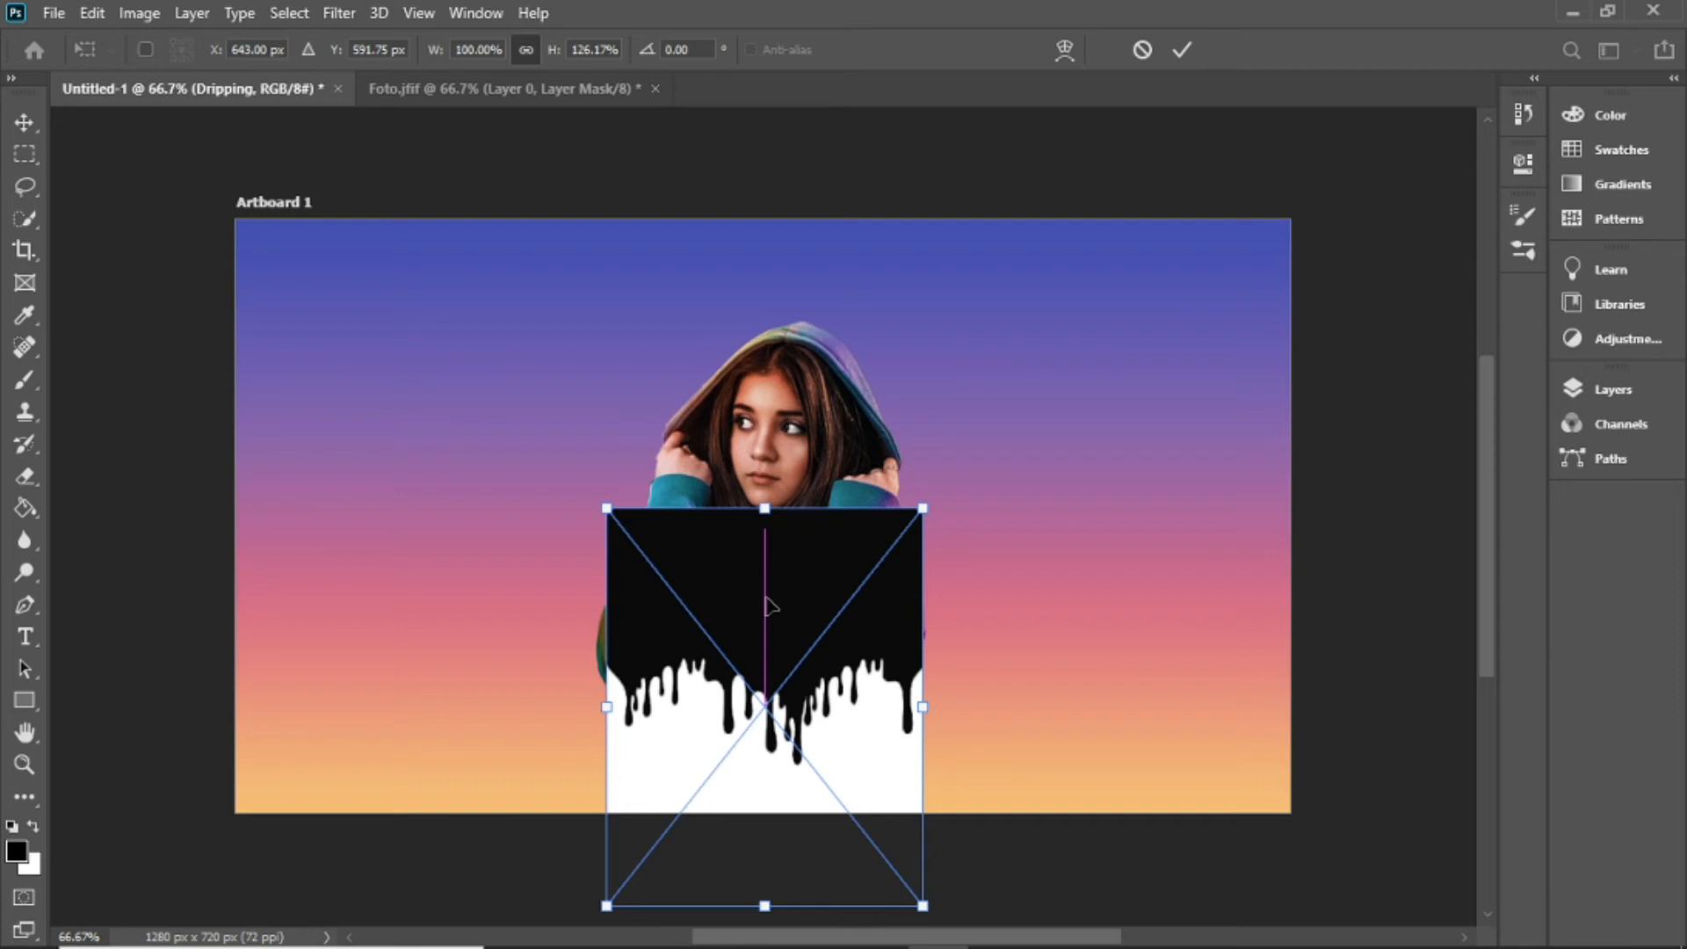
drag(605, 708, 594, 707)
drag(762, 557, 763, 545)
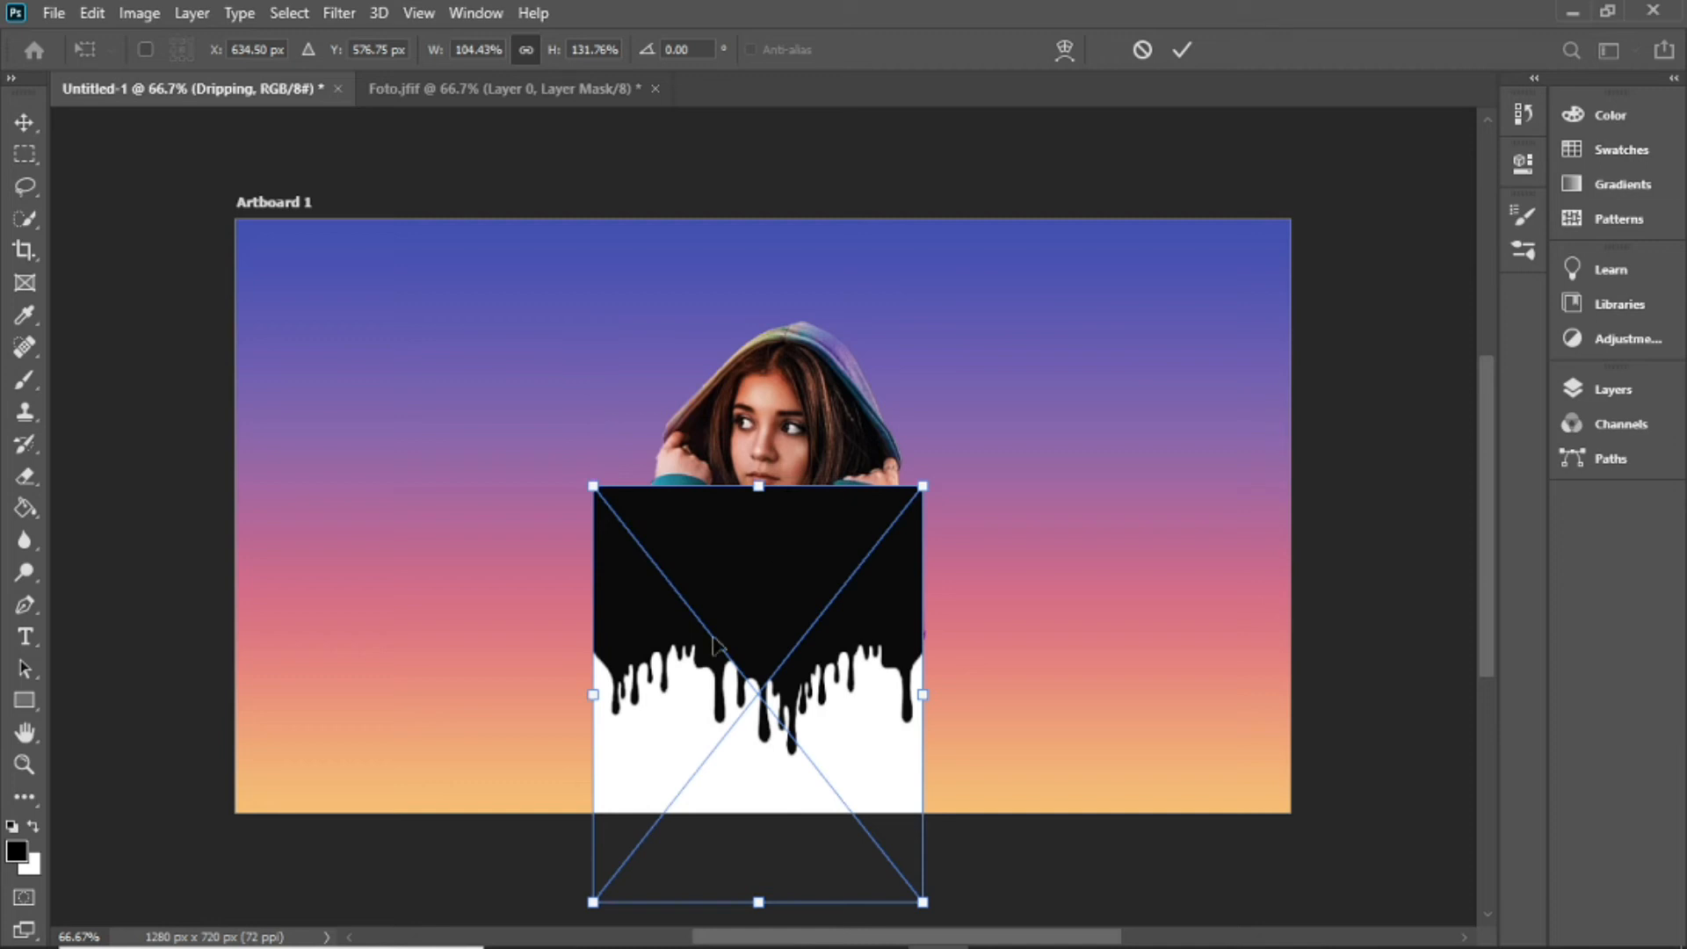
click(1184, 55)
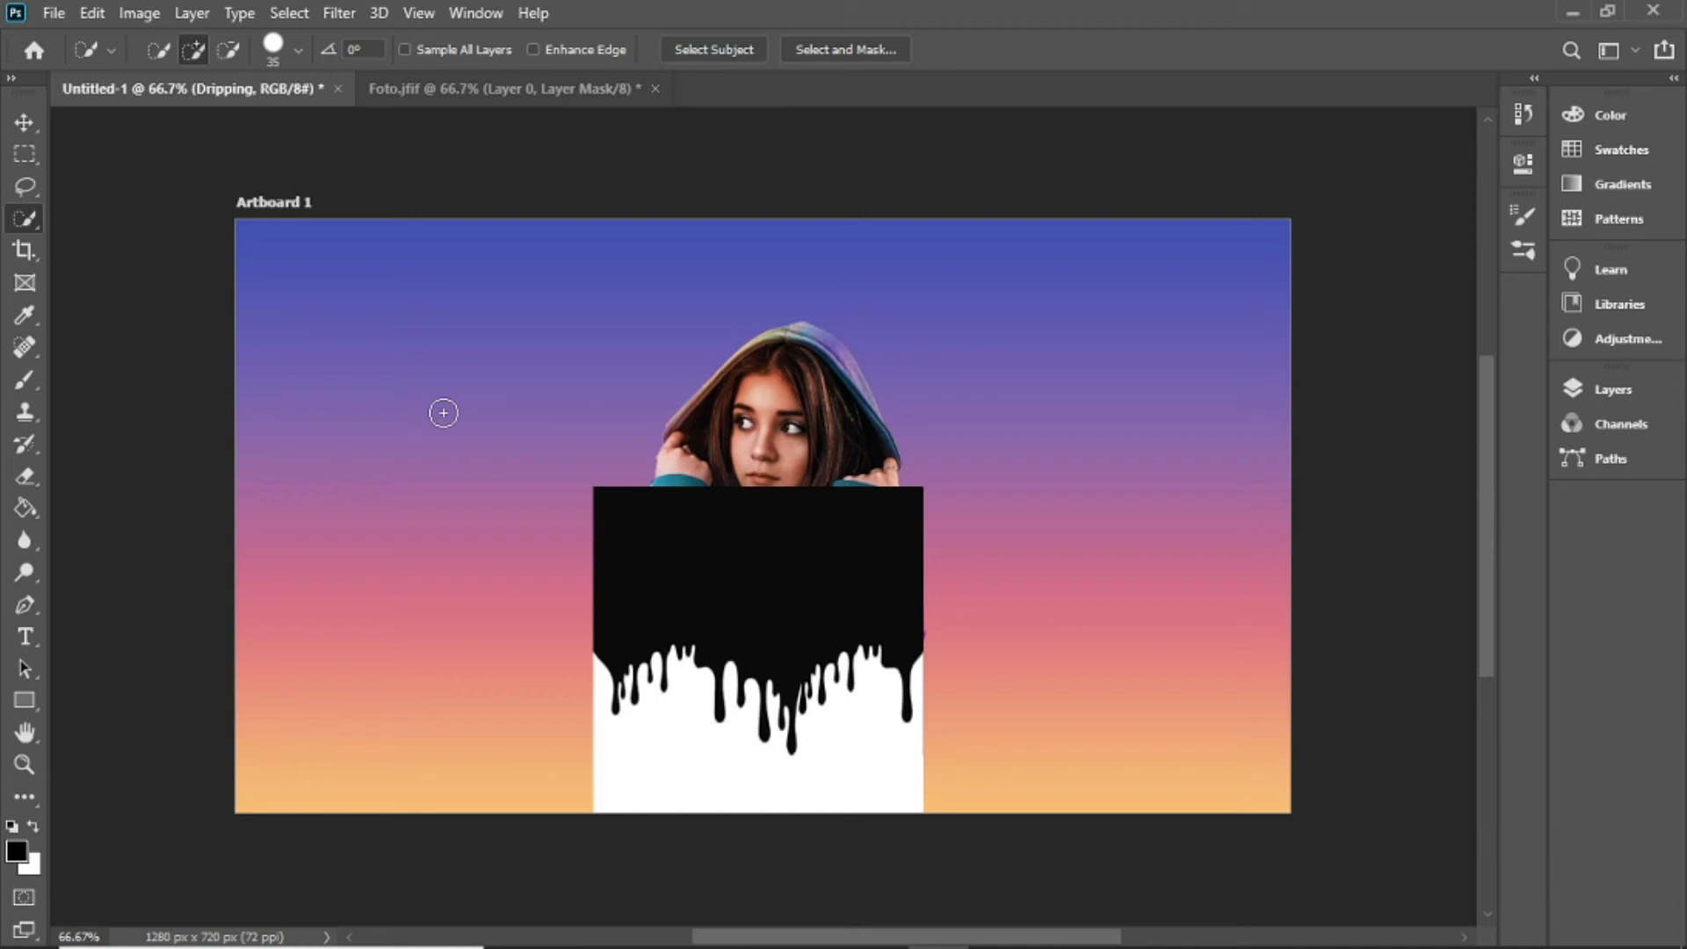
Step: Select the white area below the drips with the Magic Wand tool and hide the Dripping layer
click(29, 230)
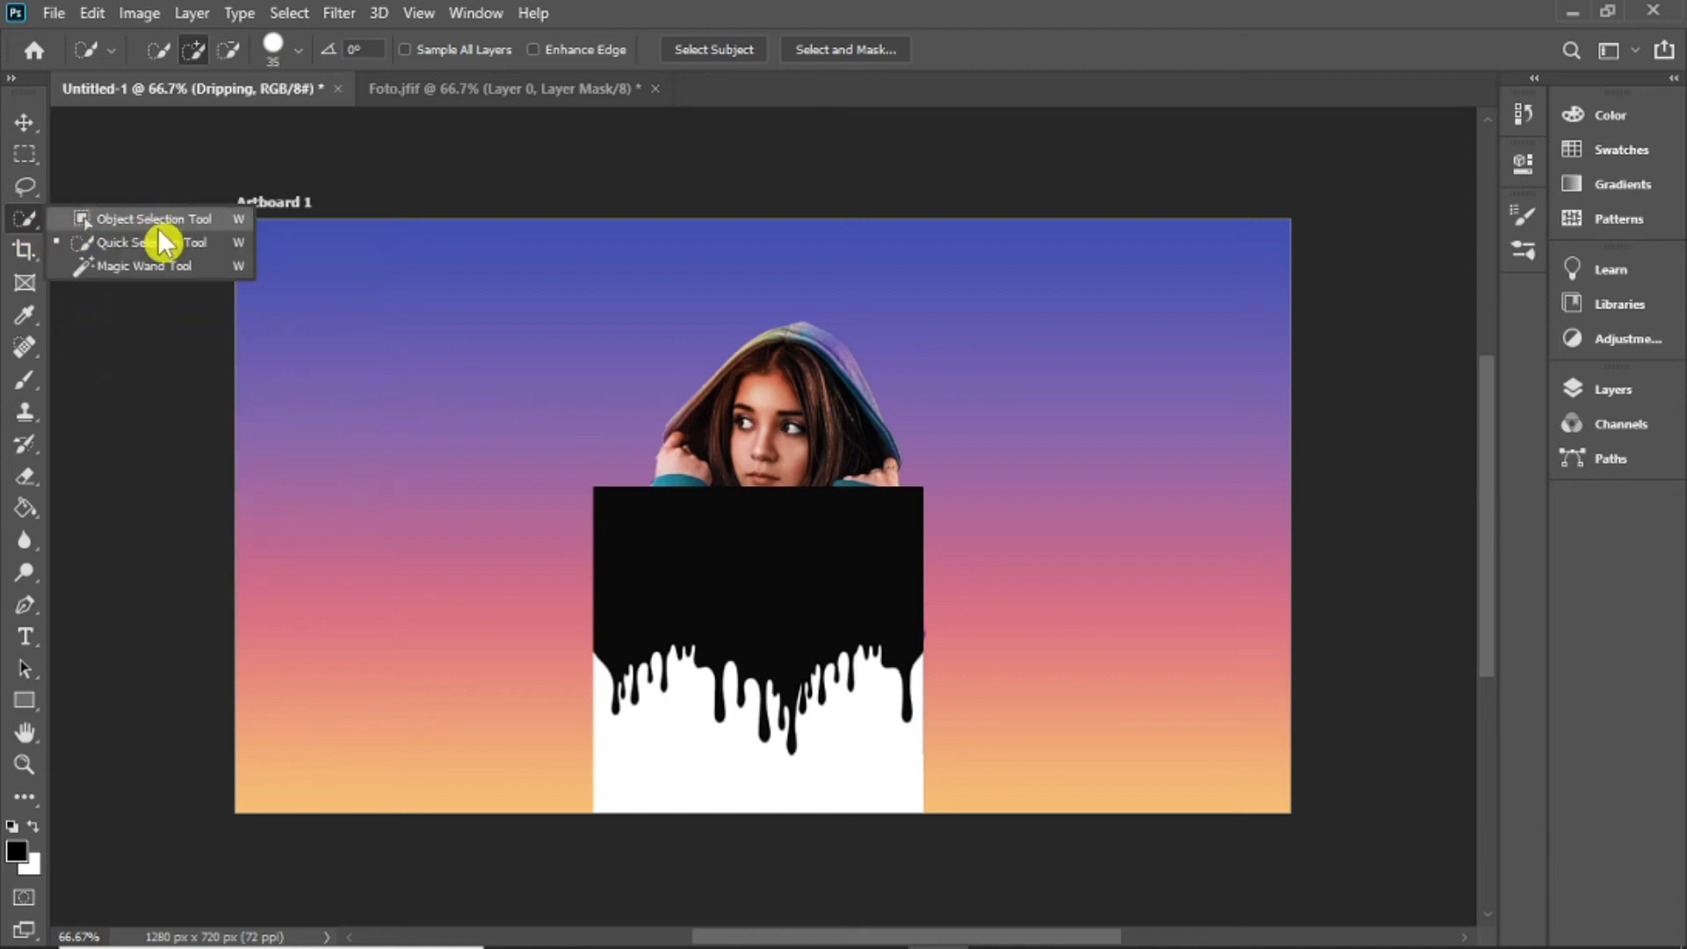
click(172, 274)
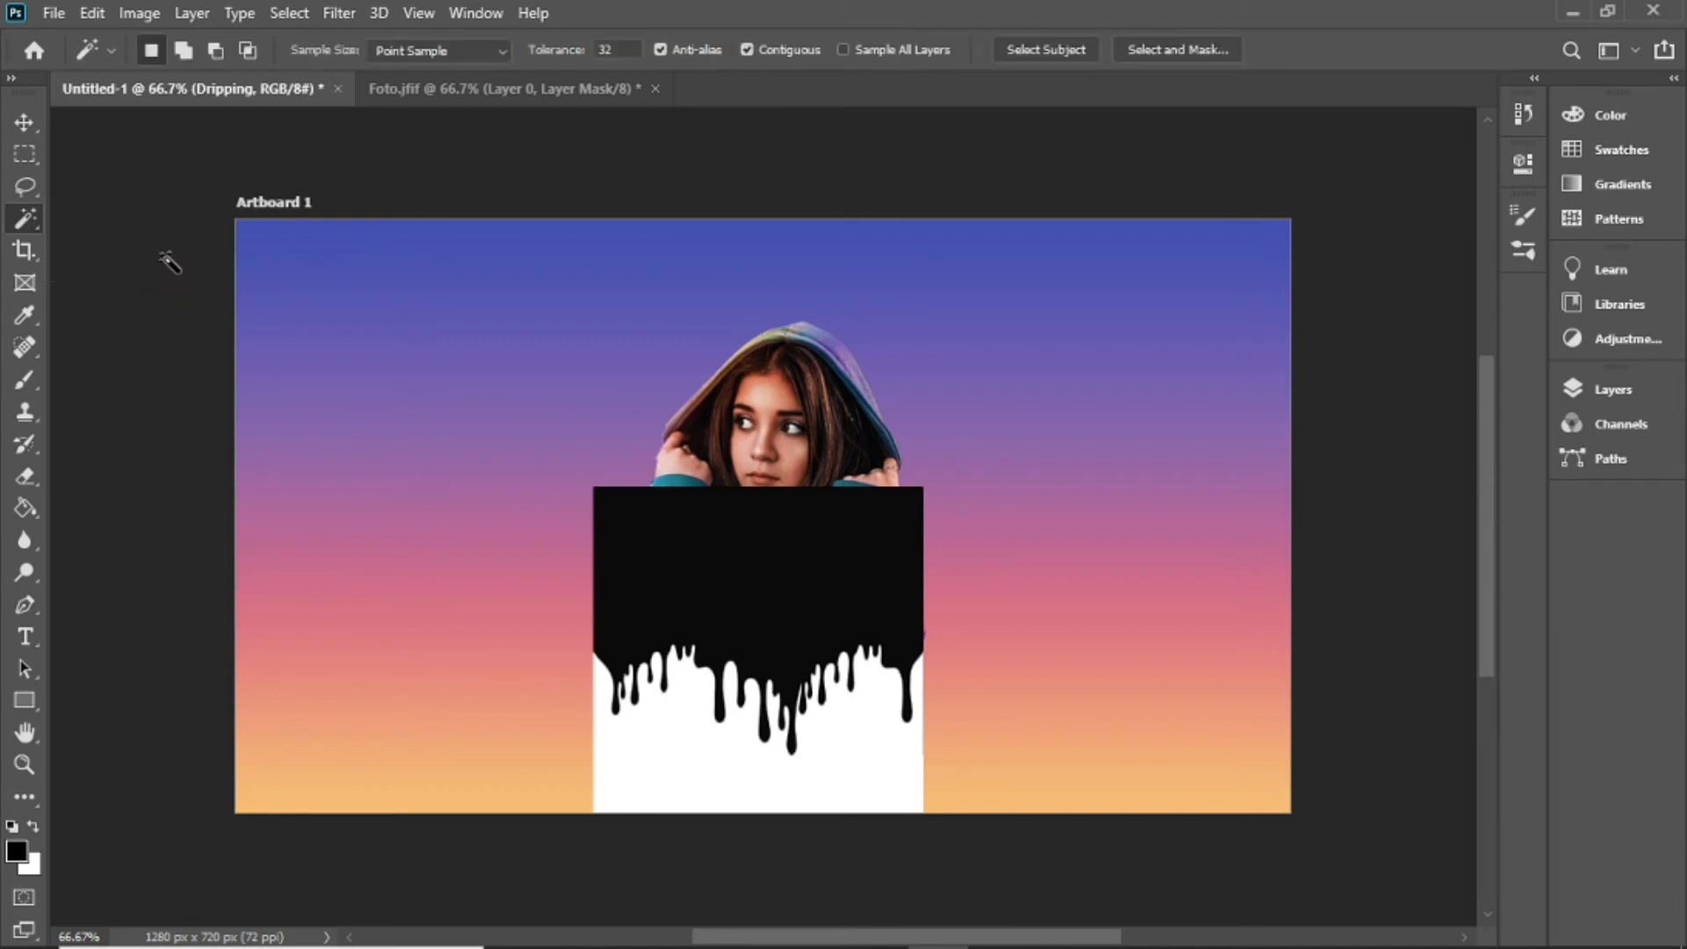
click(673, 745)
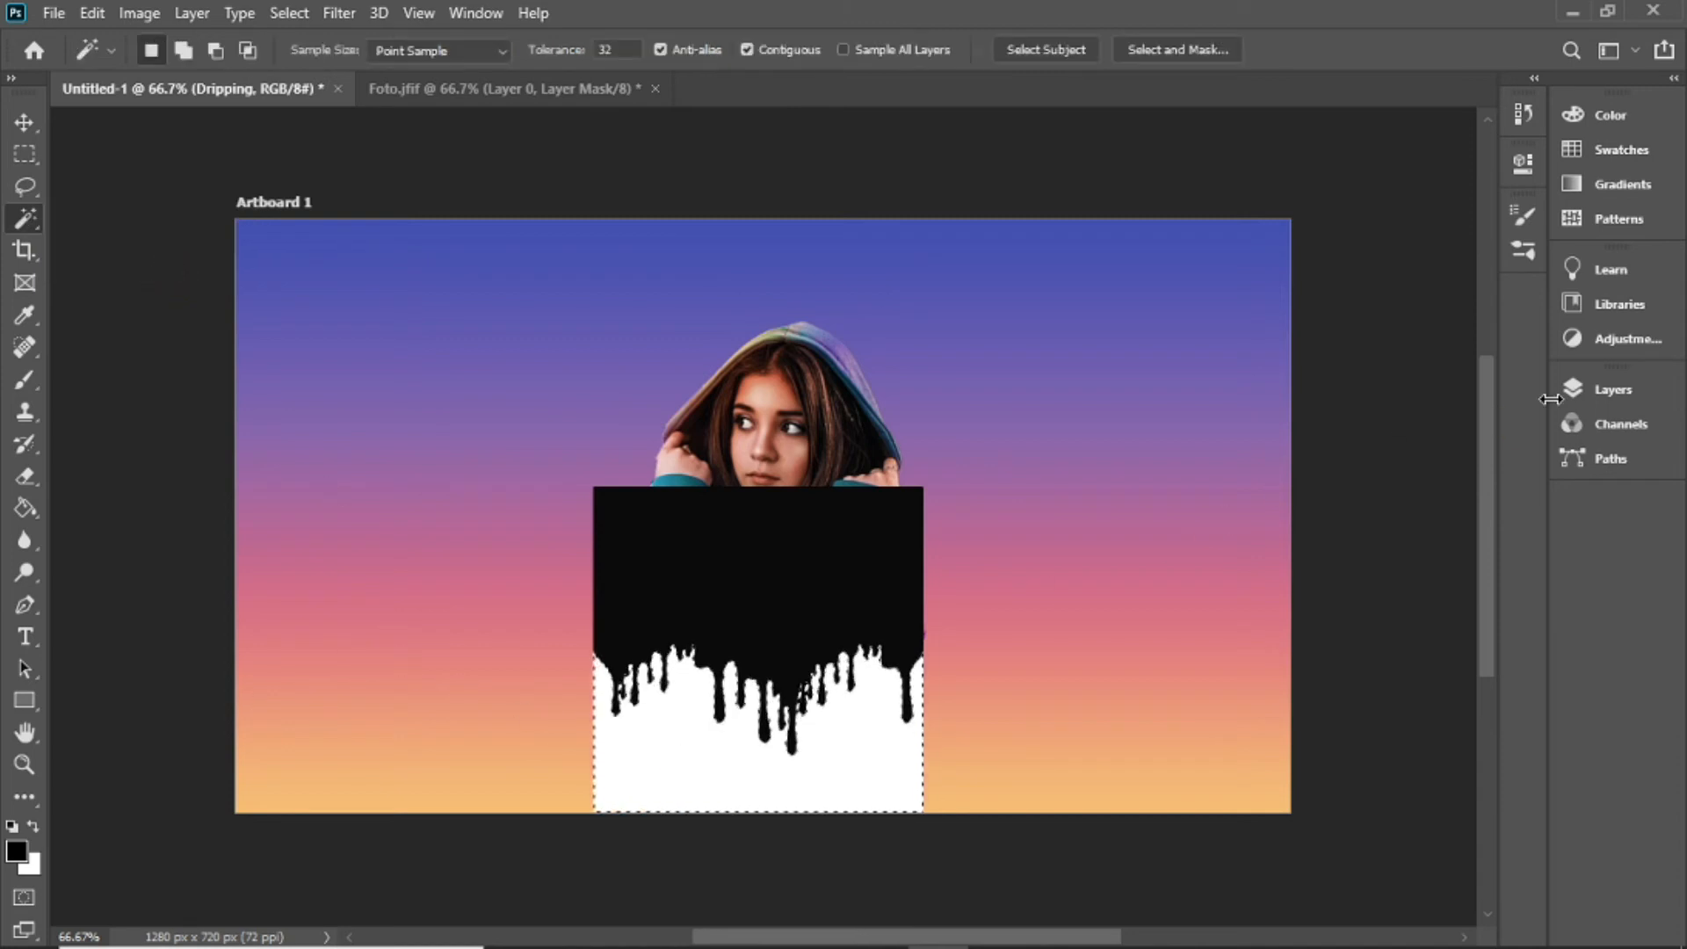
click(1595, 390)
click(1277, 561)
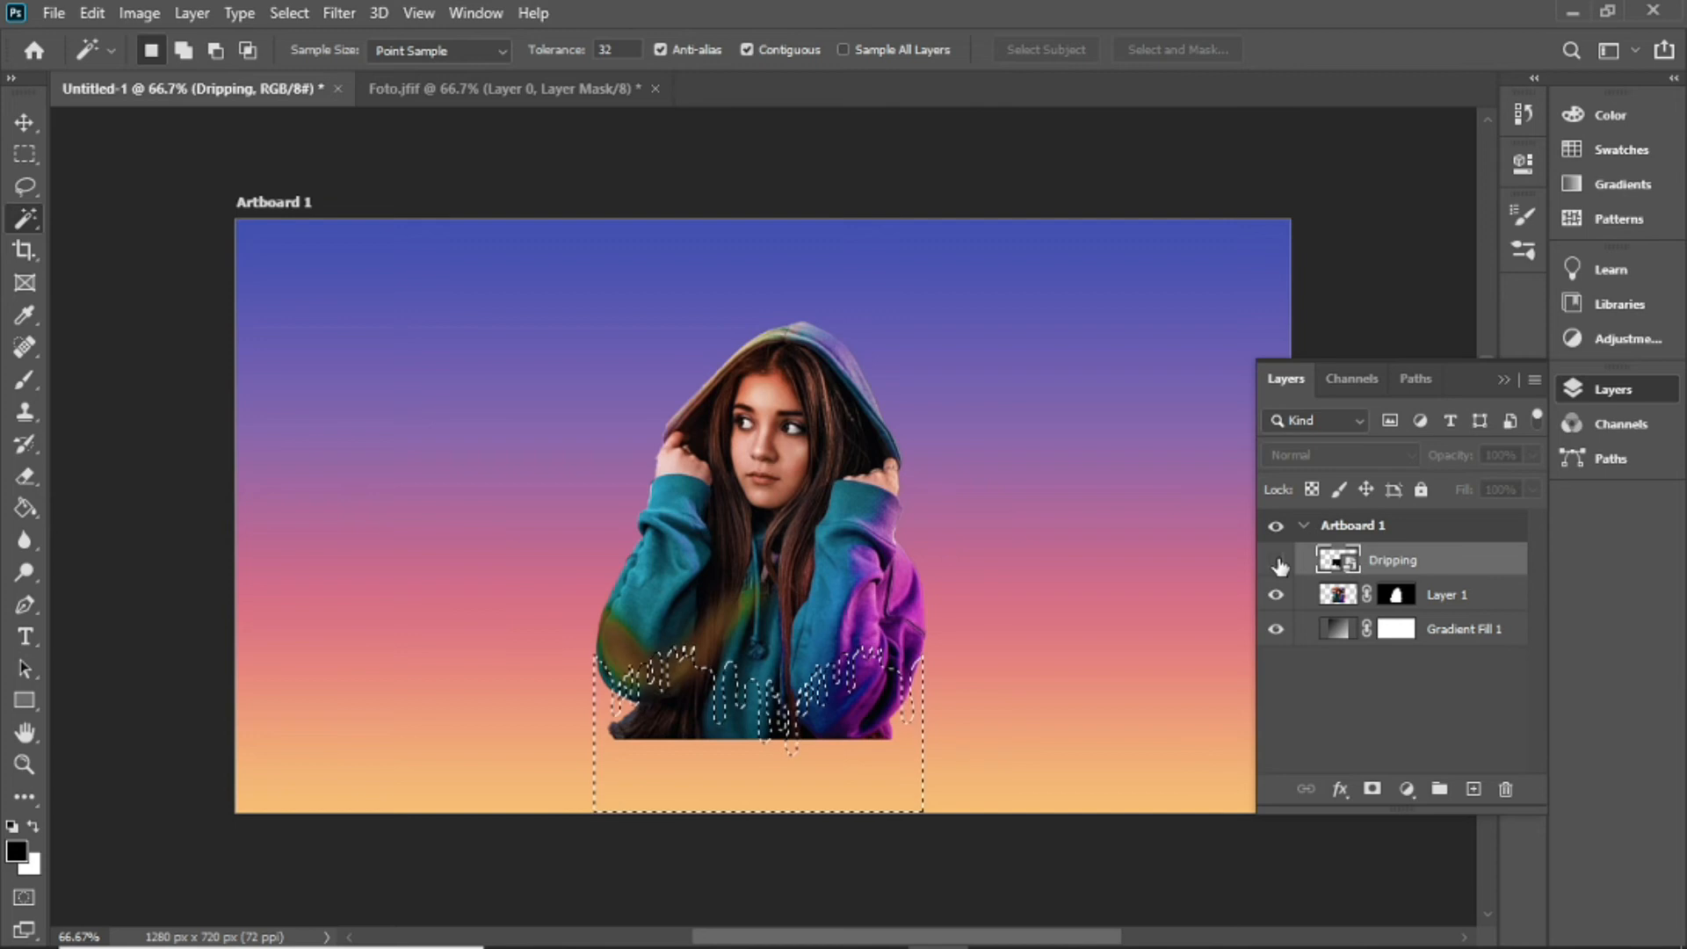
click(1507, 386)
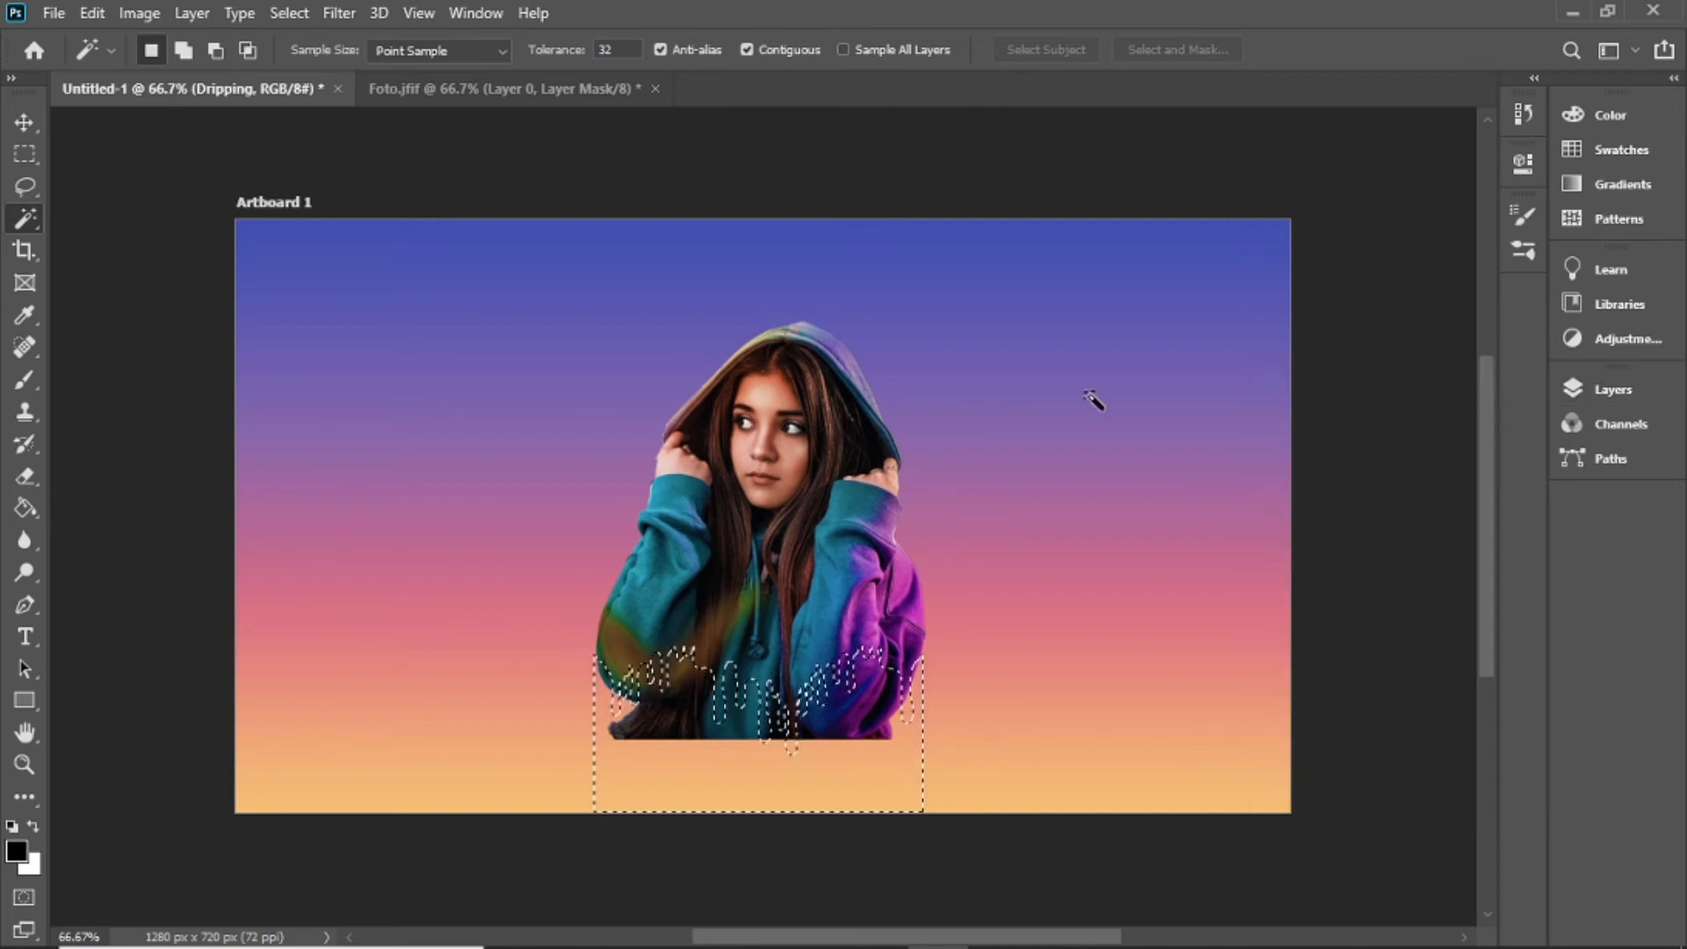
Step: Paint black inside the selection on Layer 1's mask with a 100 px brush to cut the hoodie into drips, then deselect
click(23, 393)
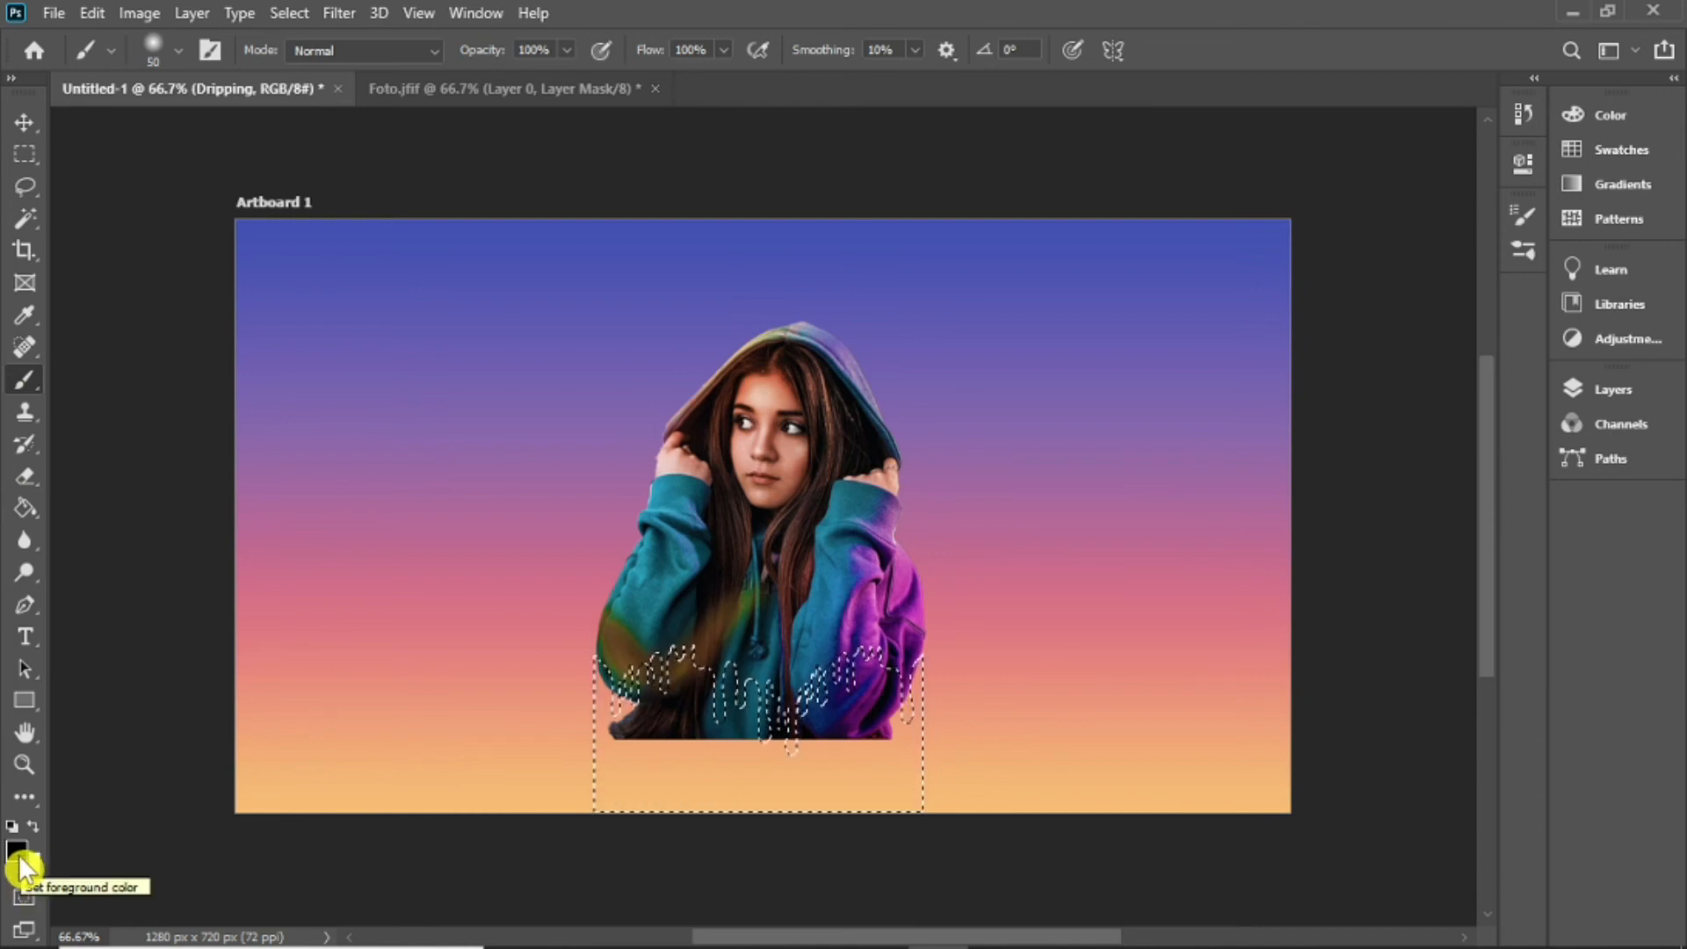
click(1583, 394)
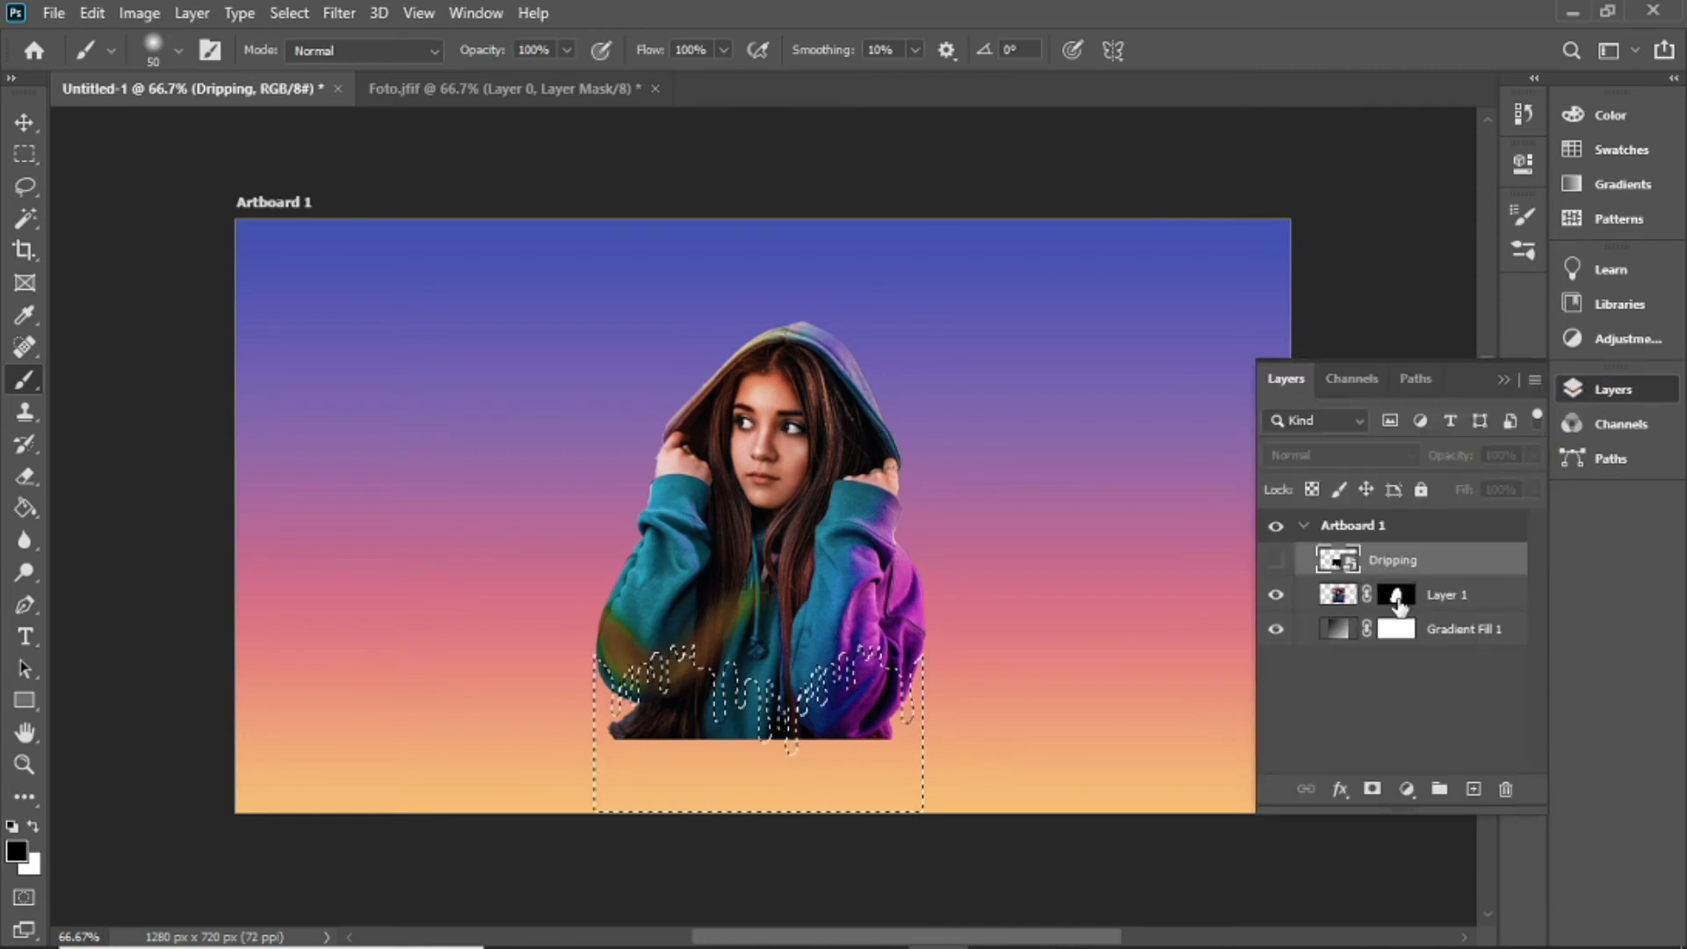
click(1398, 601)
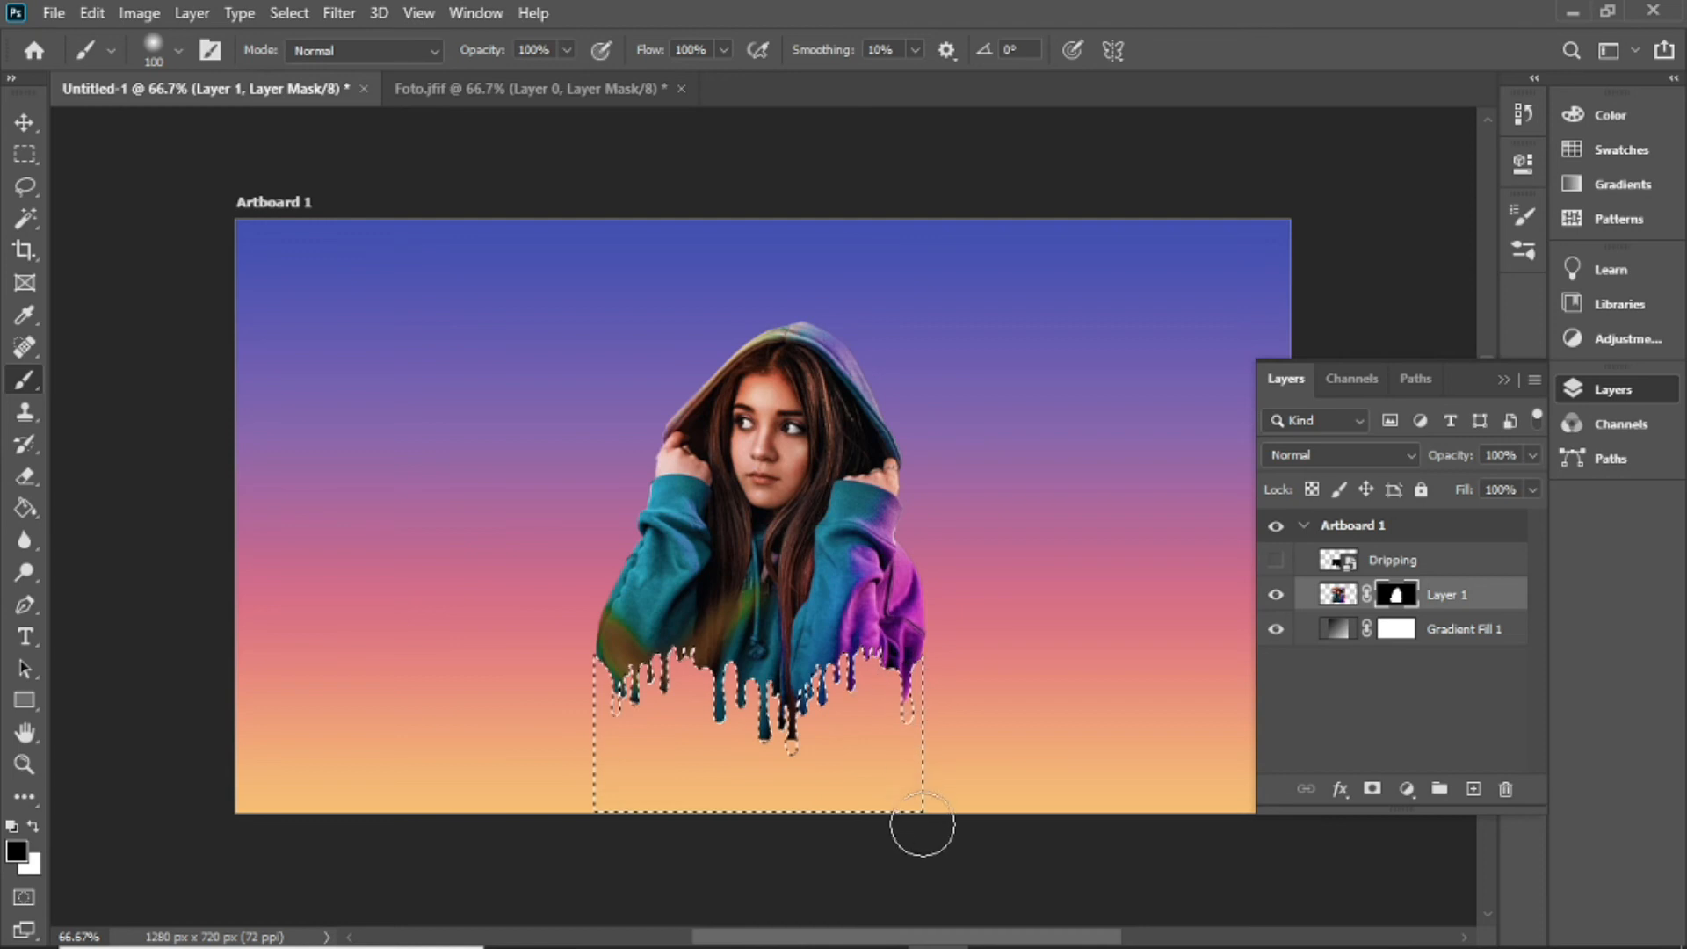
click(1503, 380)
key(ctrl+d)
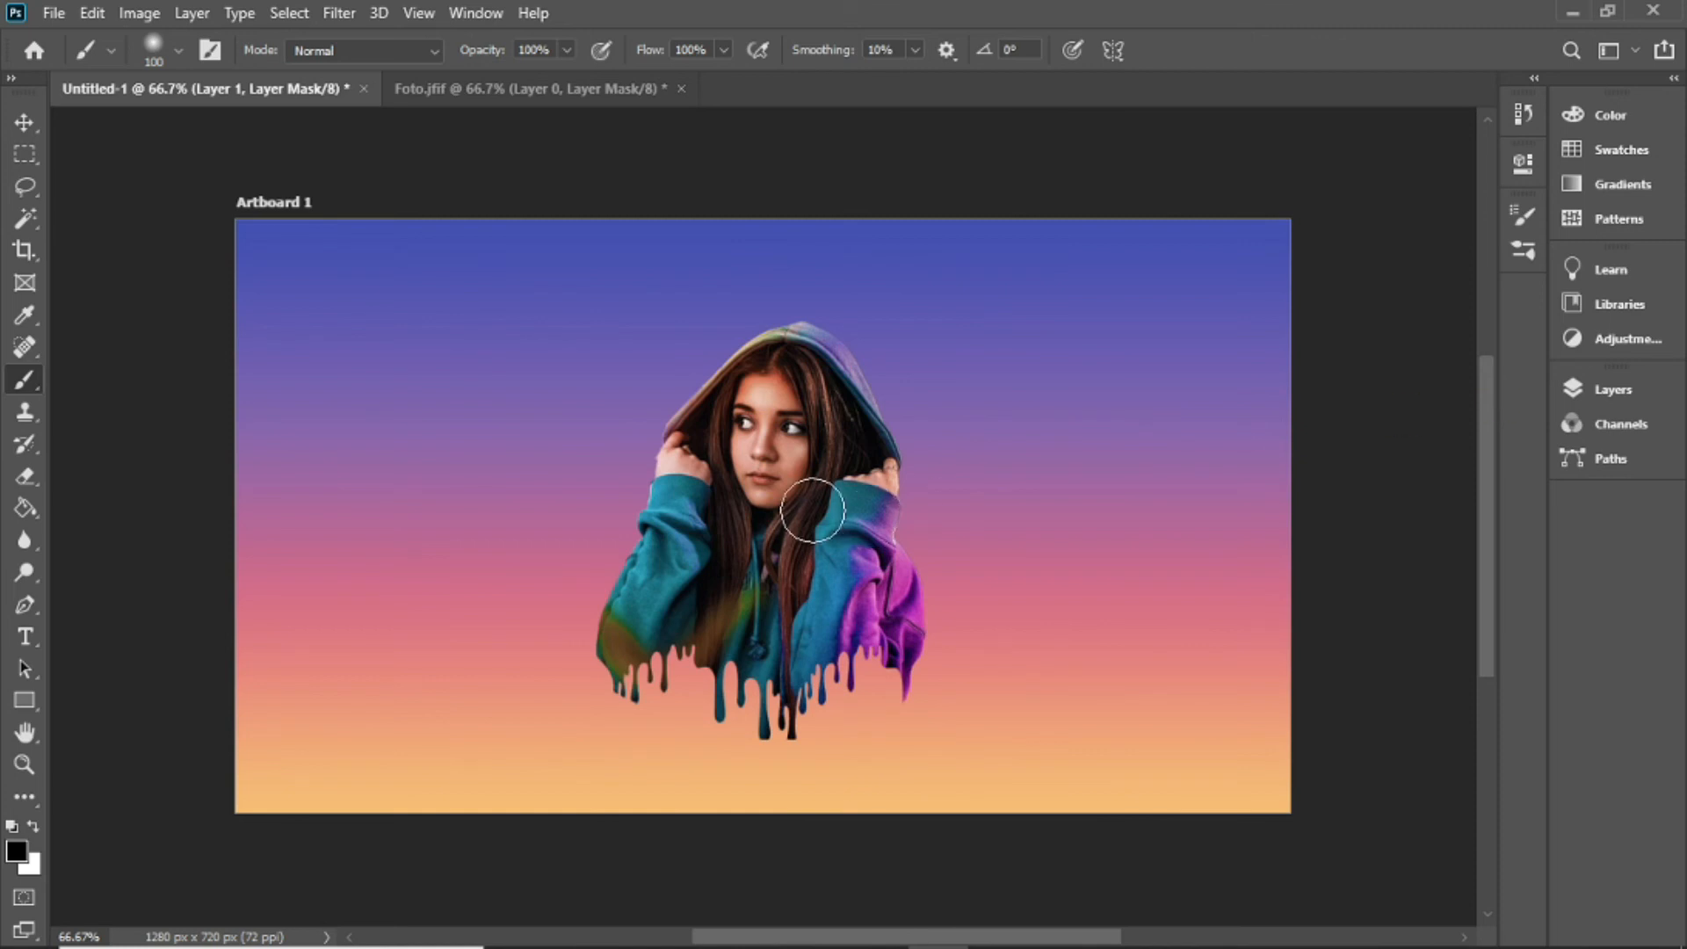
Step: Place the rainbow splash image 696b8b8aa775971c56533fca526c879f as an embedded object, scaled to about 46% over the girl's head
click(53, 16)
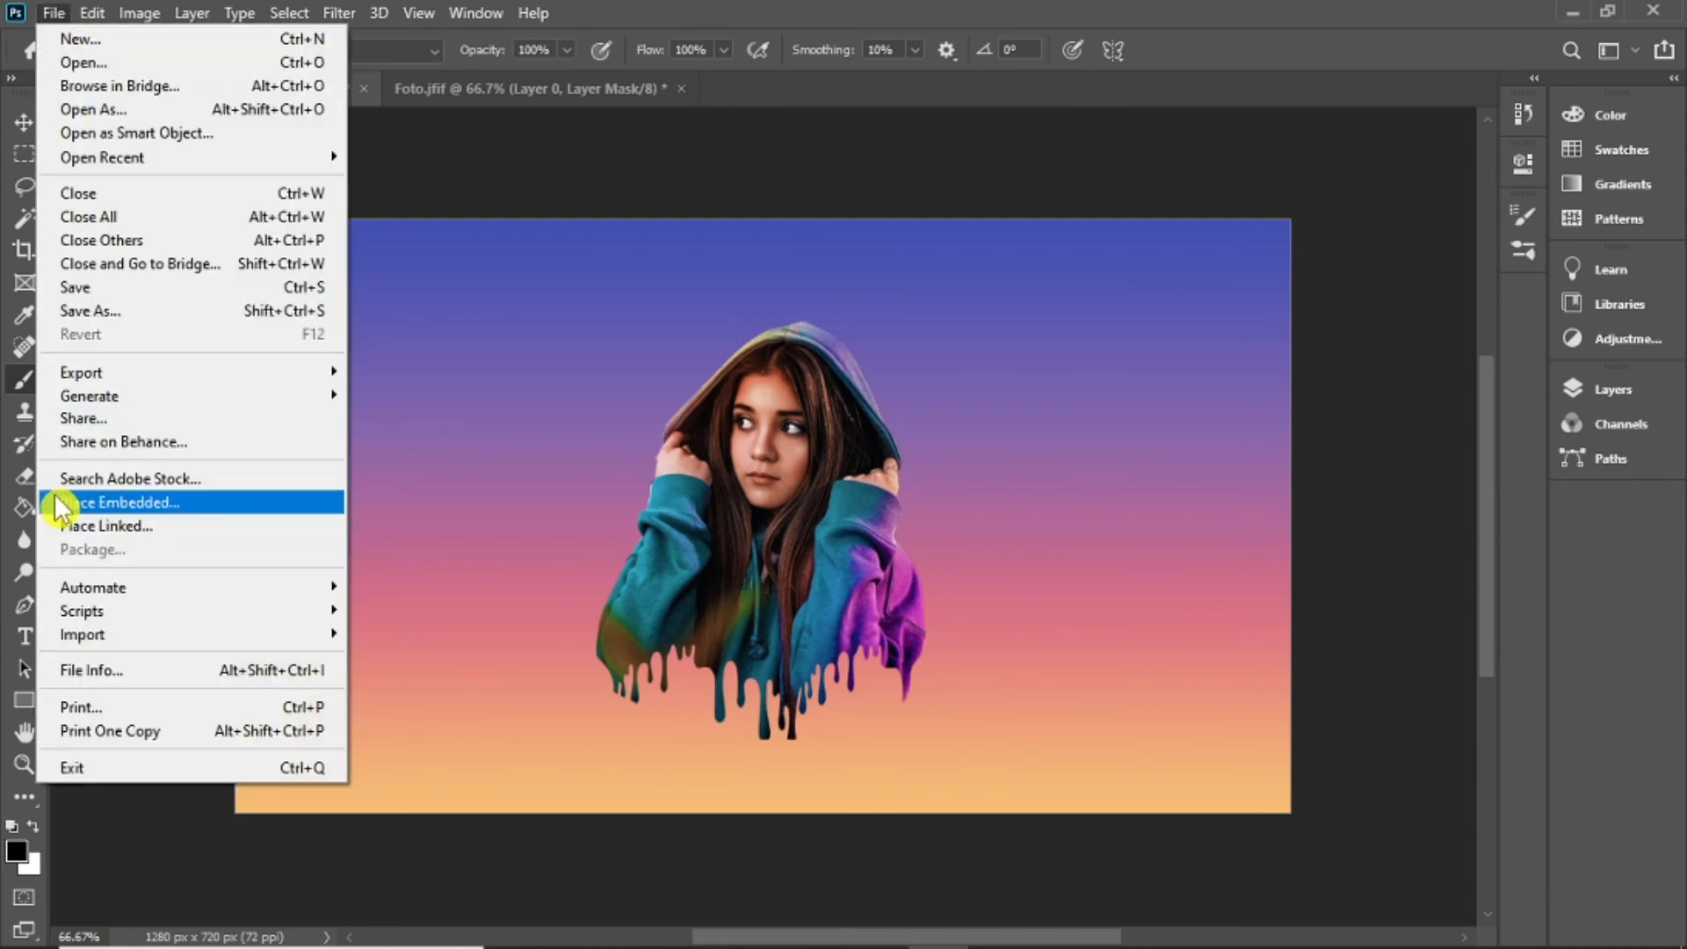
click(144, 507)
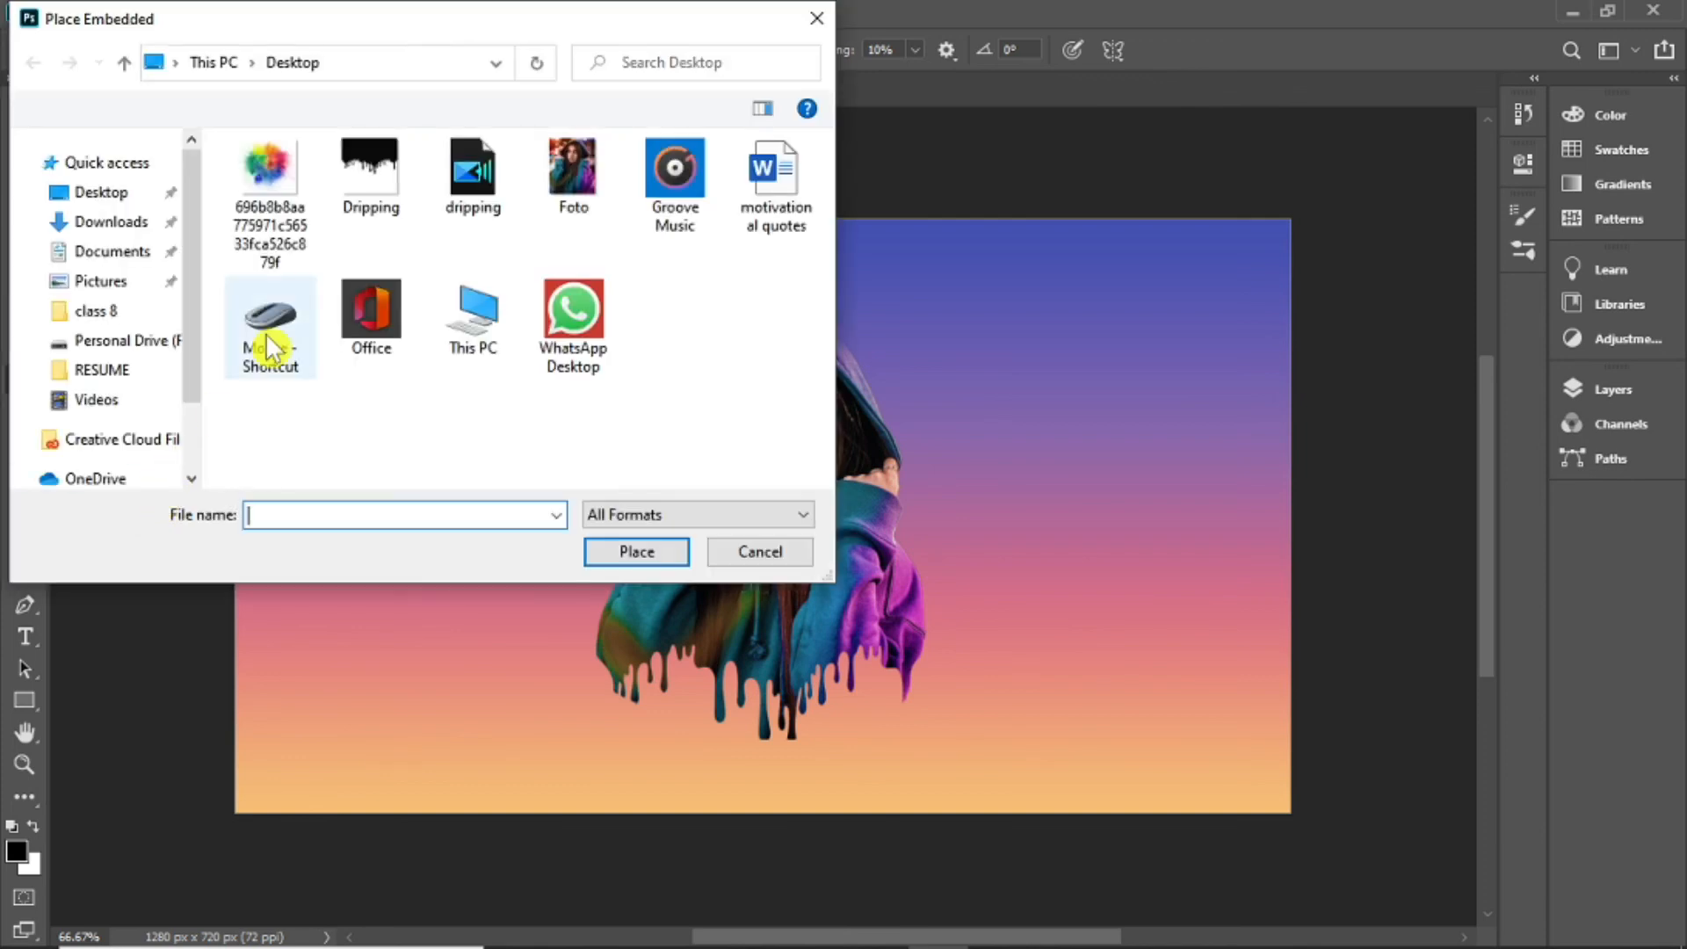
click(271, 167)
click(622, 553)
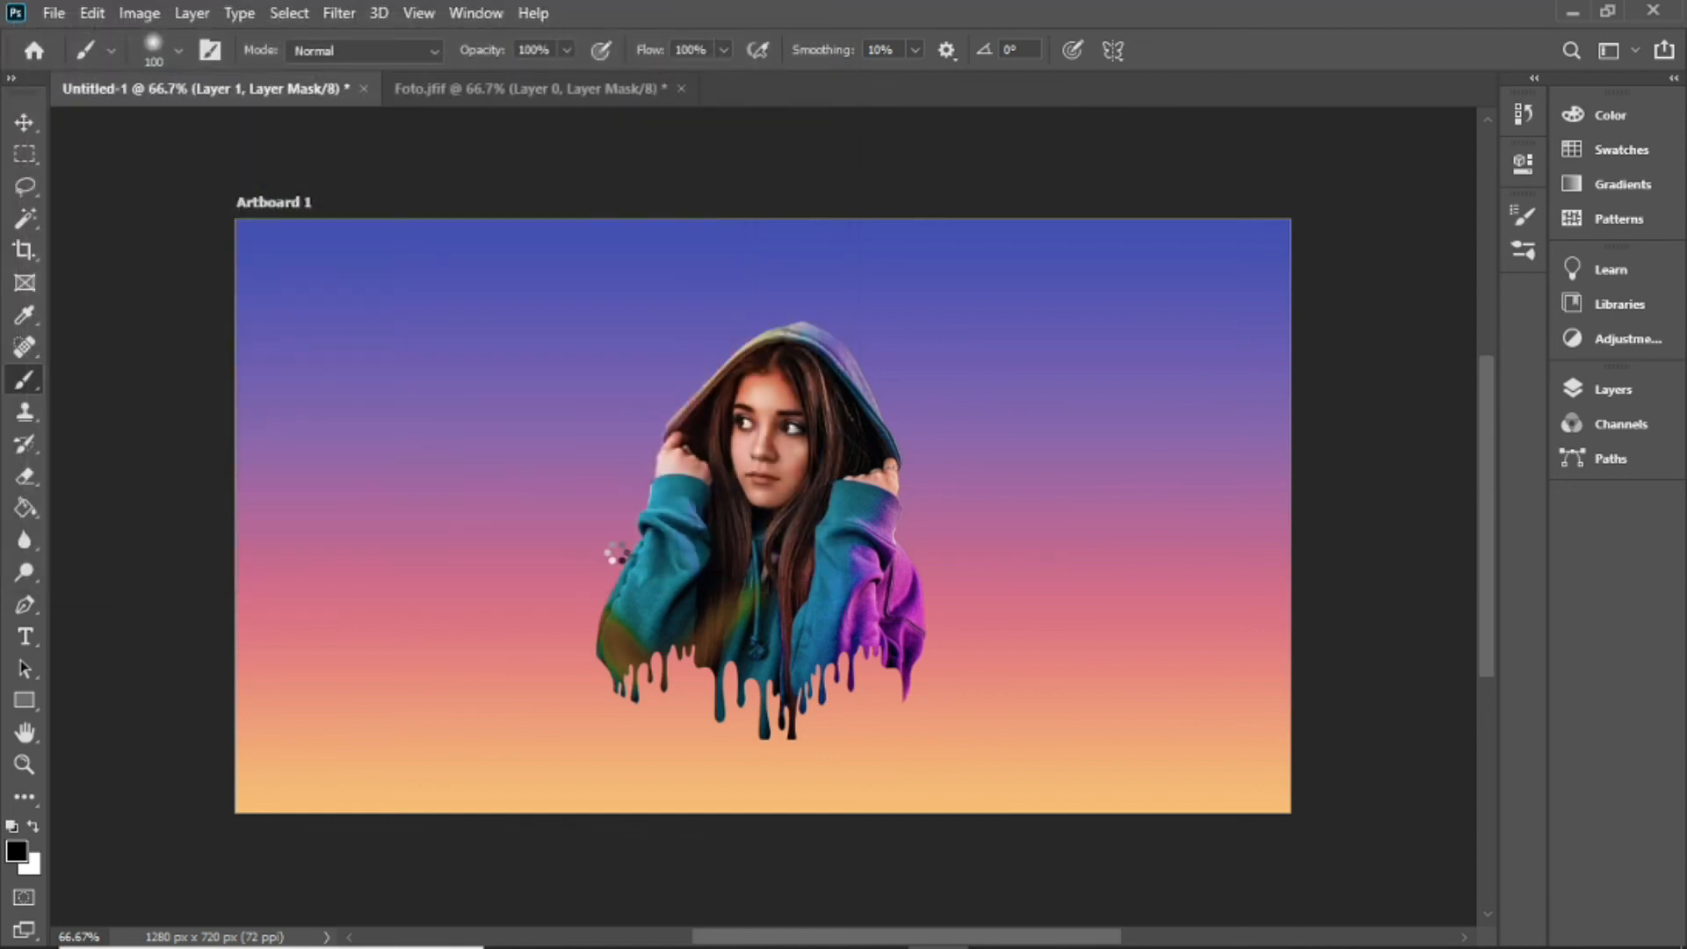
drag(1025, 779, 860, 607)
drag(800, 459, 902, 316)
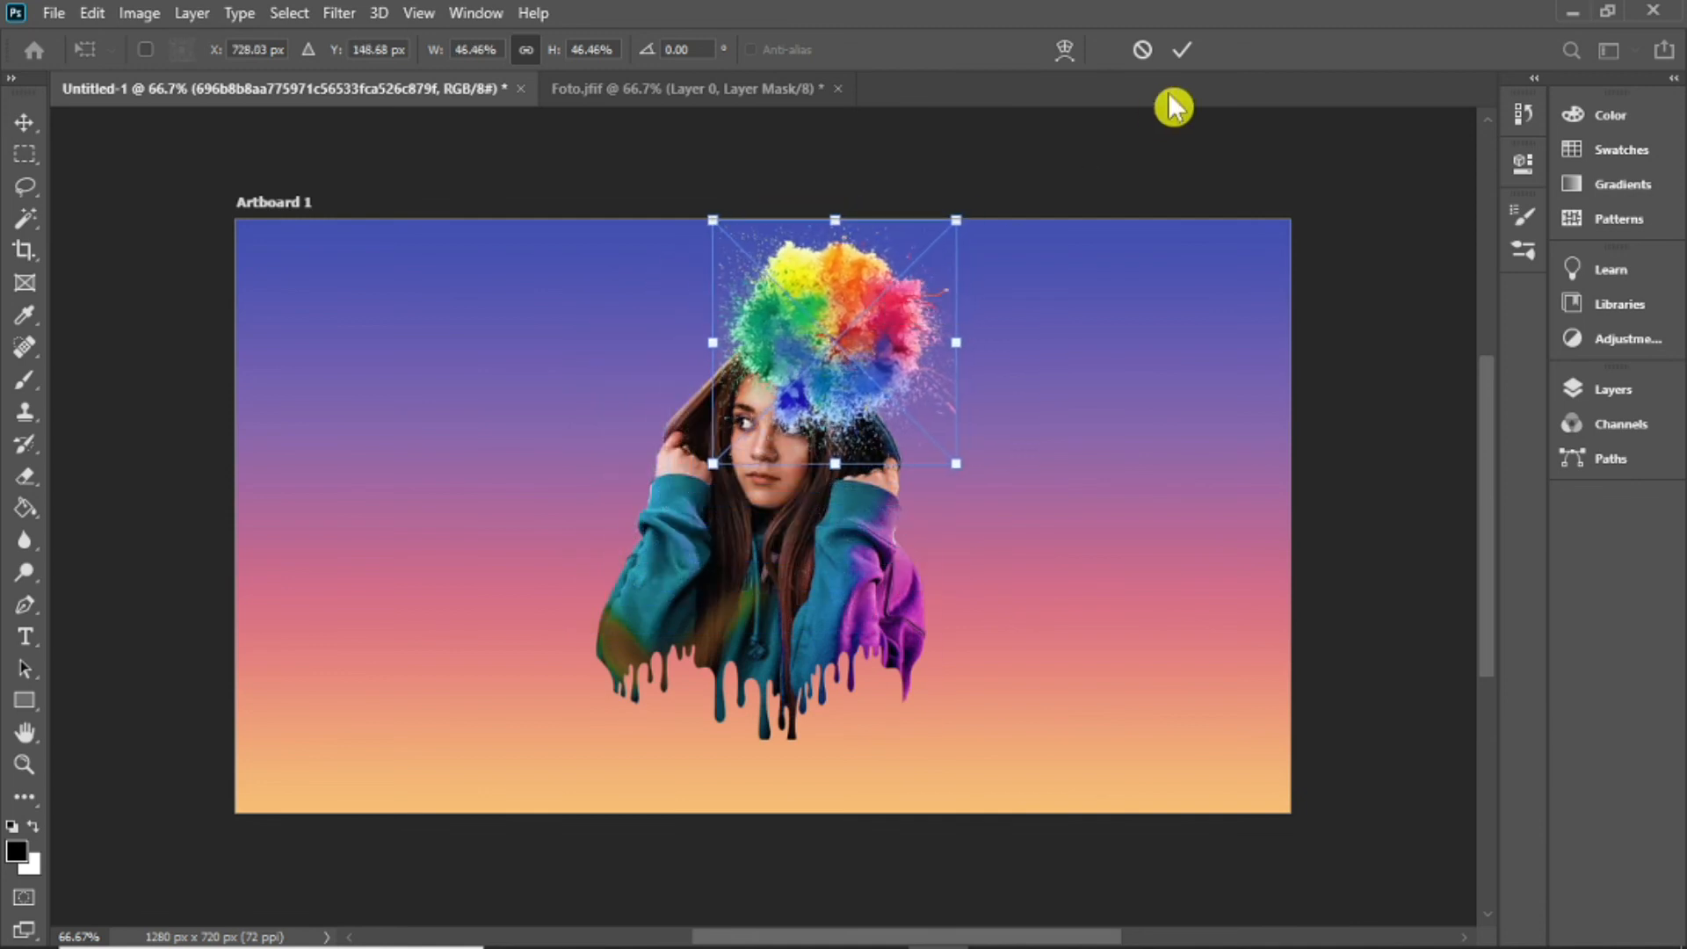
click(1186, 52)
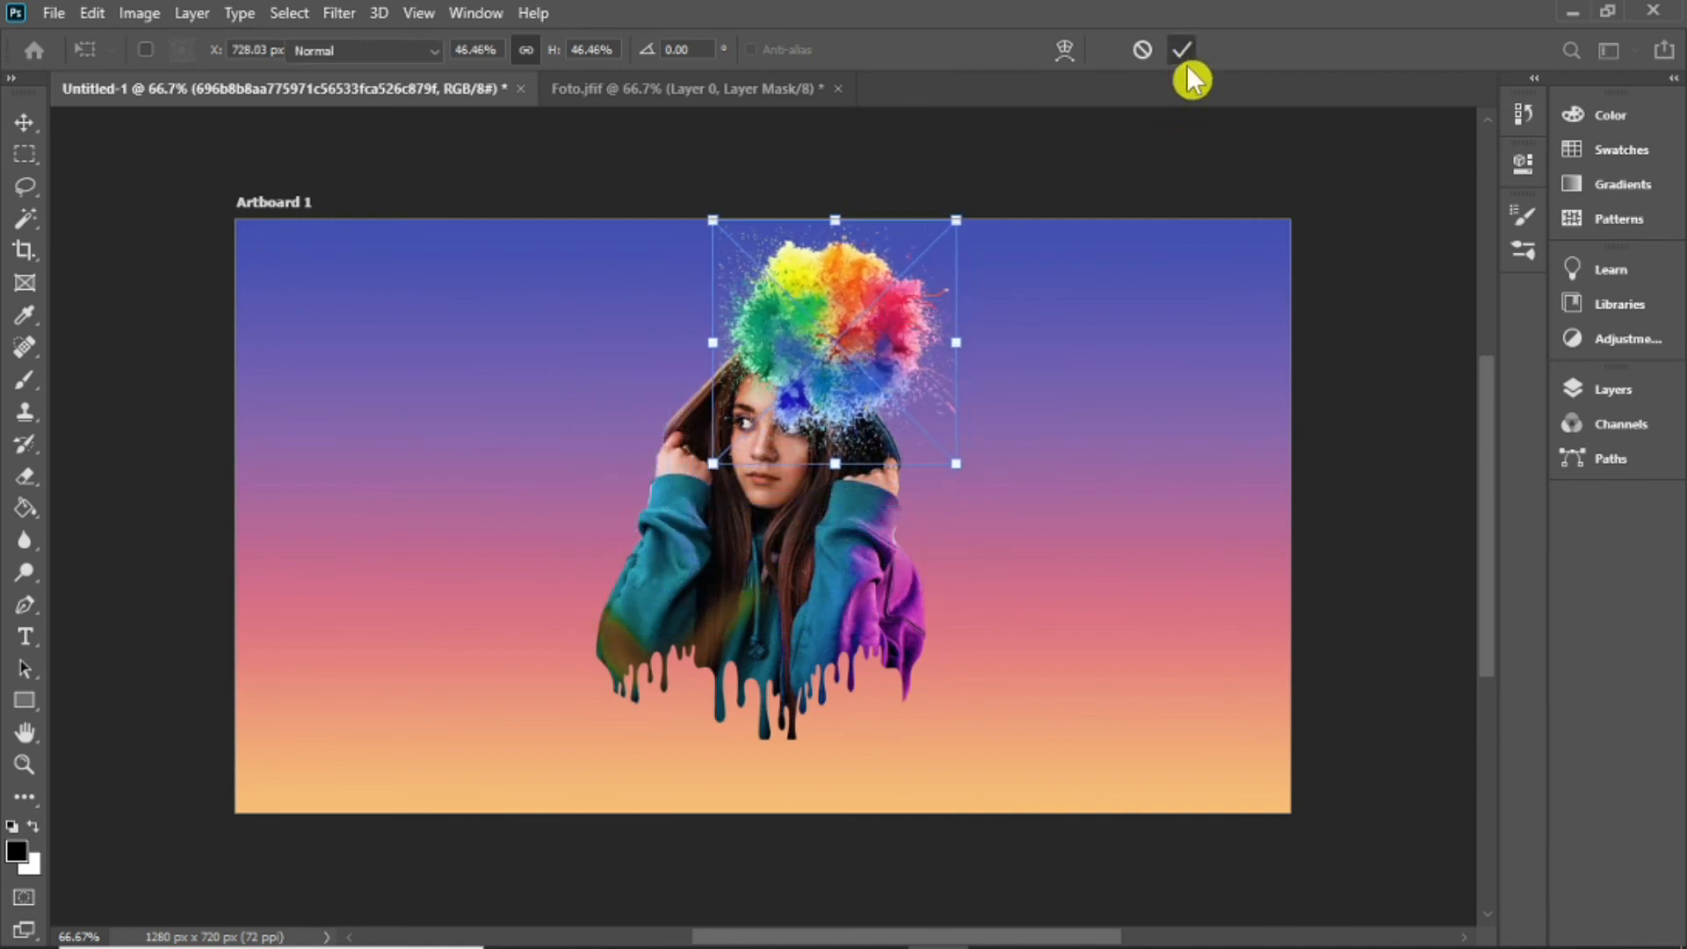
Step: Move the rainbow splash layer below Layer 1, enlarge it to about 53% and rotate it about -14° behind the hood
click(1595, 401)
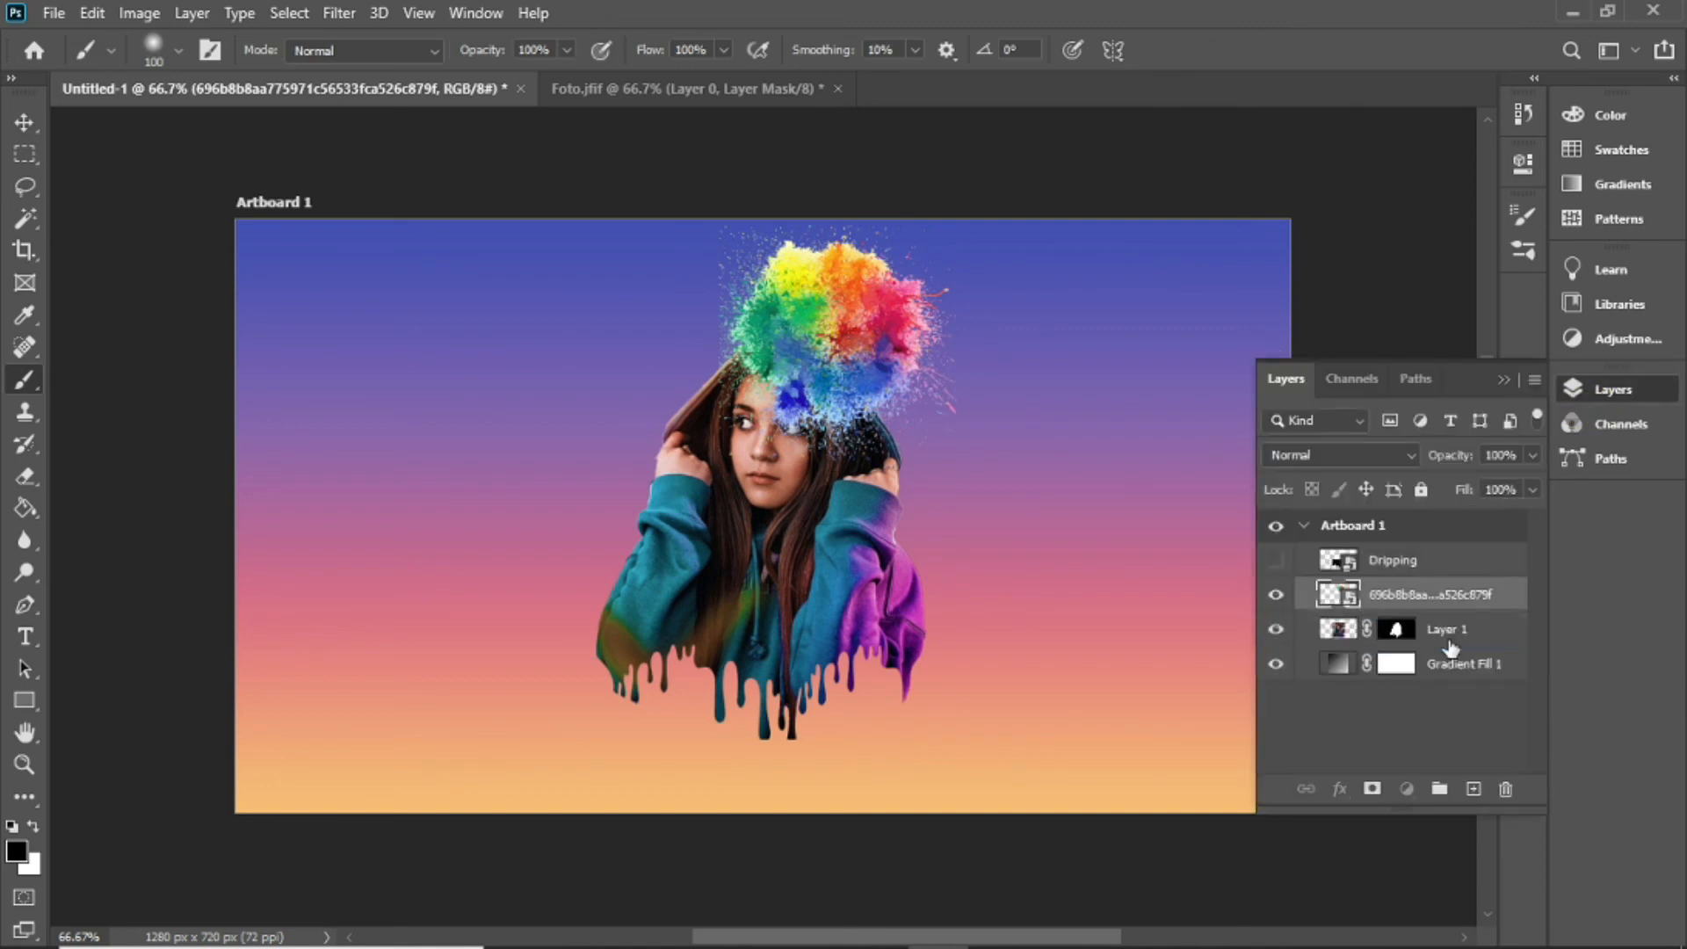
drag(1451, 648, 1453, 648)
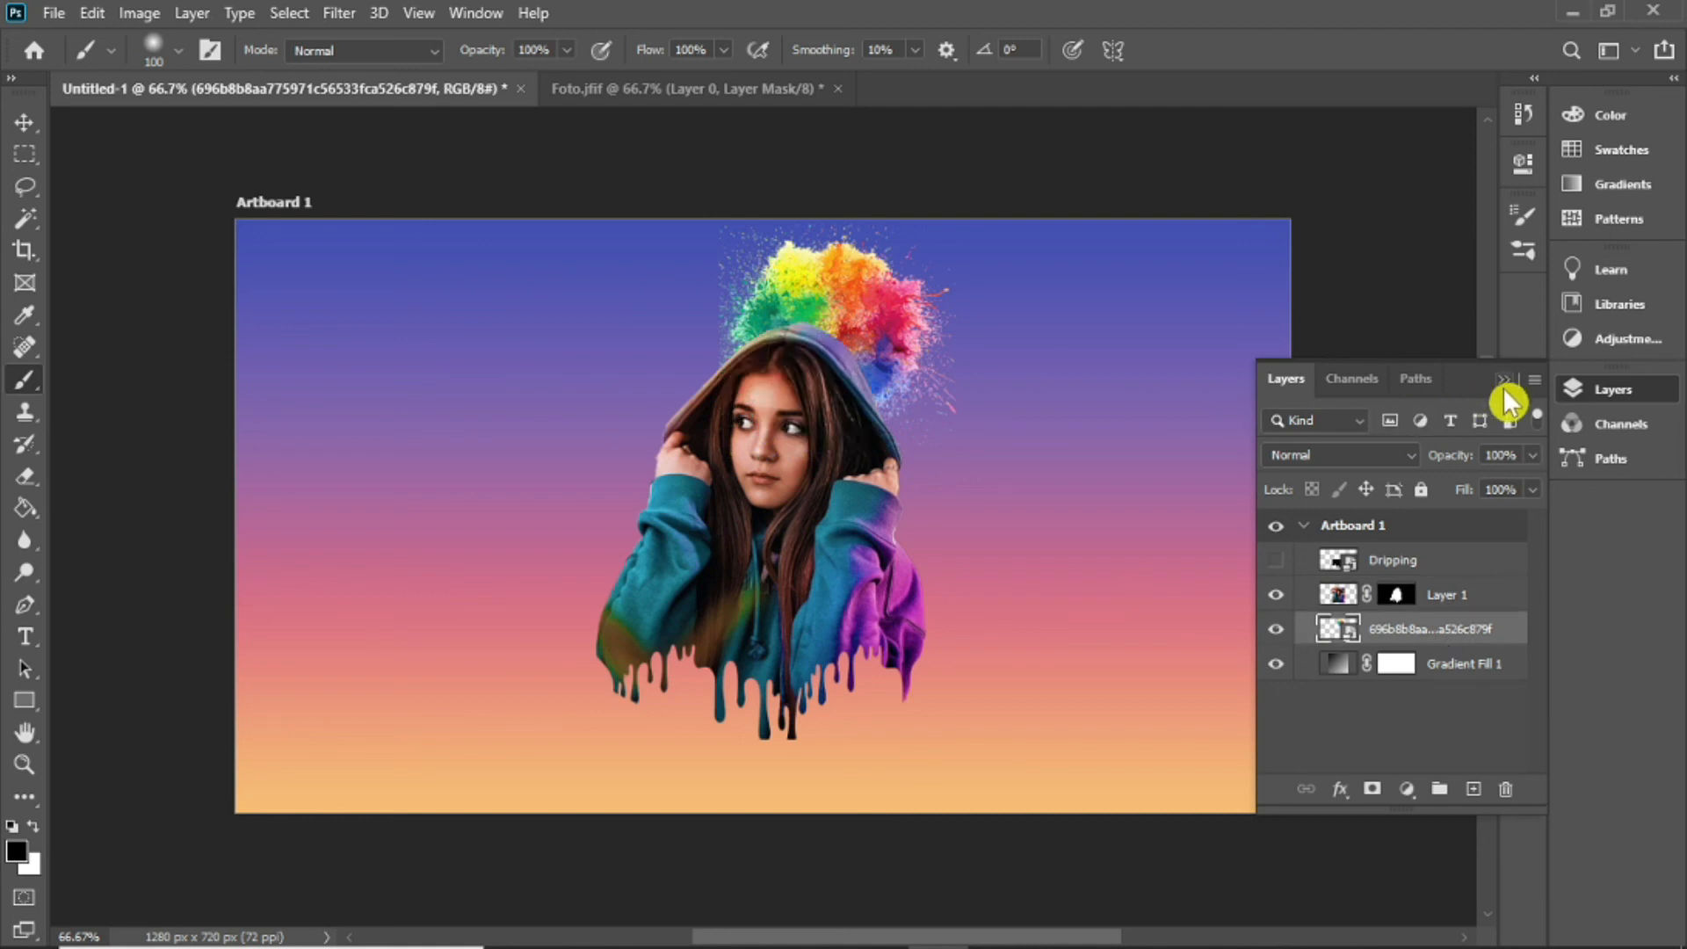
key(ctrl+t)
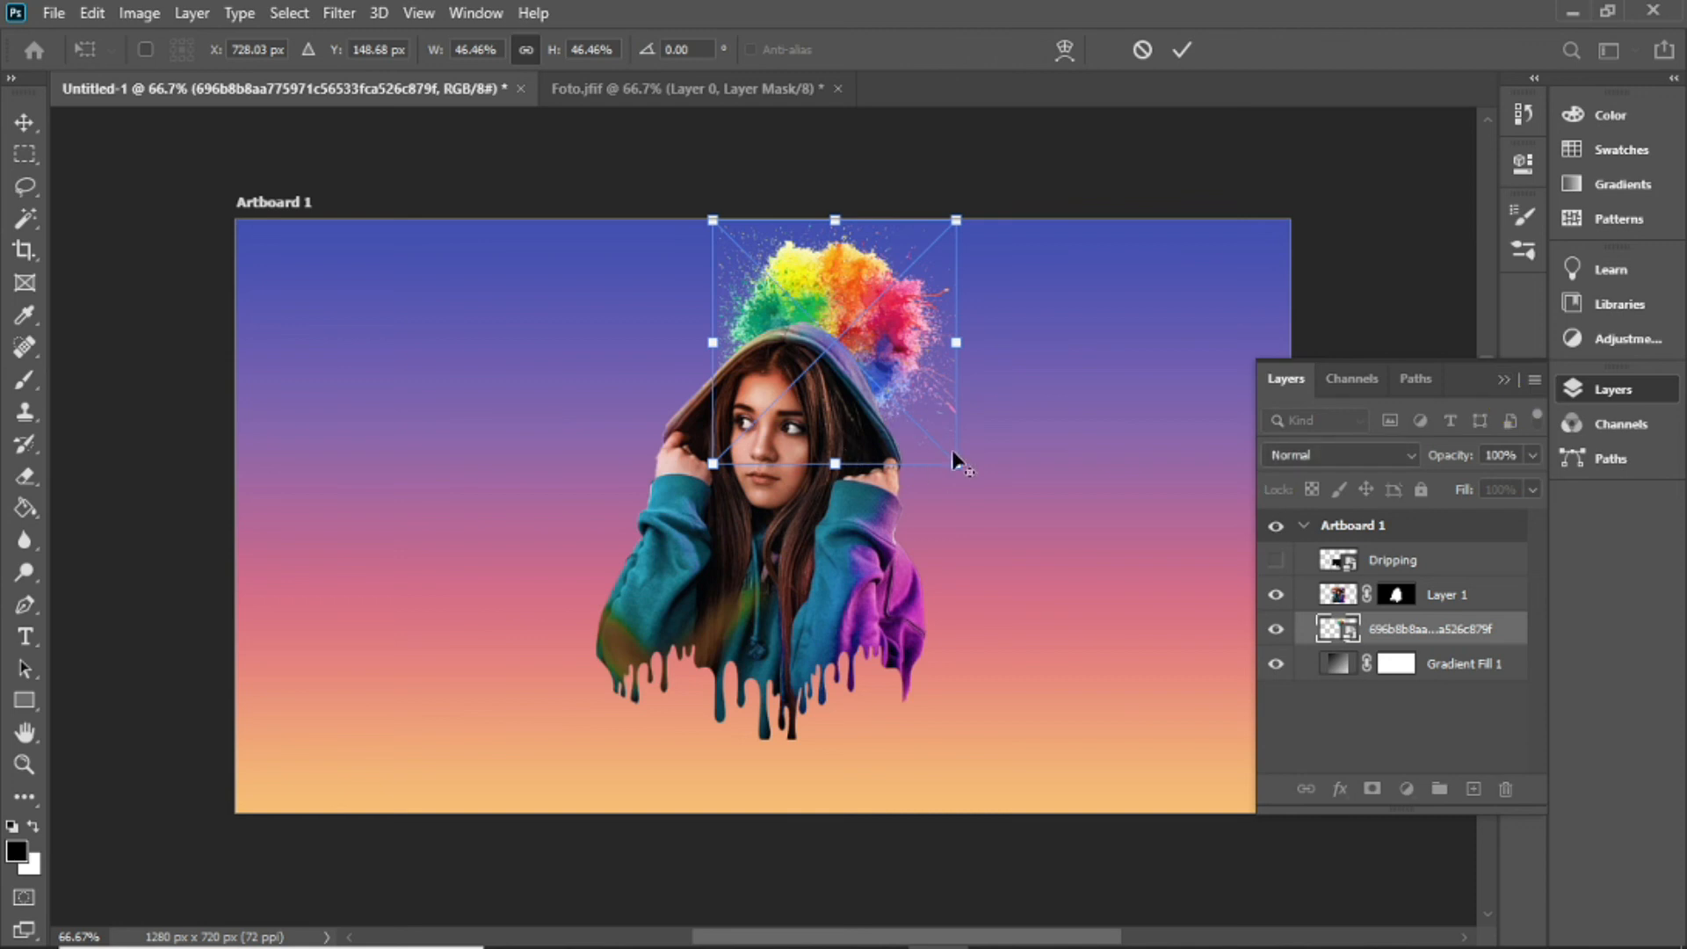
drag(957, 464, 972, 483)
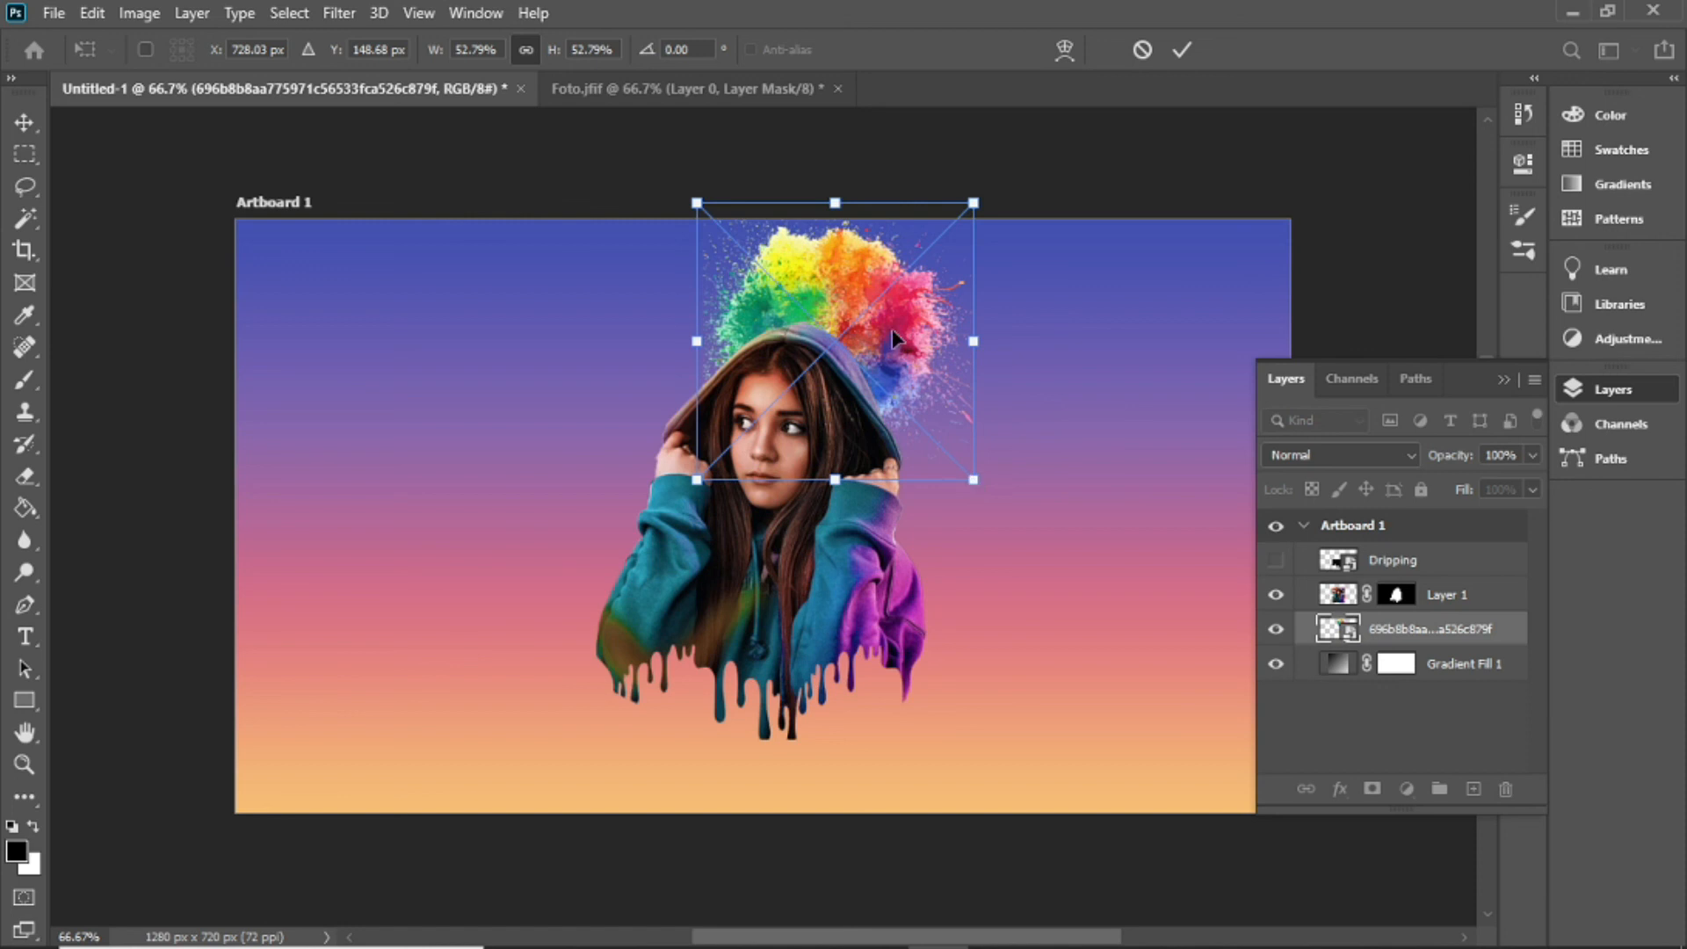
drag(893, 329, 871, 329)
drag(979, 509, 1010, 461)
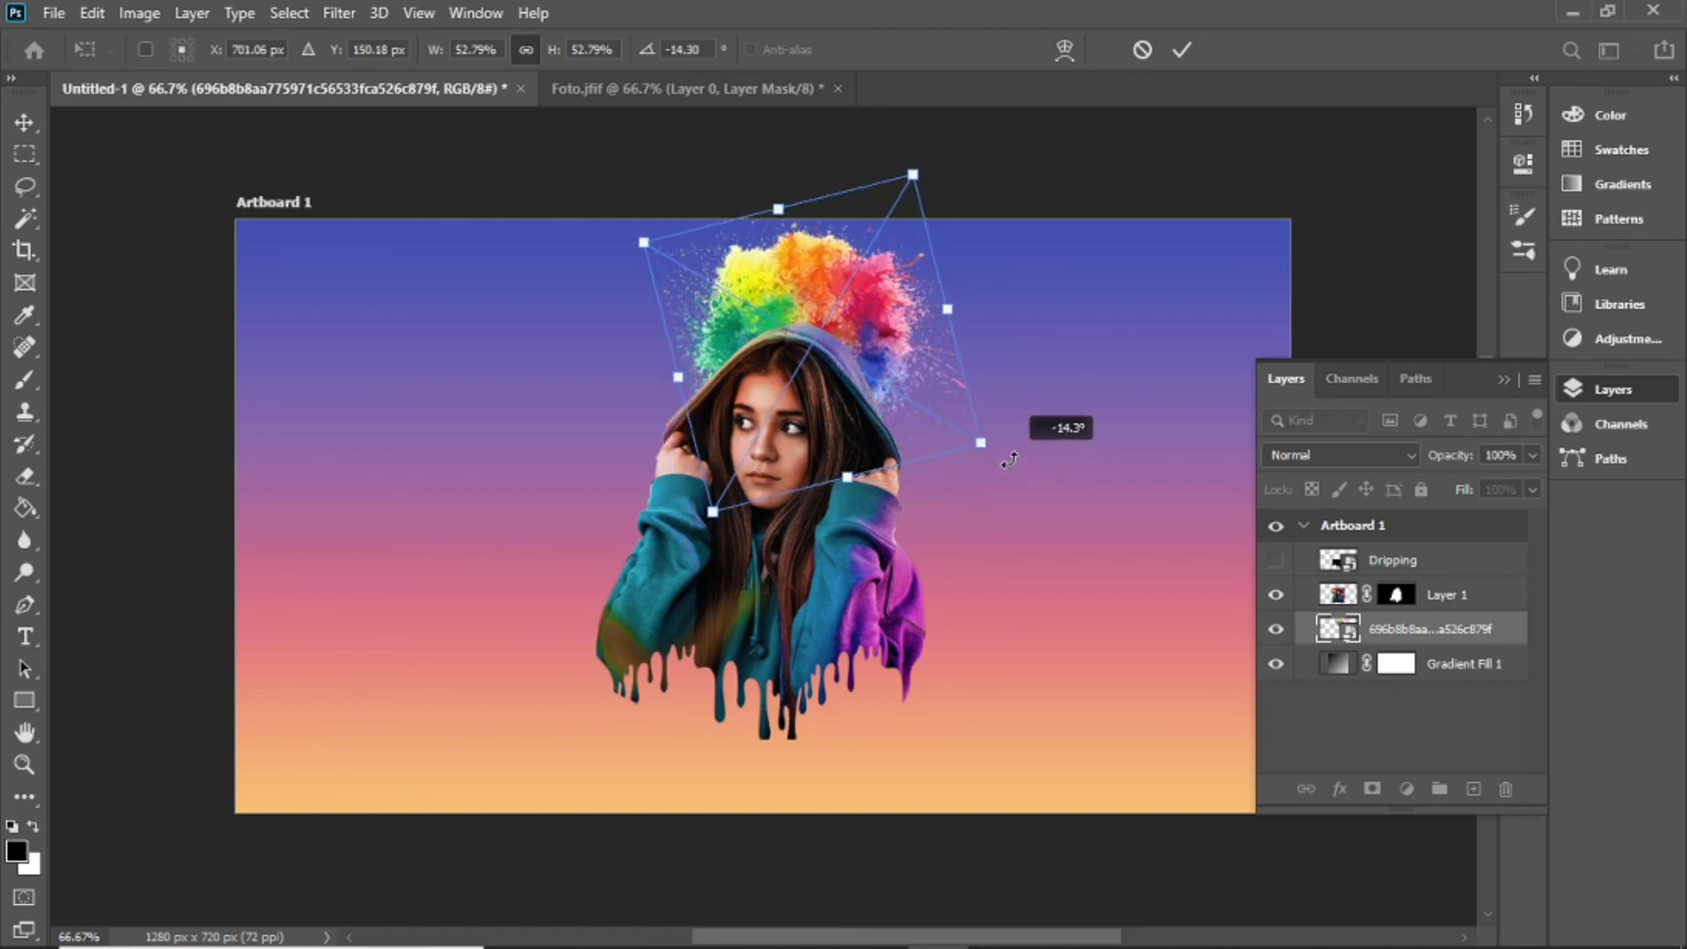
click(1182, 49)
key(b)
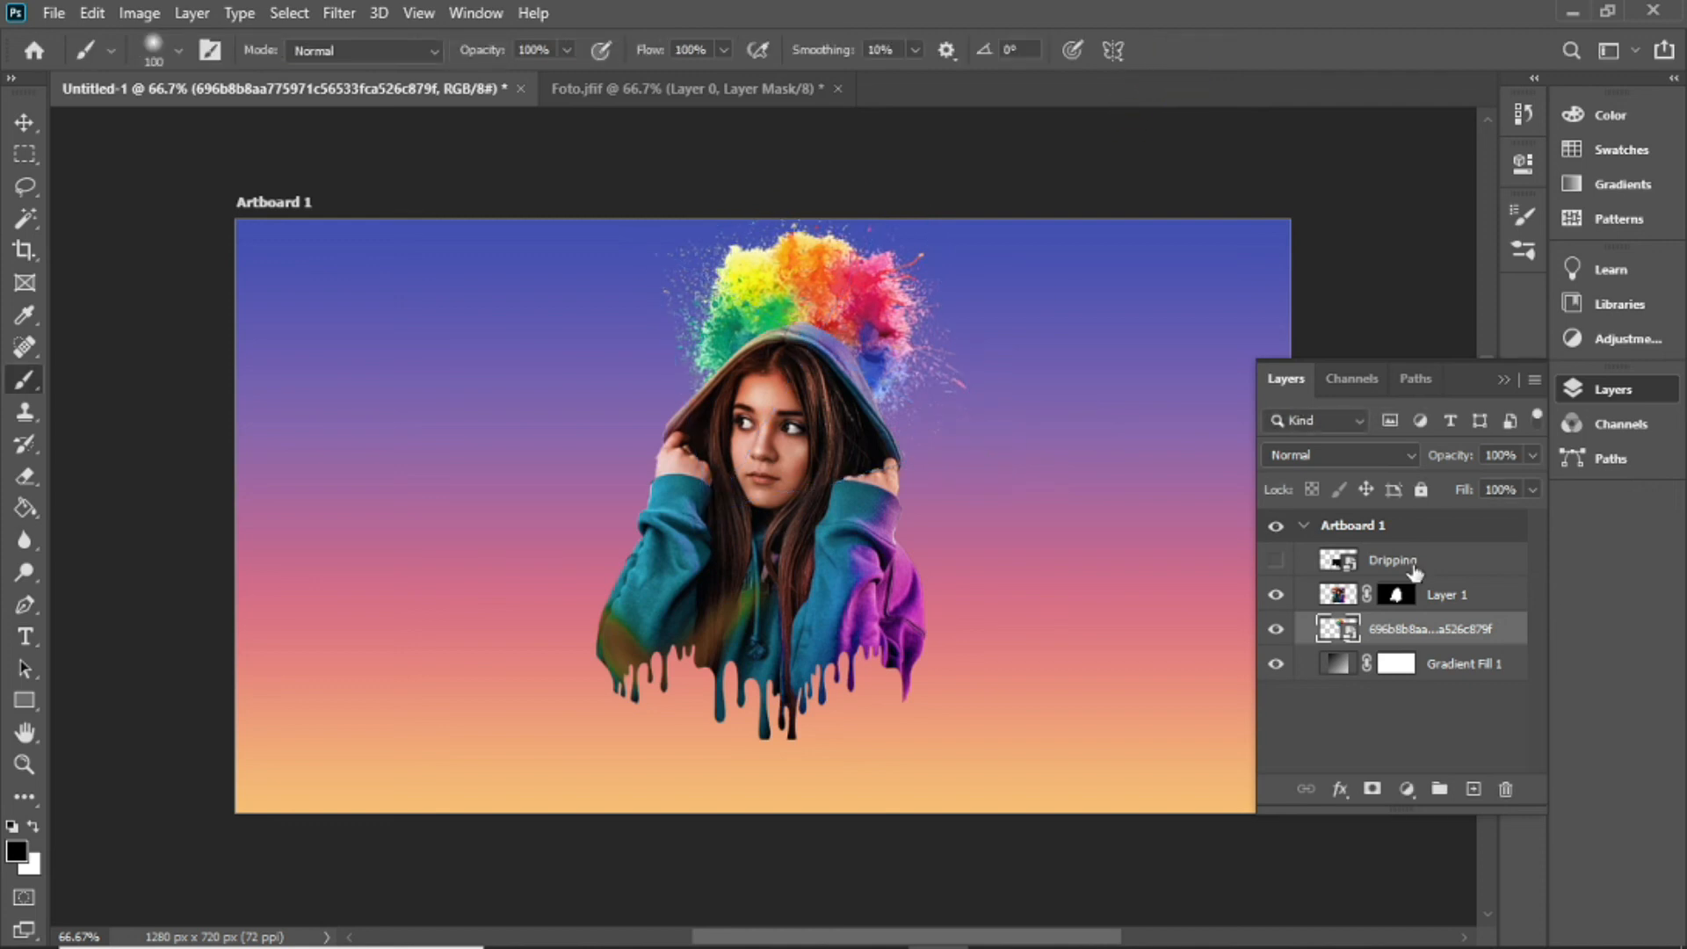
Step: Move the girl on Layer 1 straight down to a Y position of 403.50 px below the rainbow splash
click(1446, 605)
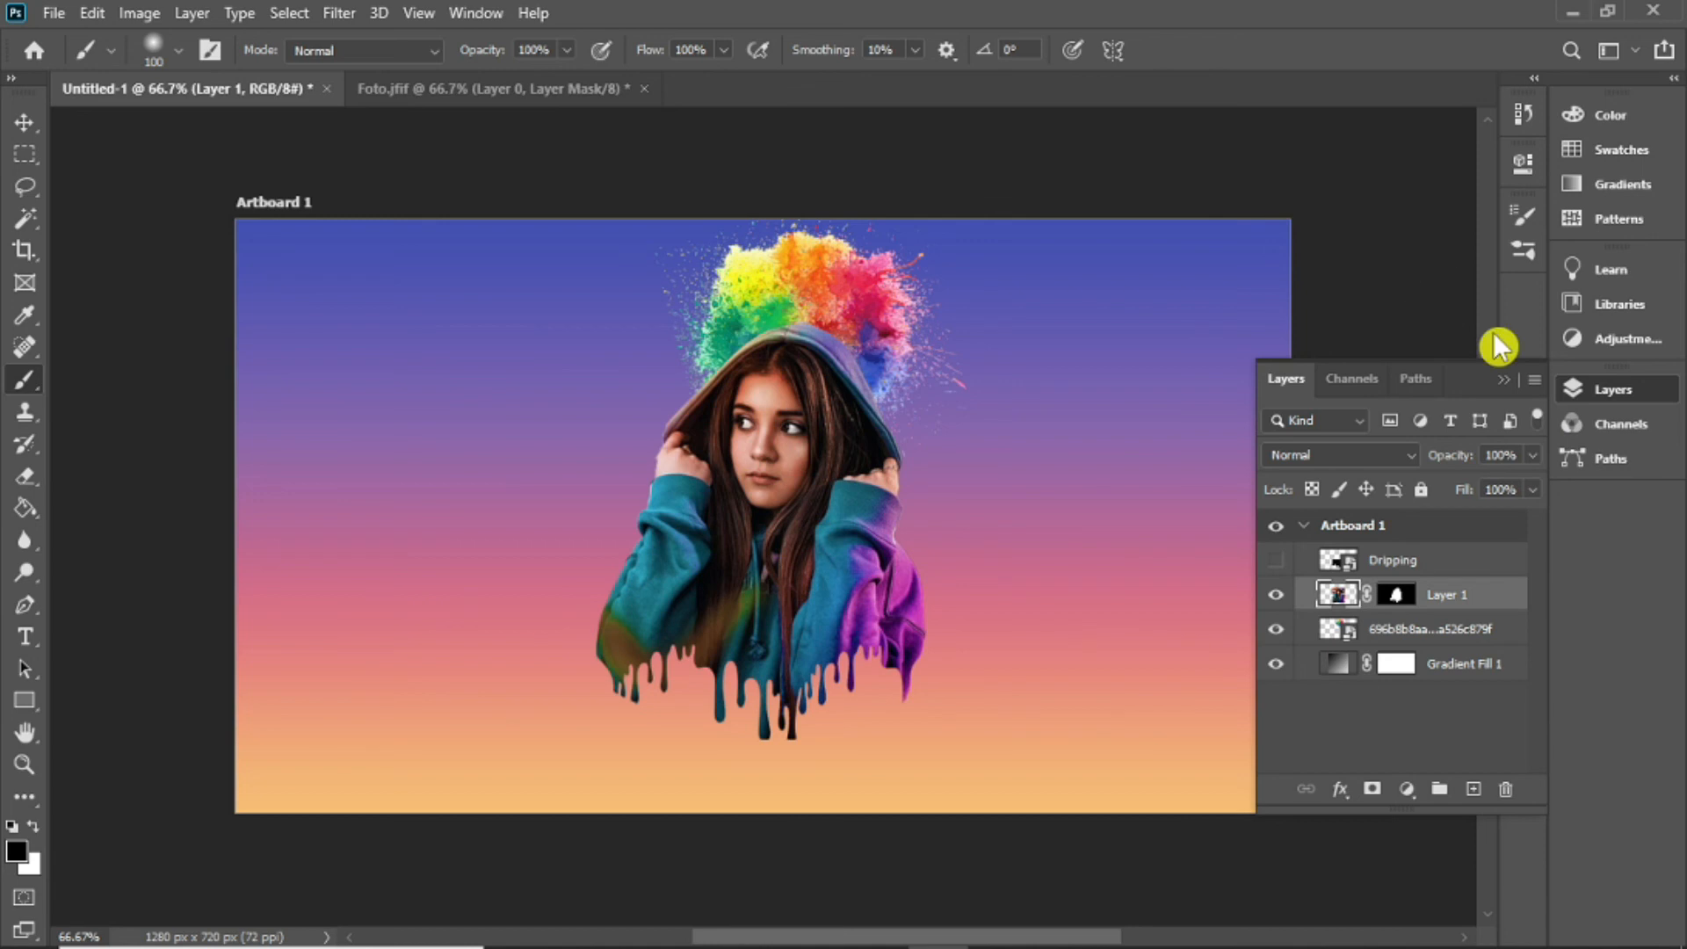
click(1500, 383)
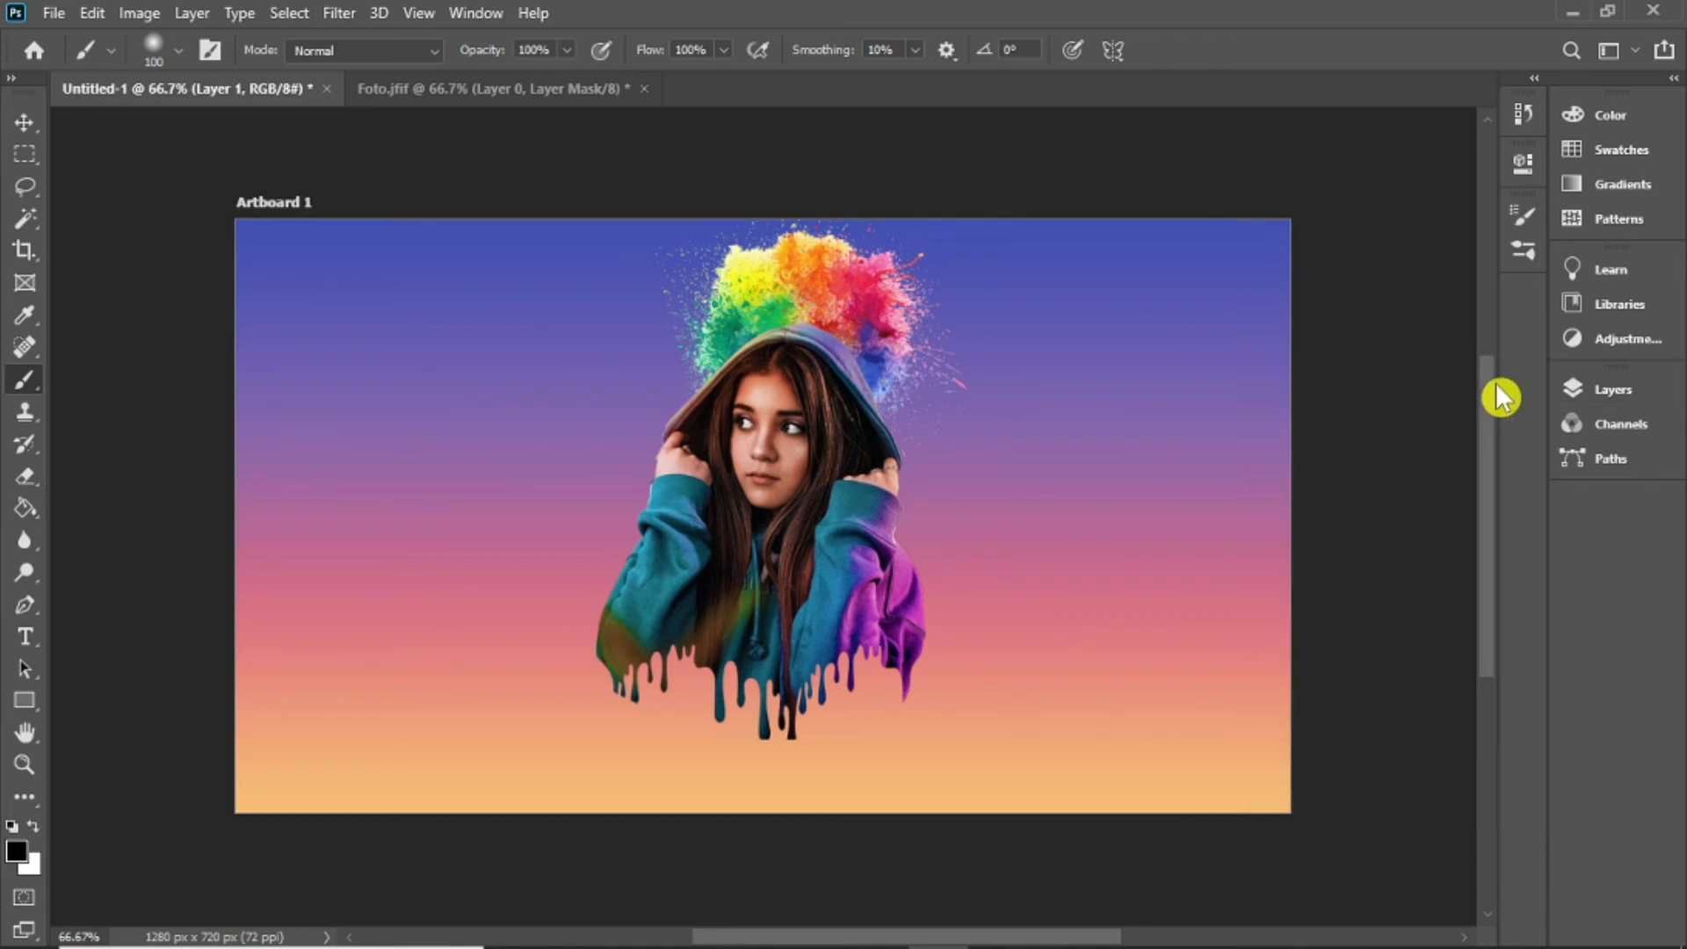
key(ctrl+t)
key(Down)
key(Down)
key(Down)
key(Down)
key(Down)
key(Down)
key(Down)
key(Down)
key(Down)
key(Down)
key(Down)
key(Down)
key(Down)
key(Down)
key(Down)
key(Down)
key(Down)
key(Down)
key(Down)
key(Down)
key(Down)
key(Down)
key(Down)
key(Down)
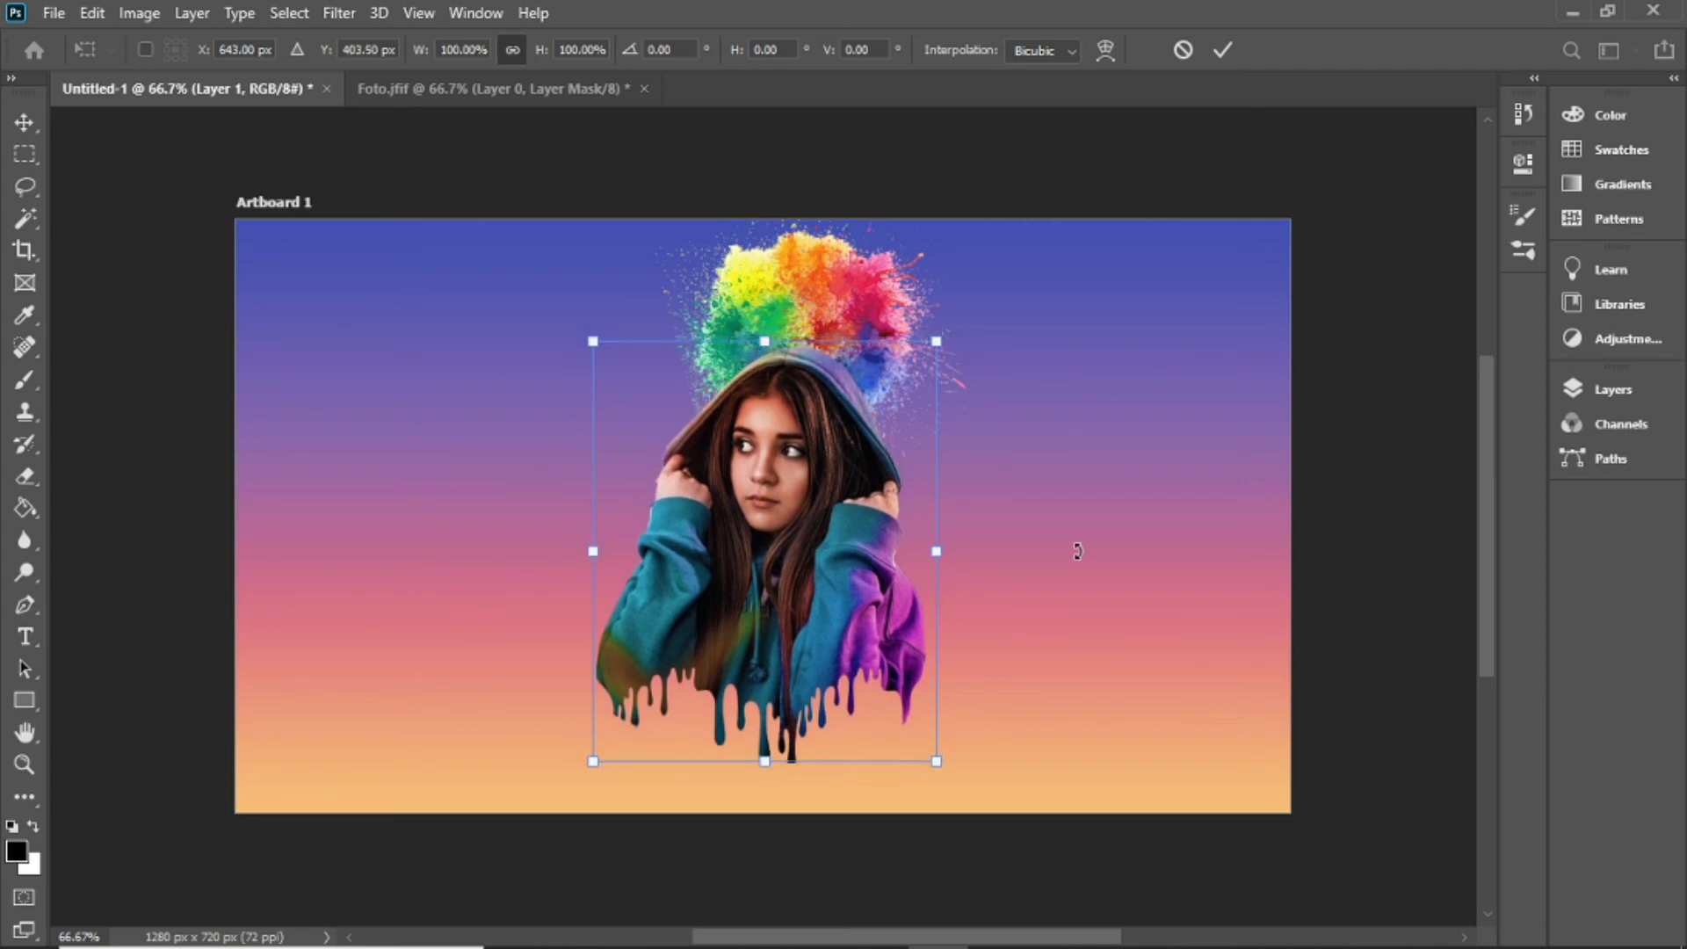
click(1224, 50)
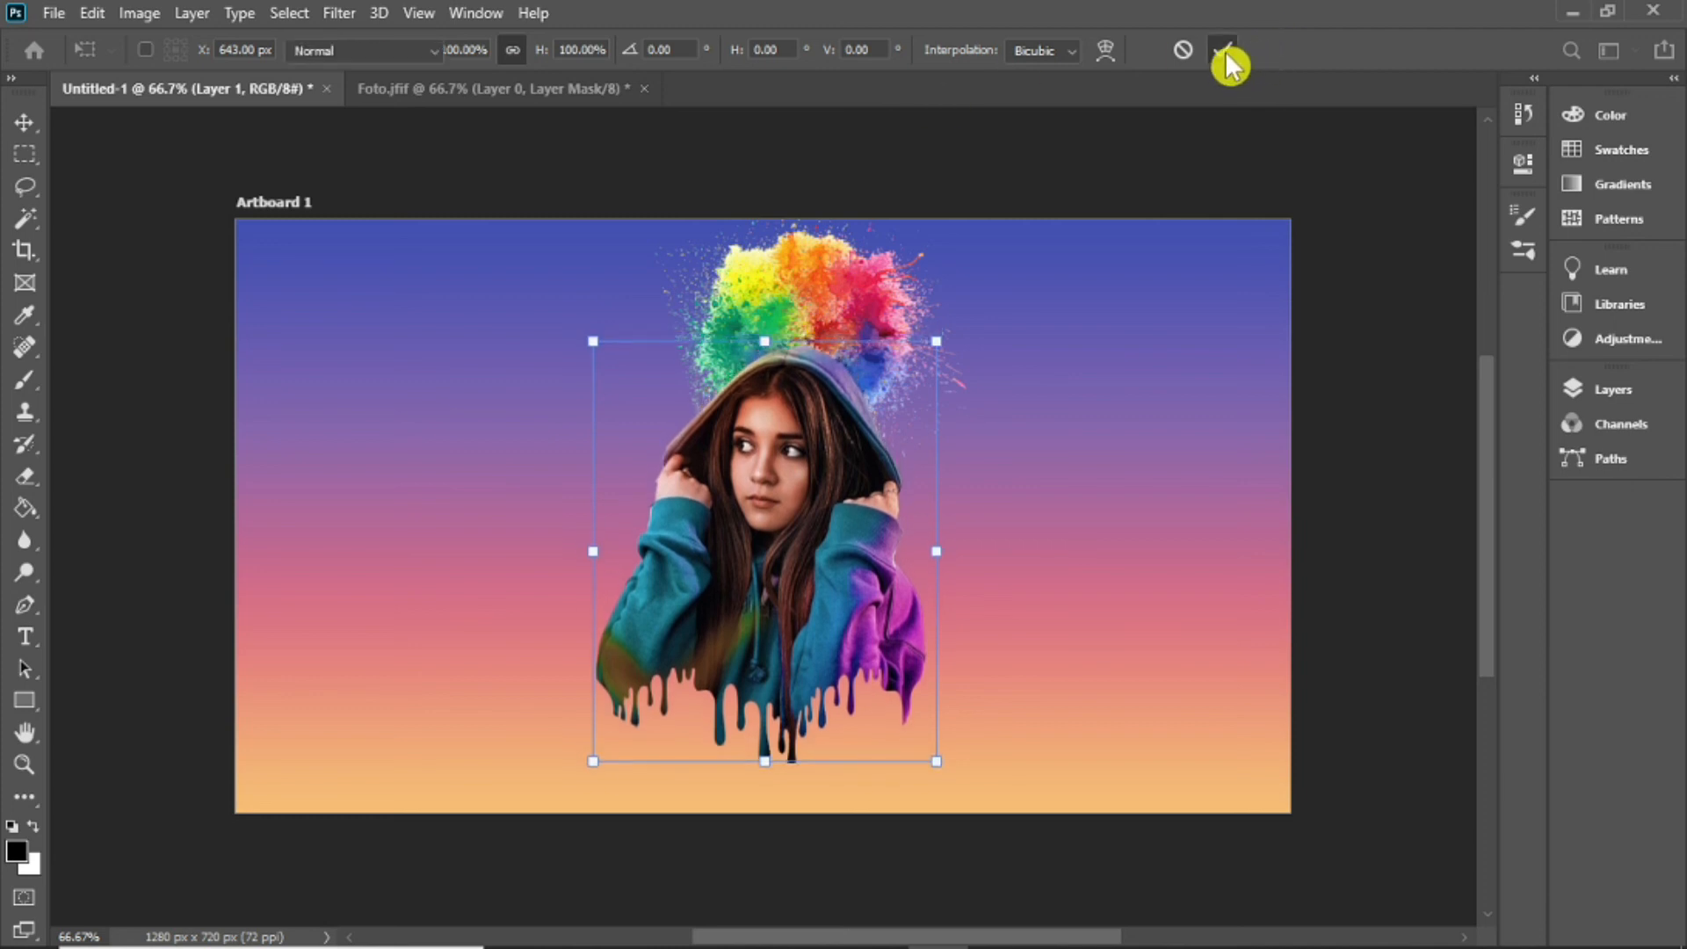
Step: Move the rainbow splash layer straight down to a Y position of 166.68 px, closer behind the girl's hood
click(1611, 391)
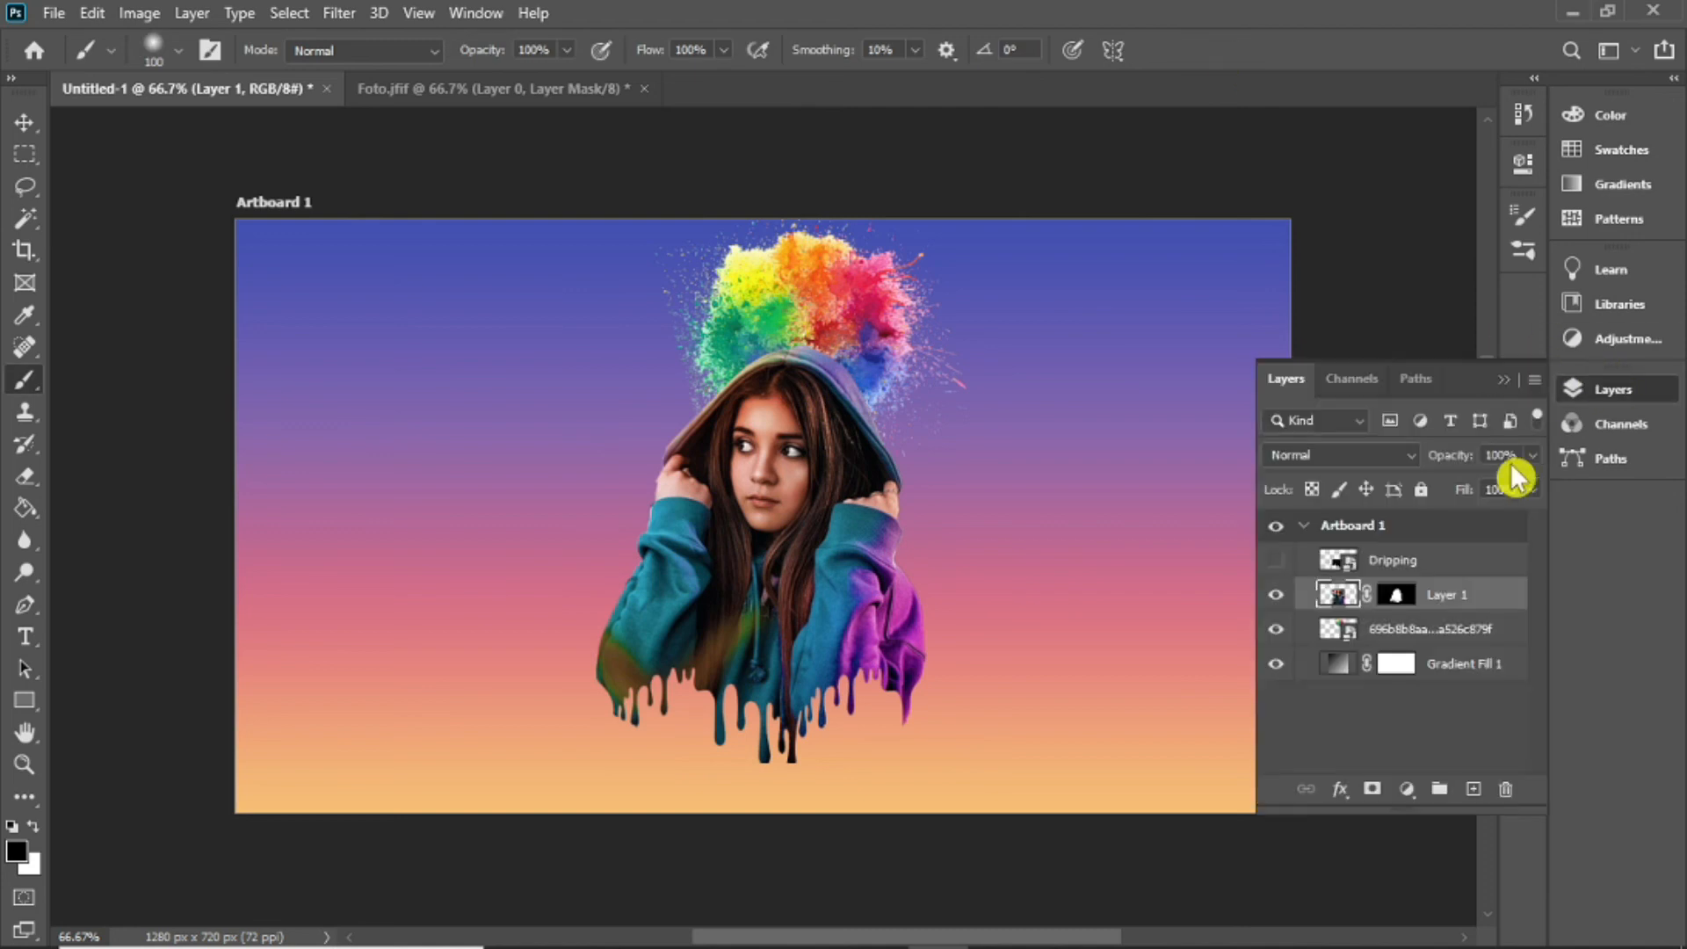
click(1436, 629)
key(ctrl+t)
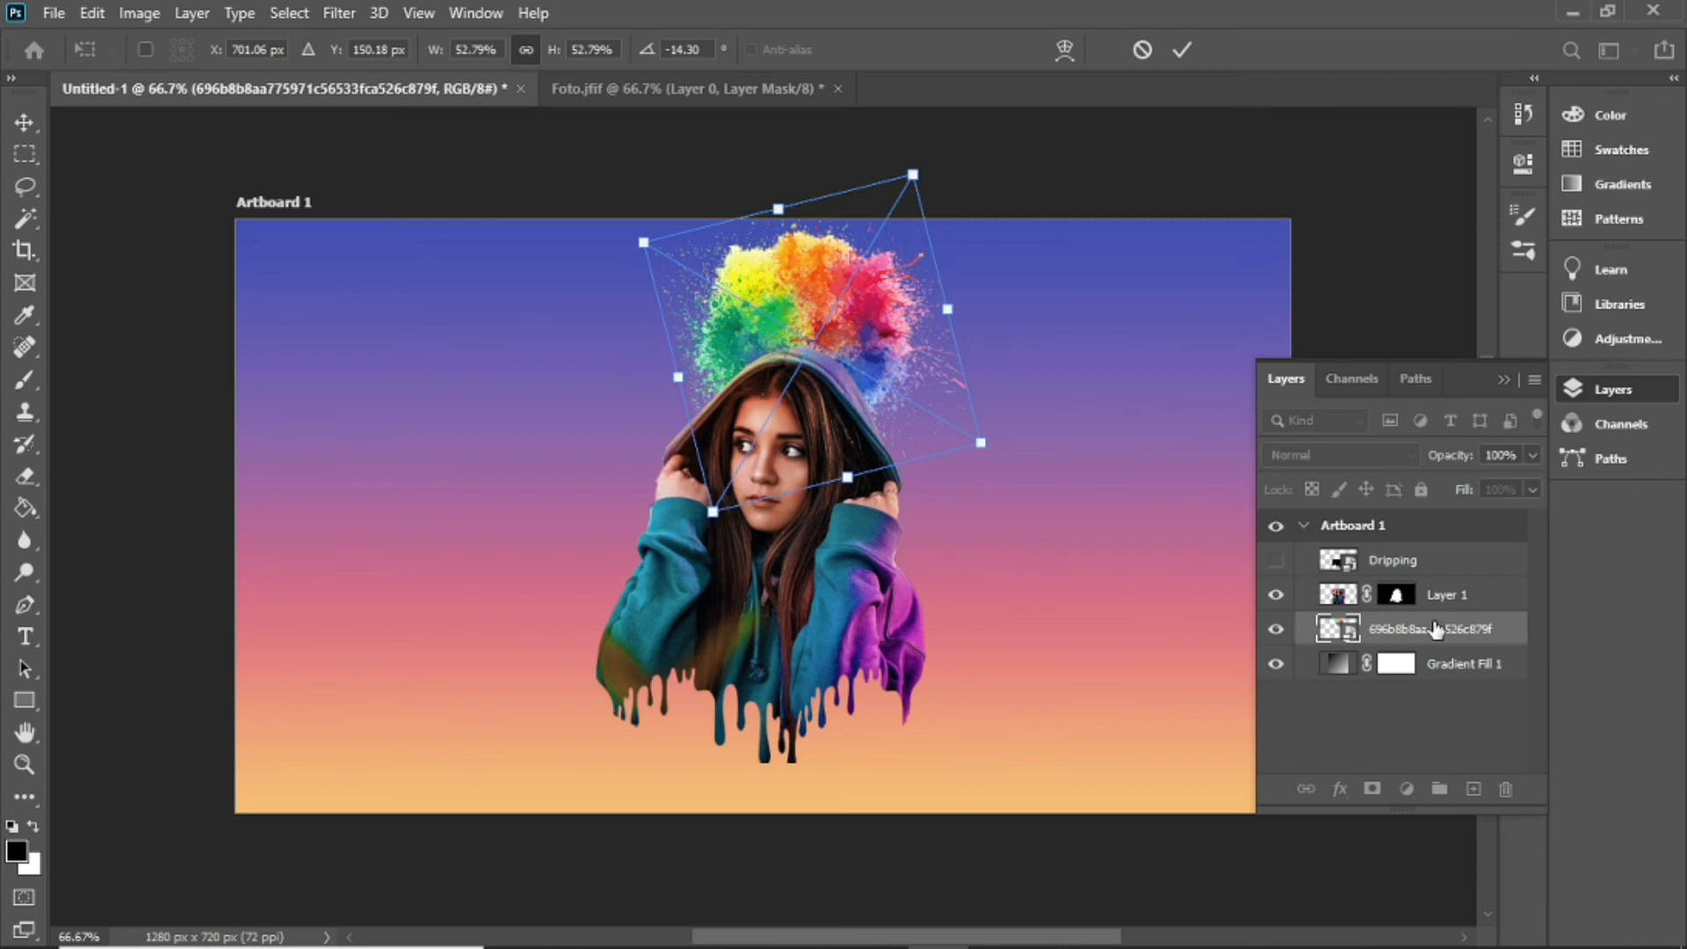
key(Down)
key(Down)
key(Down)
key(Down)
key(Down)
key(Down)
key(Down)
key(Down)
key(Down)
key(Down)
key(Down)
key(Down)
key(Down)
key(Down)
key(Down)
key(Down)
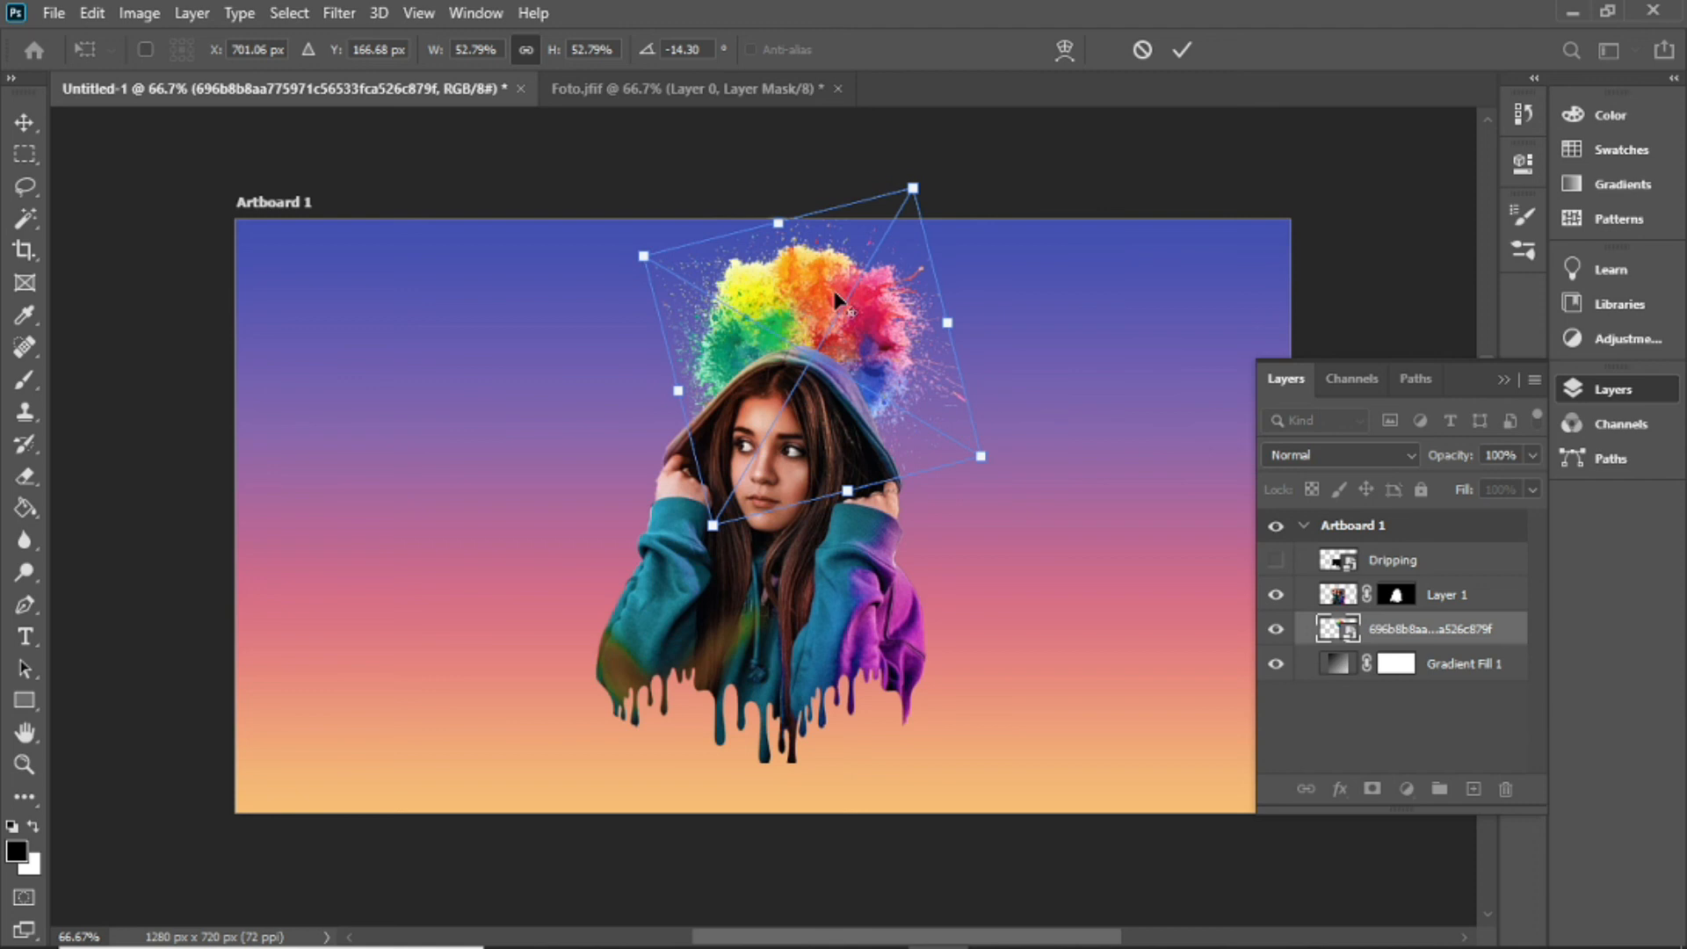
Step: Enlarge the rainbow splash proportionally around its center to about 55.8% and apply the transformation
drag(982, 459, 991, 461)
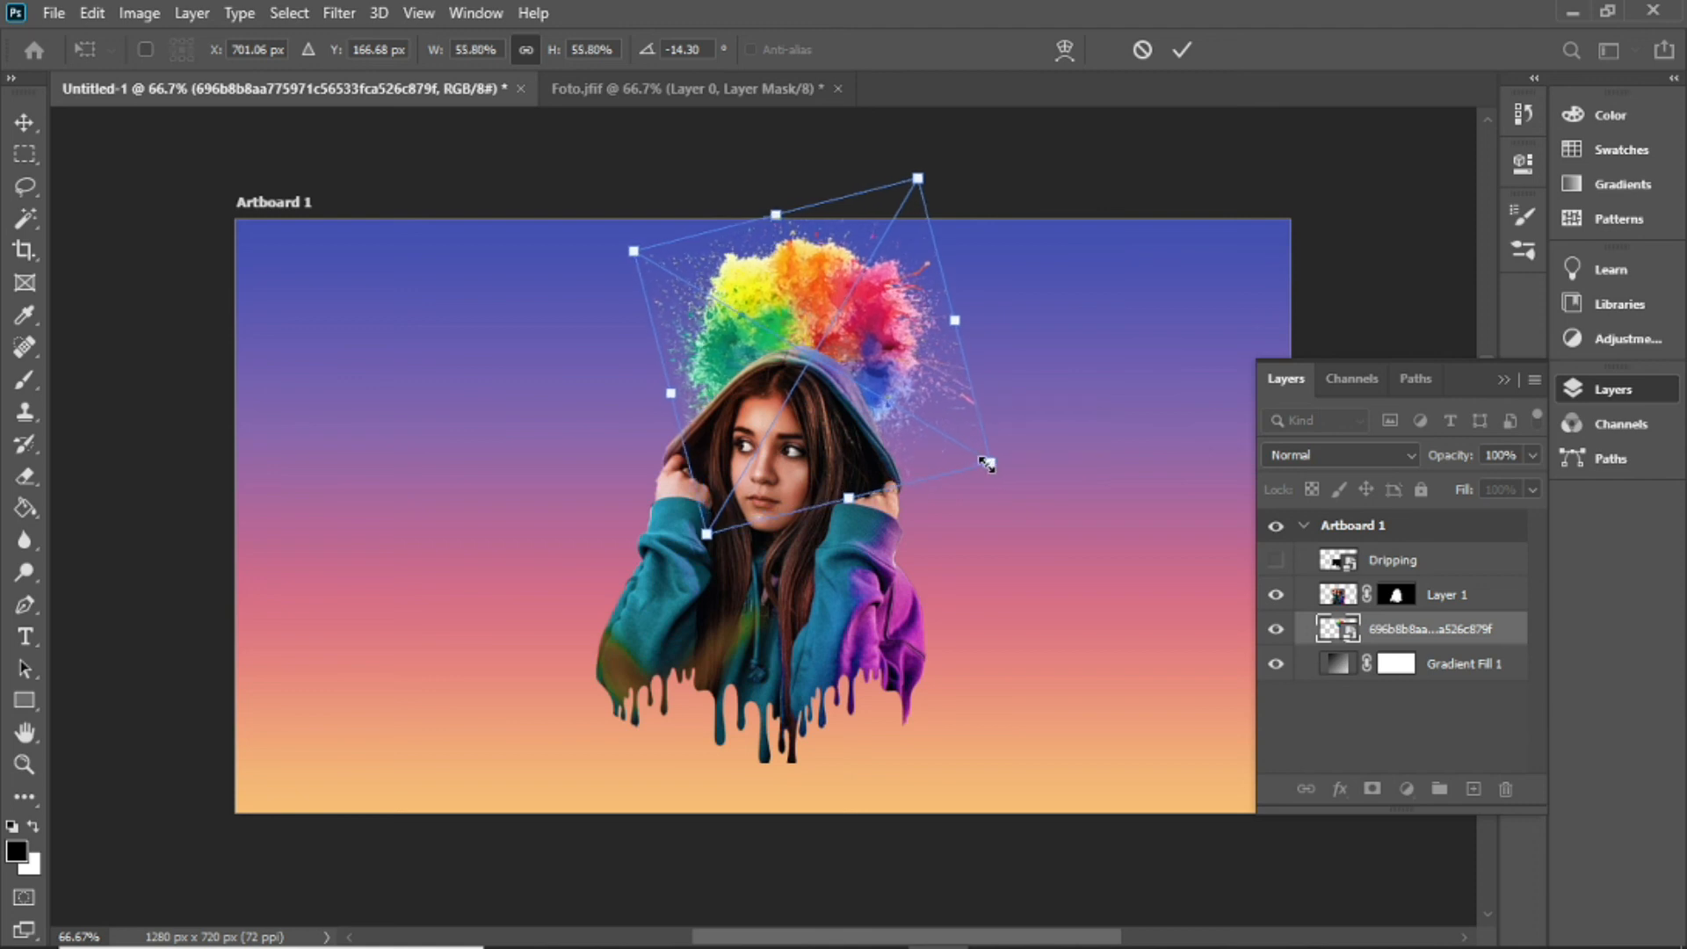
click(1174, 50)
key(b)
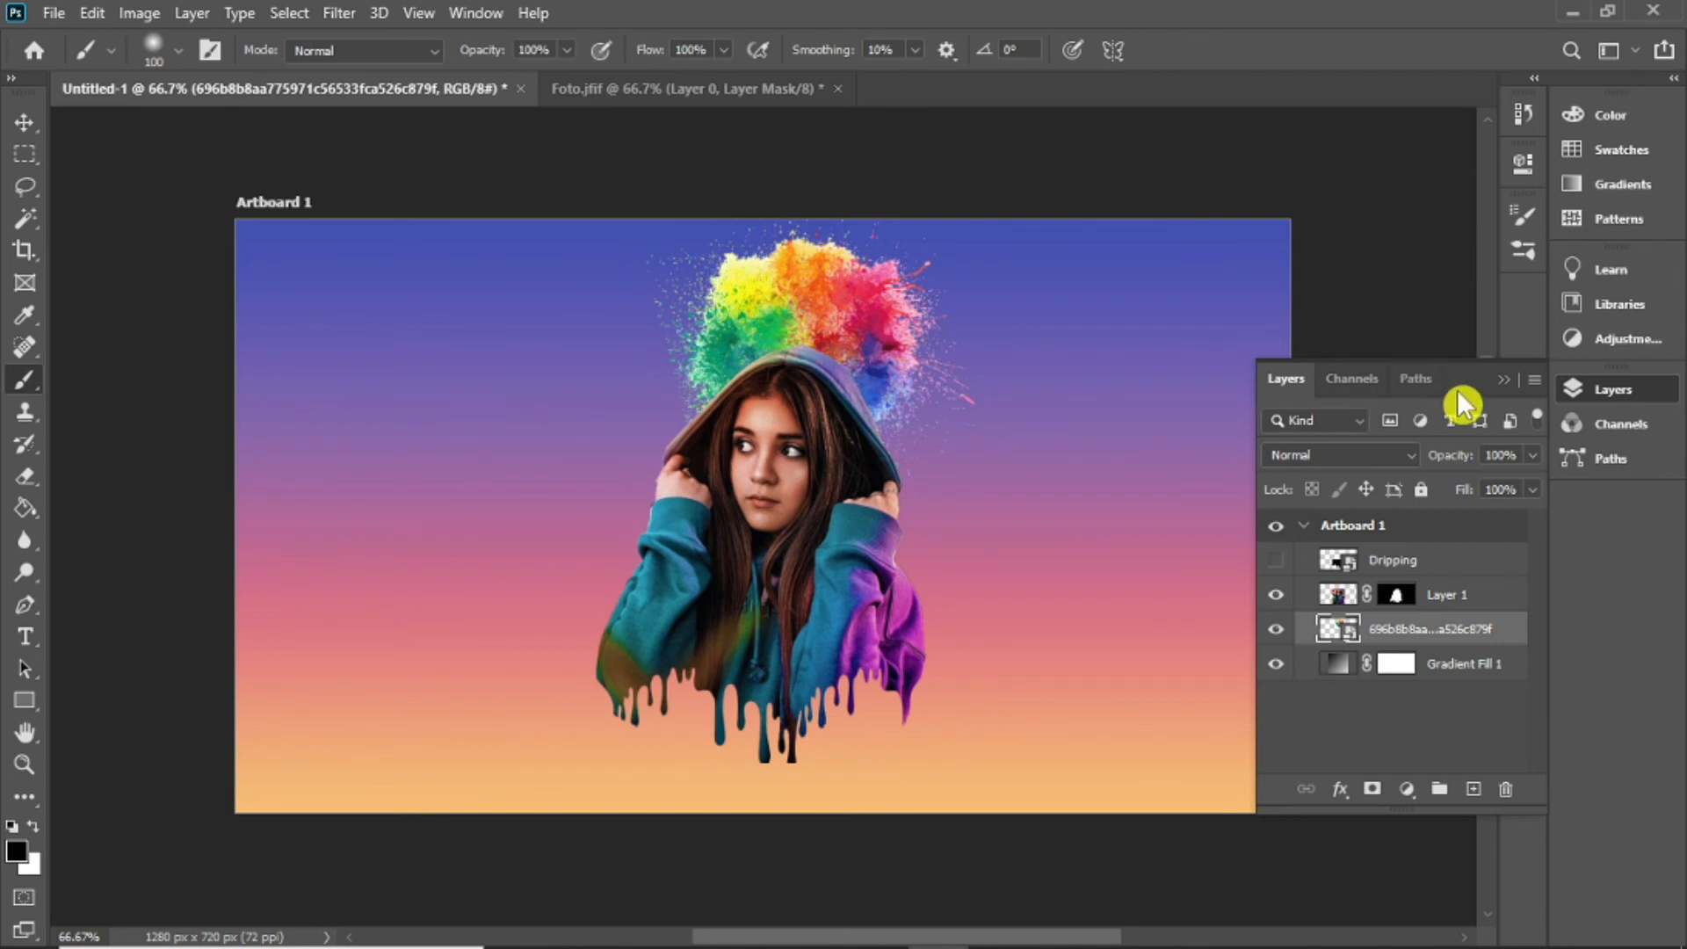
click(1503, 383)
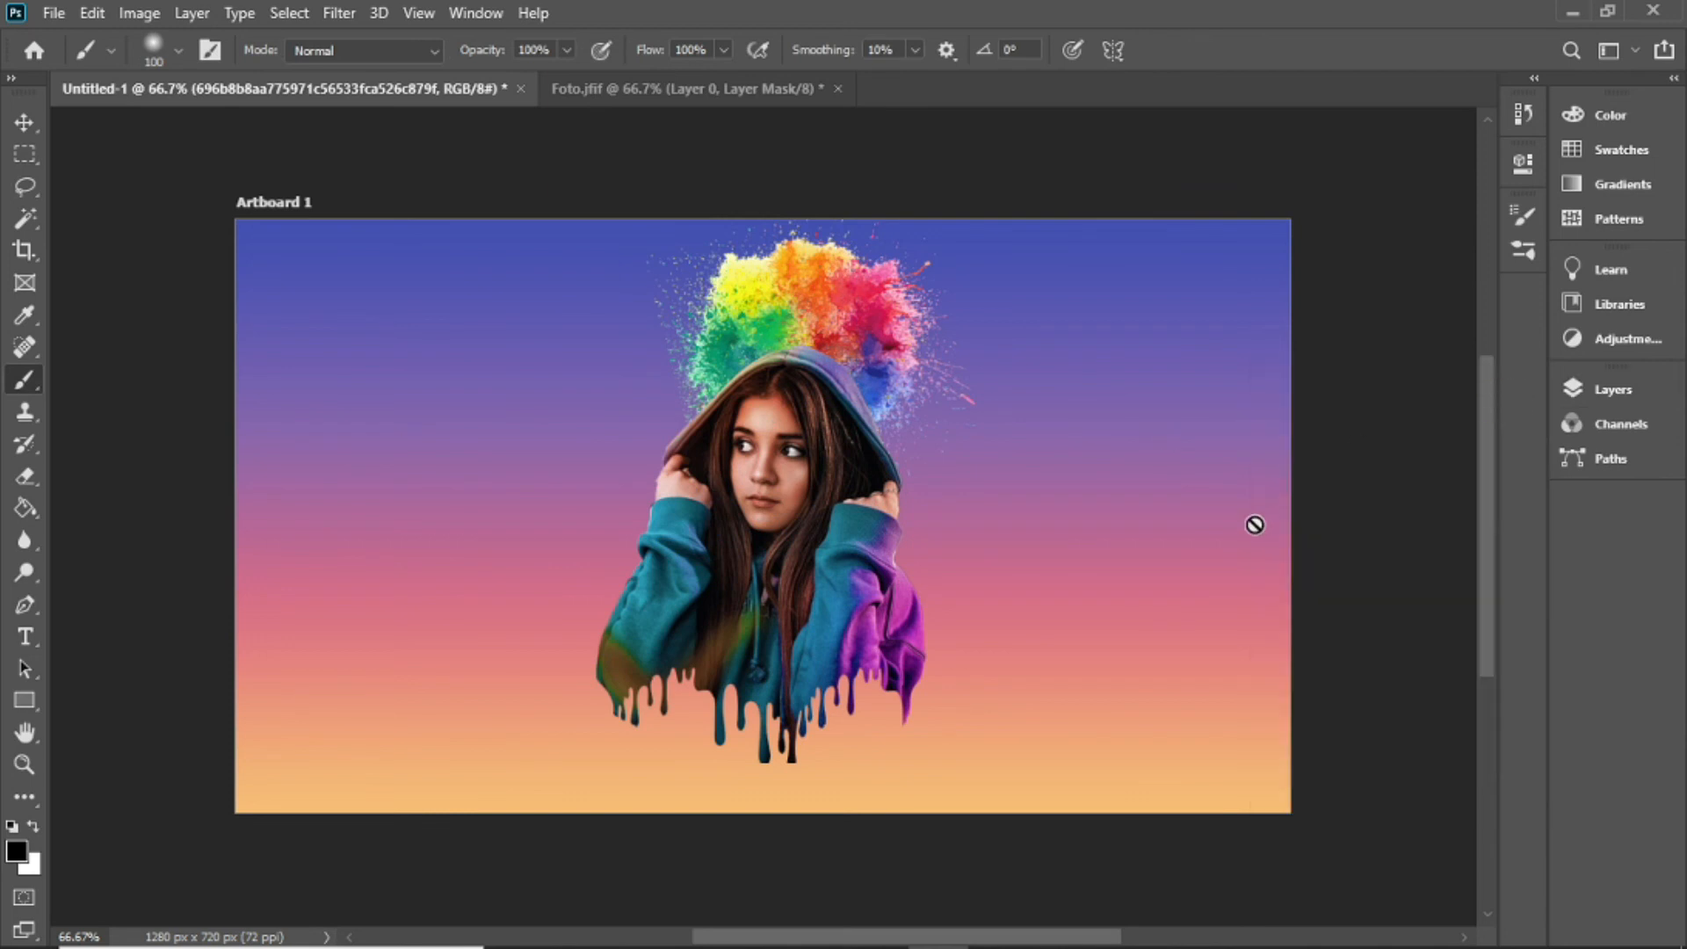